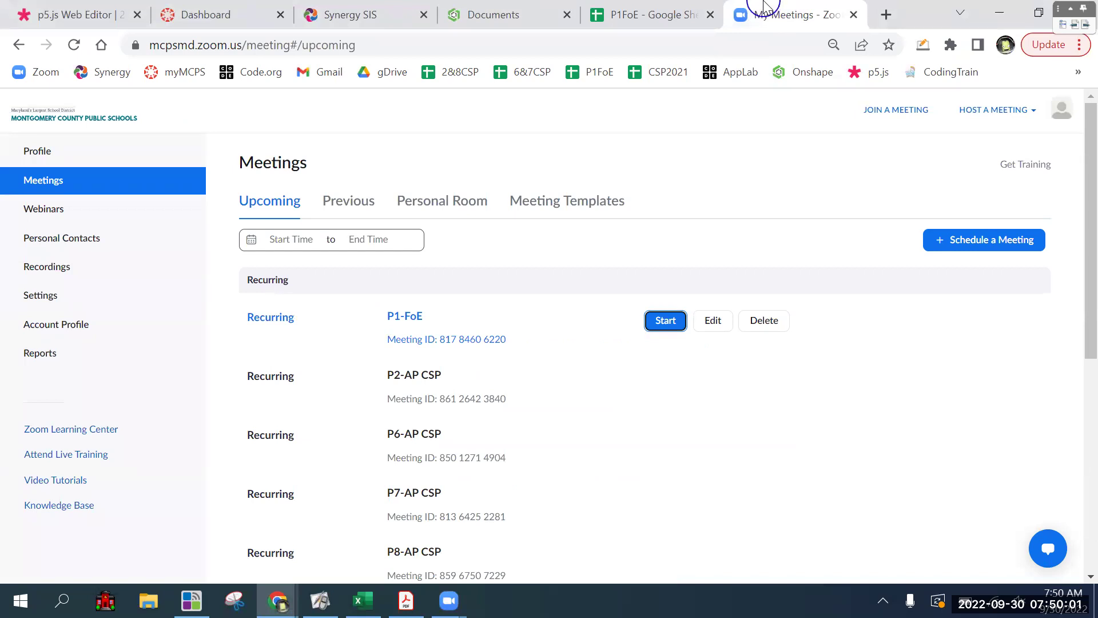
Step: Switch to the Onshape documents and bring up the Green Sheet PDF to examine figures 13 to 16
{"action": "left_click", "coordinate": [626, 12]}
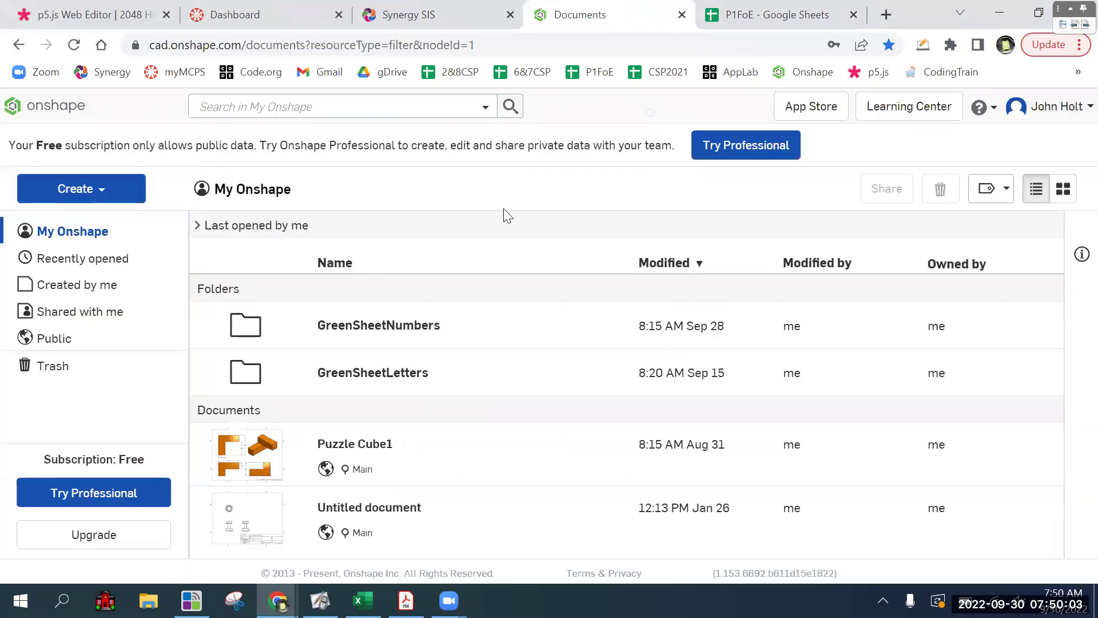
{"action": "key", "text": "alt+Tab"}
{"action": "key", "text": "alt+Tab"}
{"action": "key", "text": "alt+Tab"}
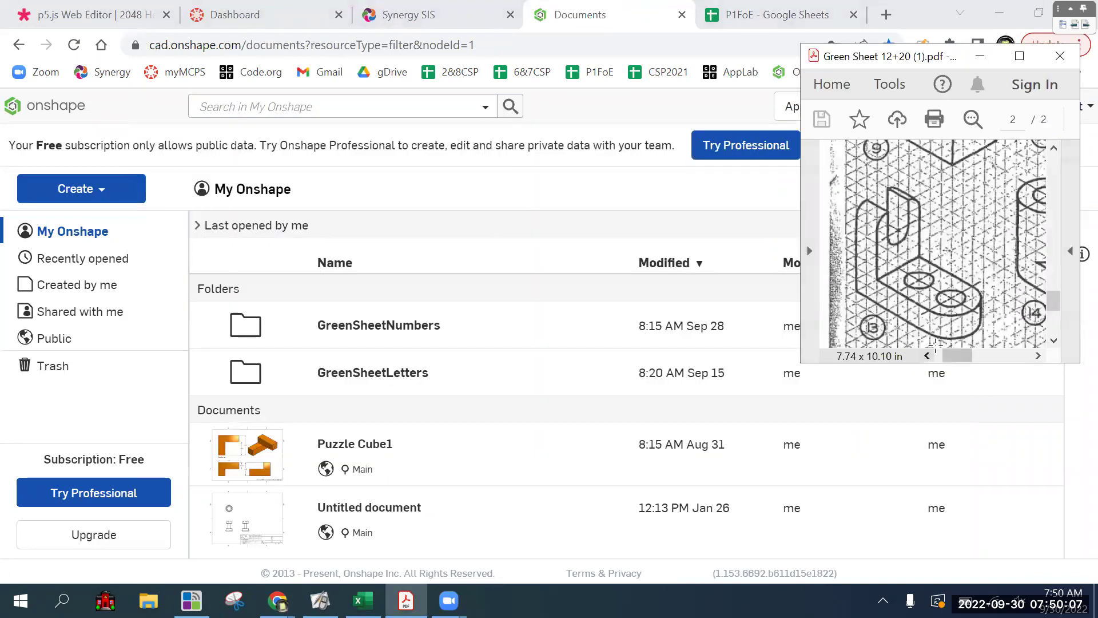
{"action": "left_click_drag", "start_coordinate": [959, 354], "coordinate": [996, 354]}
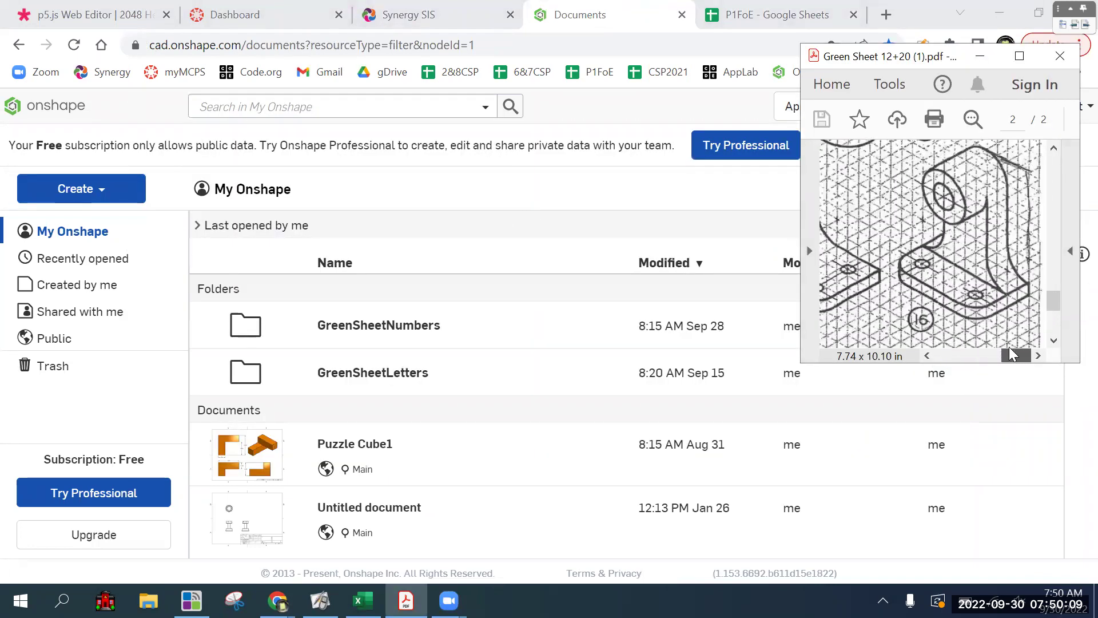
{"action": "scroll", "coordinate": [978, 340], "scroll_direction": "left", "scroll_amount": 4}
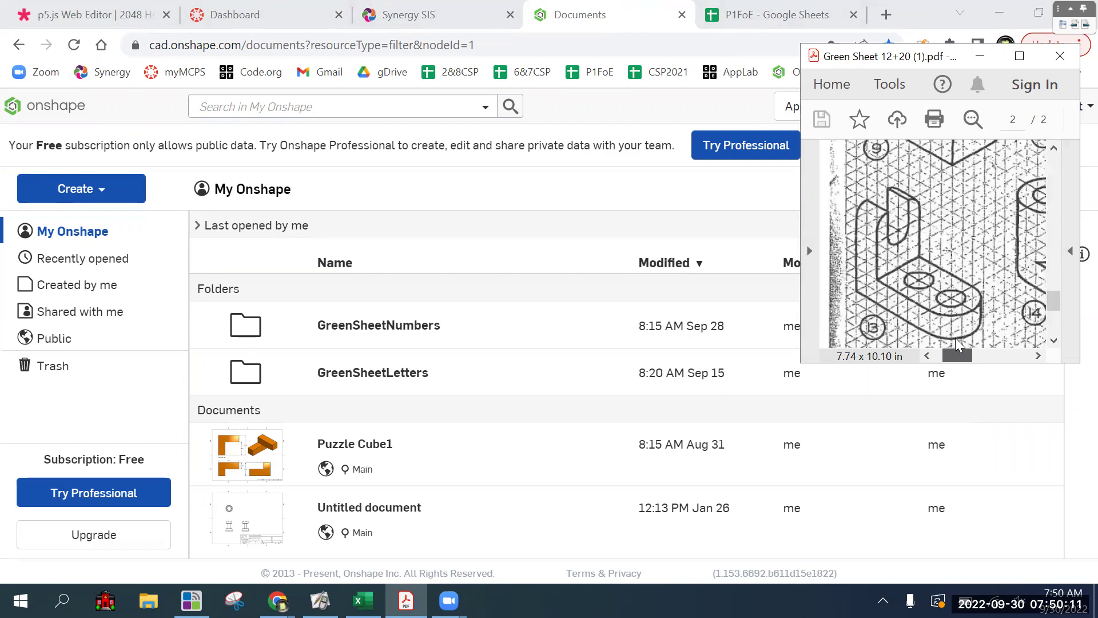
{"action": "scroll", "coordinate": [976, 342], "scroll_direction": "right", "scroll_amount": 5}
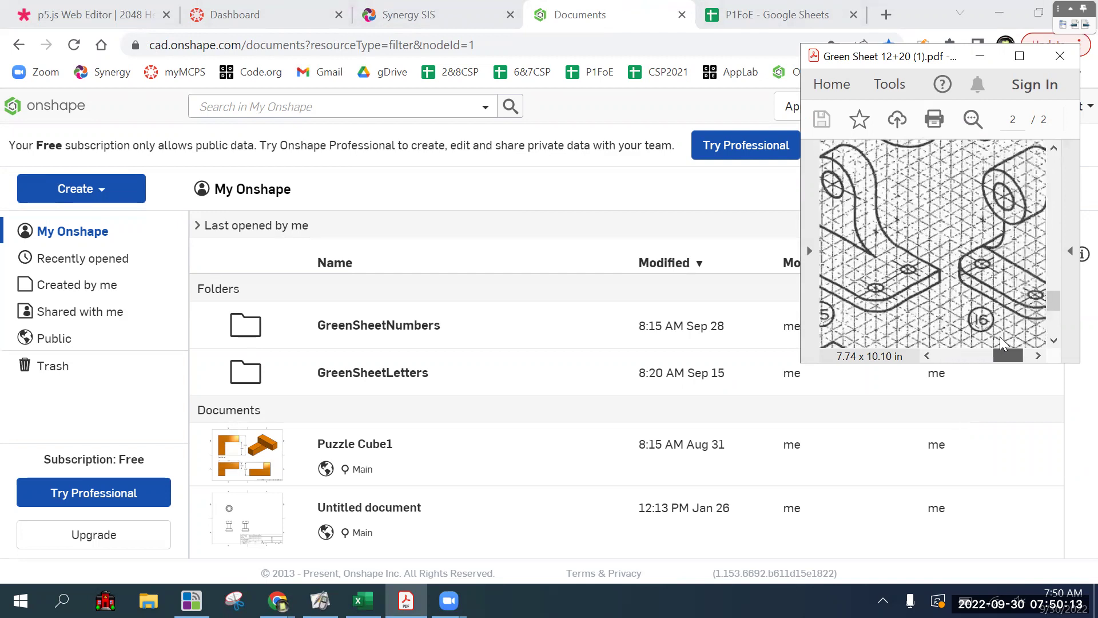
{"action": "scroll", "coordinate": [998, 343], "scroll_direction": "right", "scroll_amount": 2}
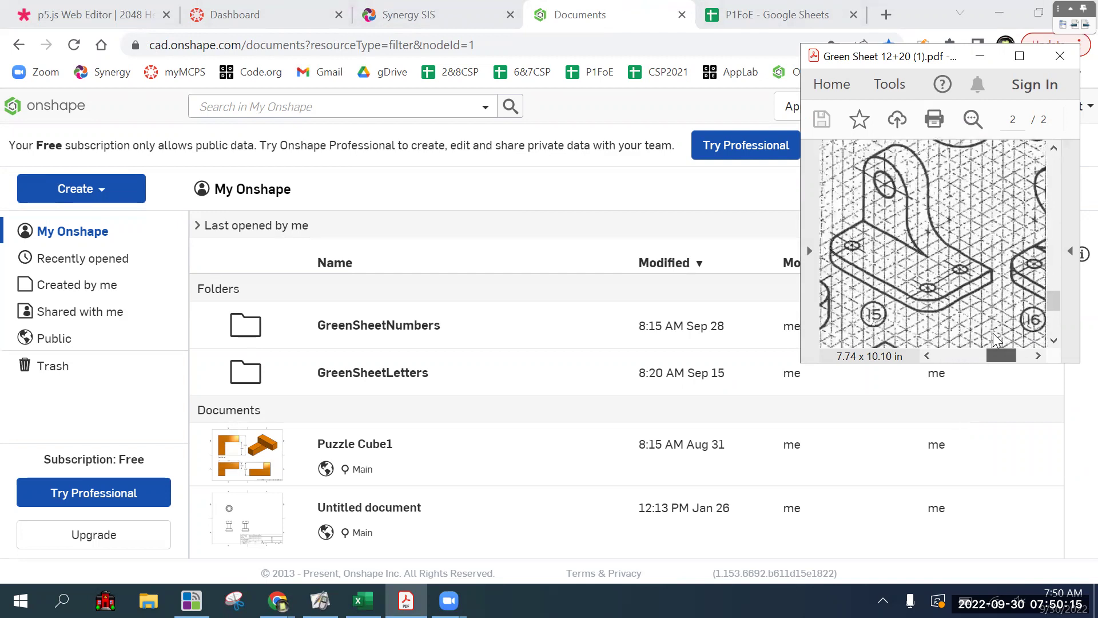
{"action": "scroll", "coordinate": [1004, 339], "scroll_direction": "right", "scroll_amount": 4}
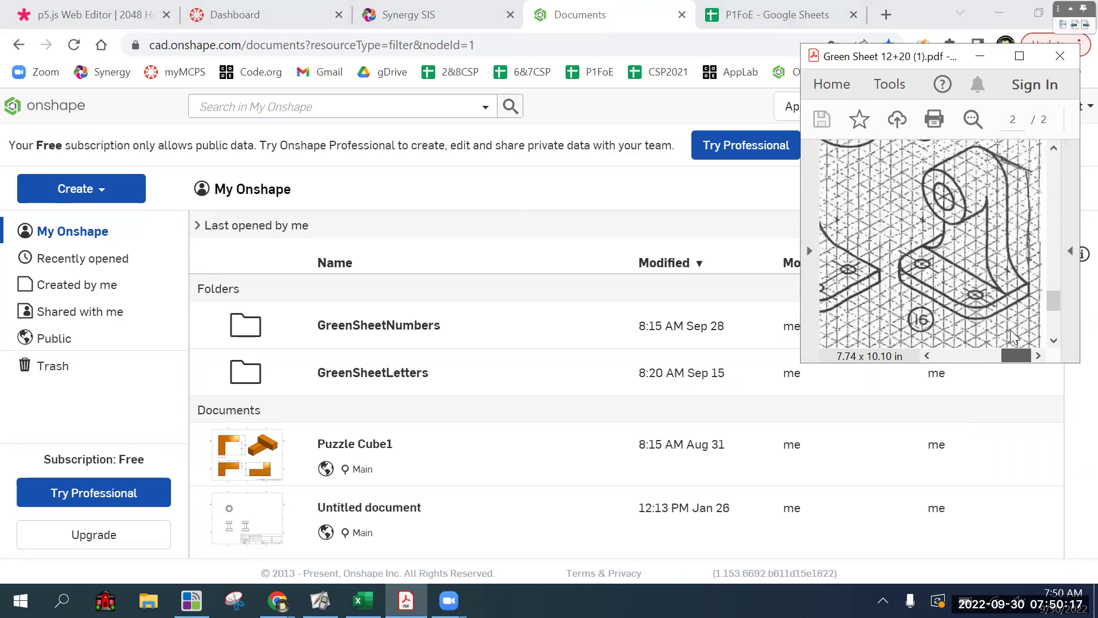
{"action": "scroll", "coordinate": [1008, 337], "scroll_direction": "left", "scroll_amount": 3}
{"action": "scroll", "coordinate": [1011, 333], "scroll_direction": "right", "scroll_amount": 3}
{"action": "scroll", "coordinate": [1008, 334], "scroll_direction": "left", "scroll_amount": 10}
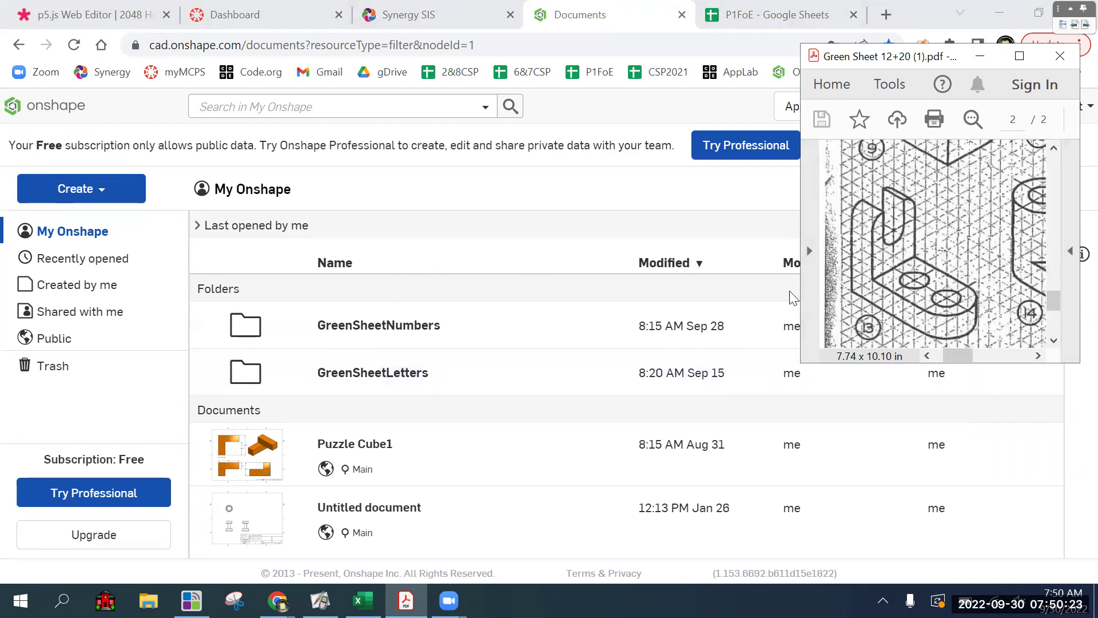
Step: Create a public document named Part 13 in the GreenSheetNumbers folder and show it full screen
{"action": "left_click", "coordinate": [338, 329]}
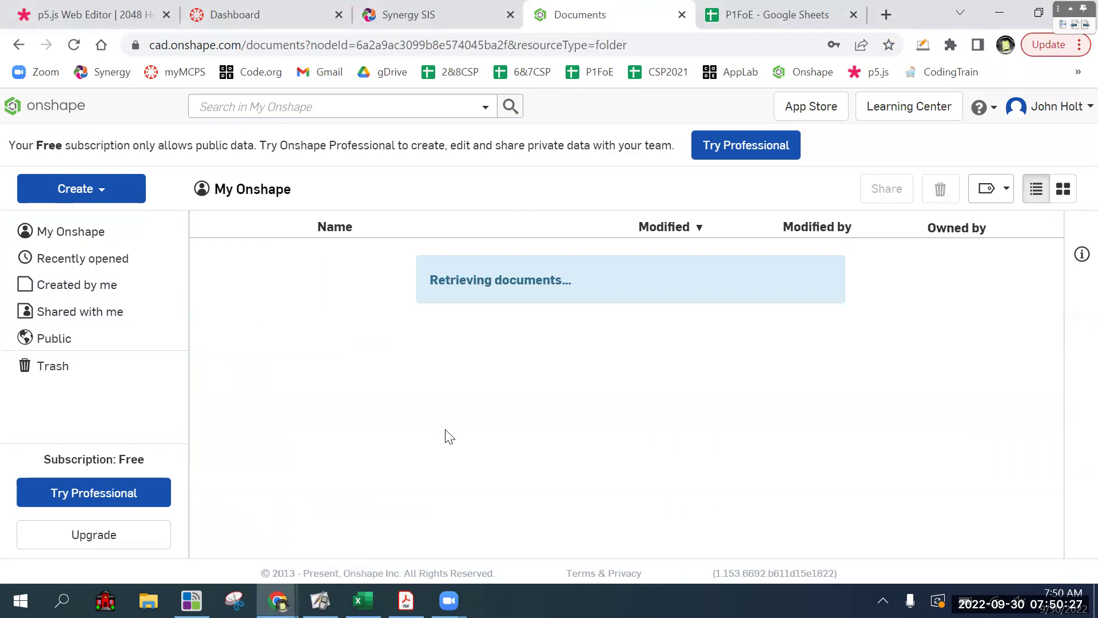
{"action": "left_click", "coordinate": [88, 190]}
{"action": "mouse_move", "coordinate": [75, 324]}
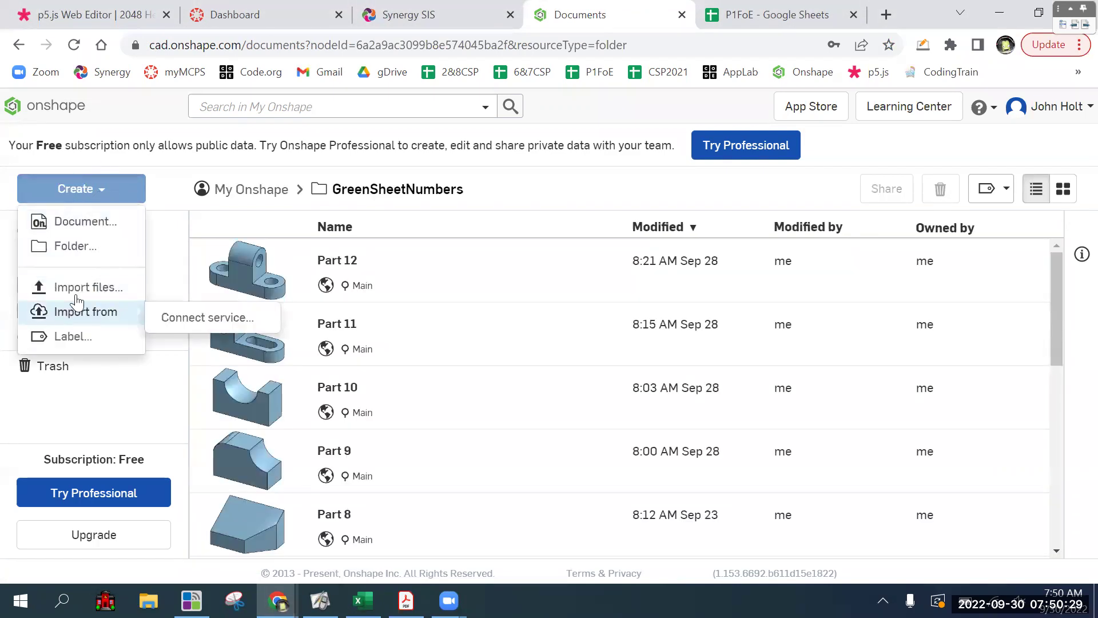
{"action": "left_click", "coordinate": [80, 222]}
{"action": "type", "text": "Part 13"}
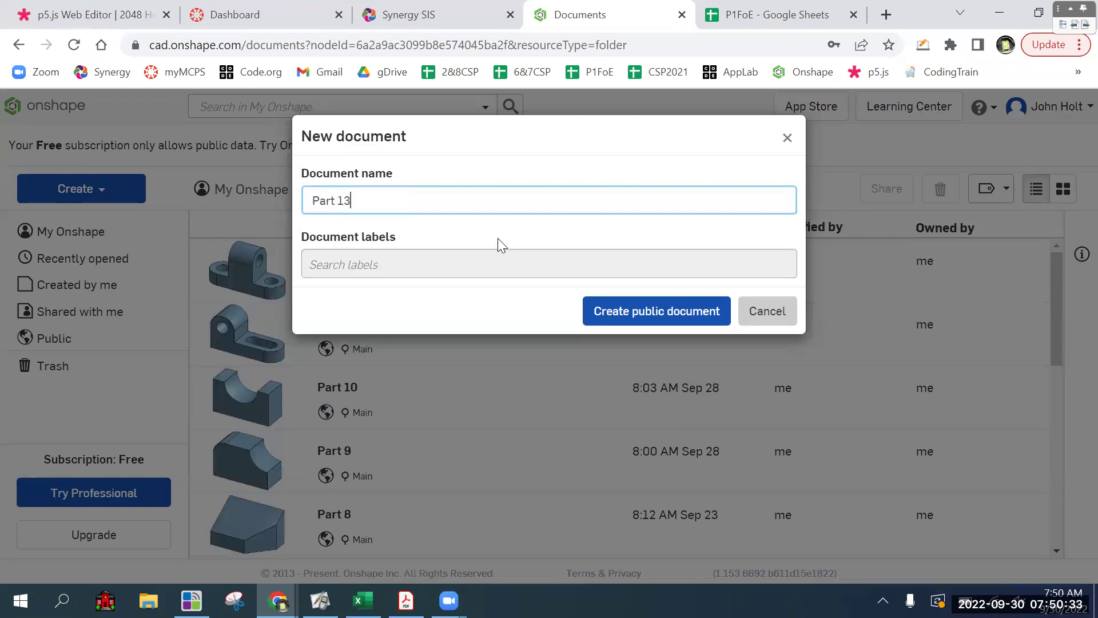
{"action": "key", "text": "Return"}
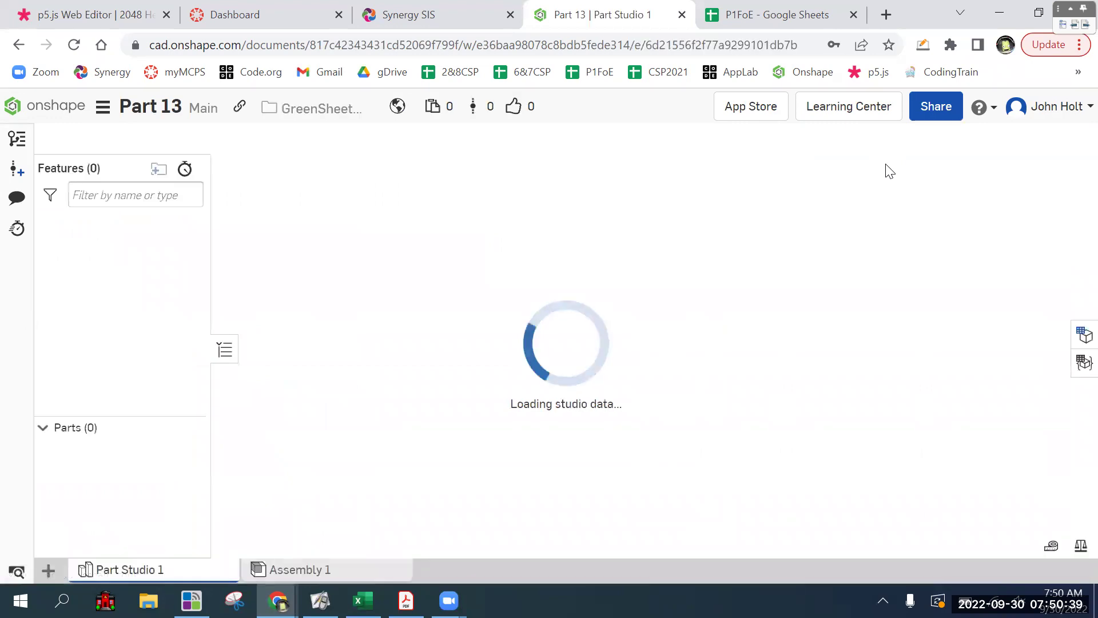
{"action": "key", "text": "F11"}
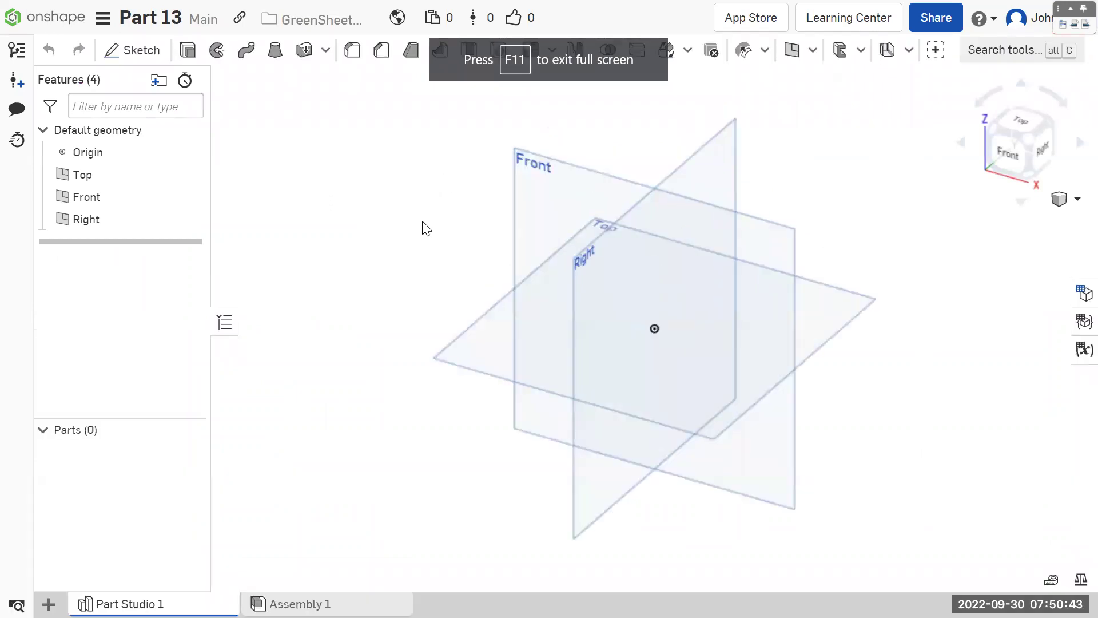
Step: Bring up the Green Sheet PDF beside the model and trace the top outline of figure 13's base in red
{"action": "key", "text": "alt+Tab"}
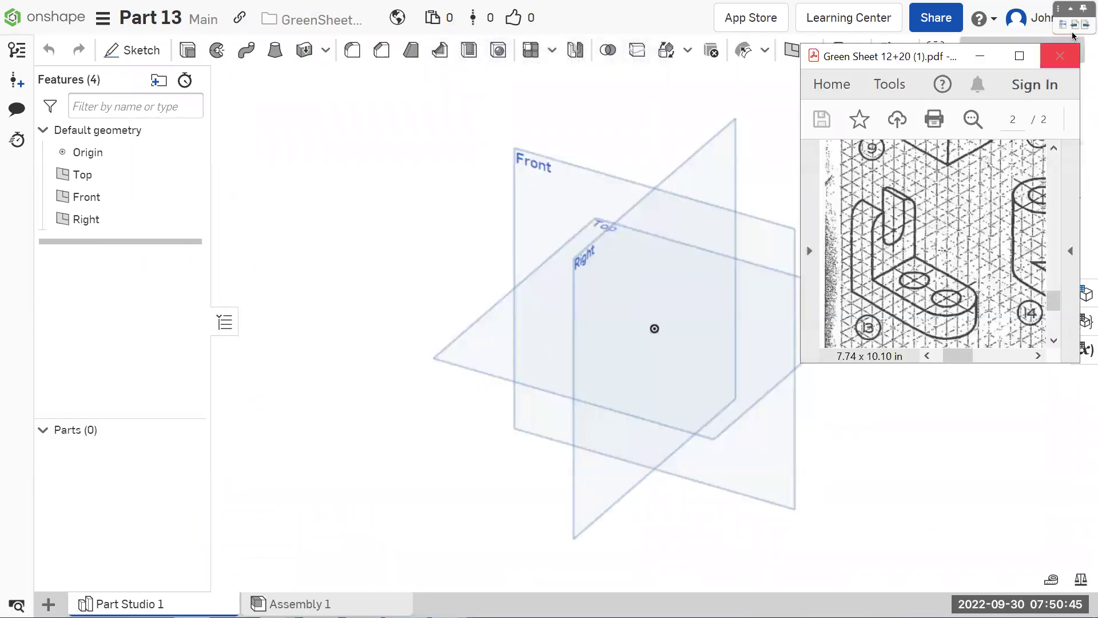
{"action": "left_click", "coordinate": [1073, 9]}
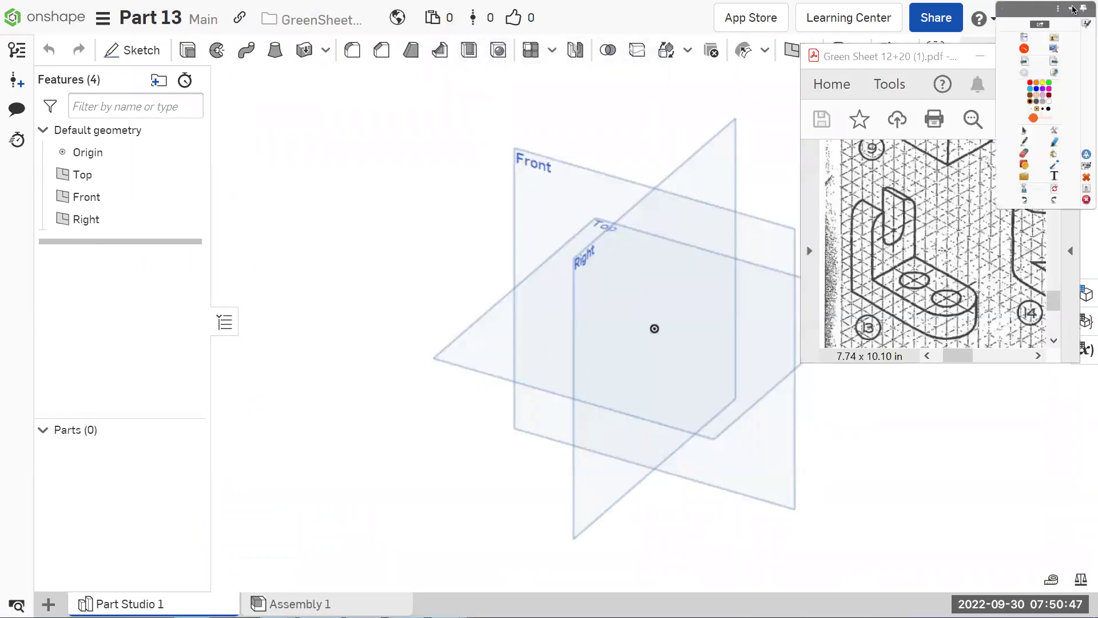
{"action": "left_click", "coordinate": [1025, 141]}
{"action": "mouse_move", "coordinate": [856, 272]}
{"action": "left_mouse_down"}
{"action": "mouse_move", "coordinate": [938, 310]}
{"action": "mouse_move", "coordinate": [976, 293]}
{"action": "mouse_move", "coordinate": [904, 253]}
{"action": "mouse_move", "coordinate": [857, 272]}
{"action": "mouse_move", "coordinate": [855, 258]}
{"action": "left_mouse_up"}
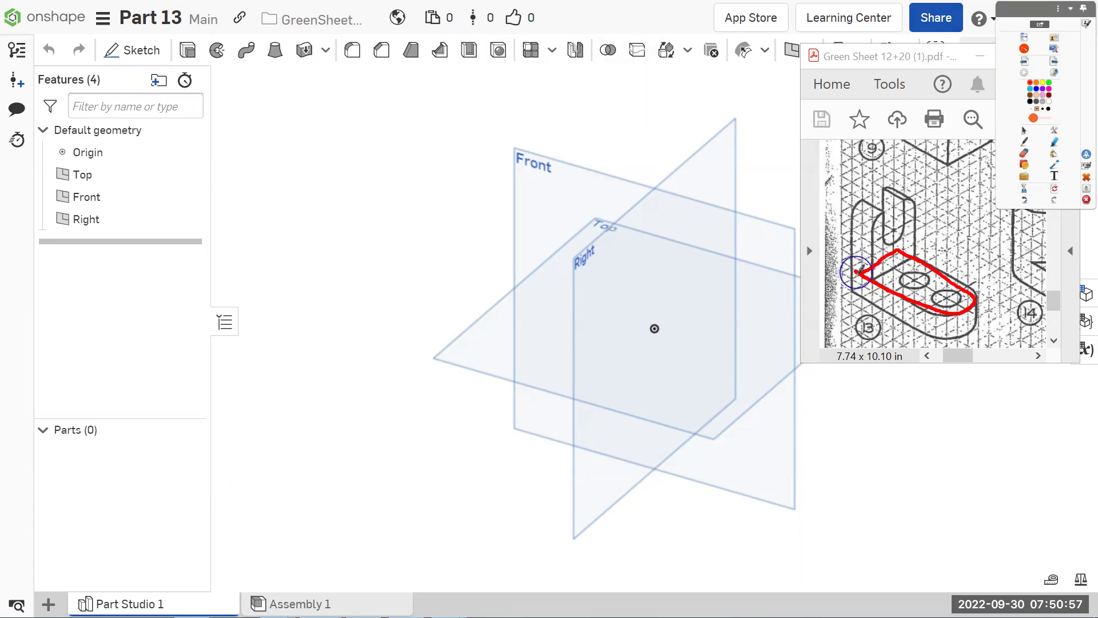
{"action": "left_click", "coordinate": [923, 279]}
{"action": "type", "text": "W"}
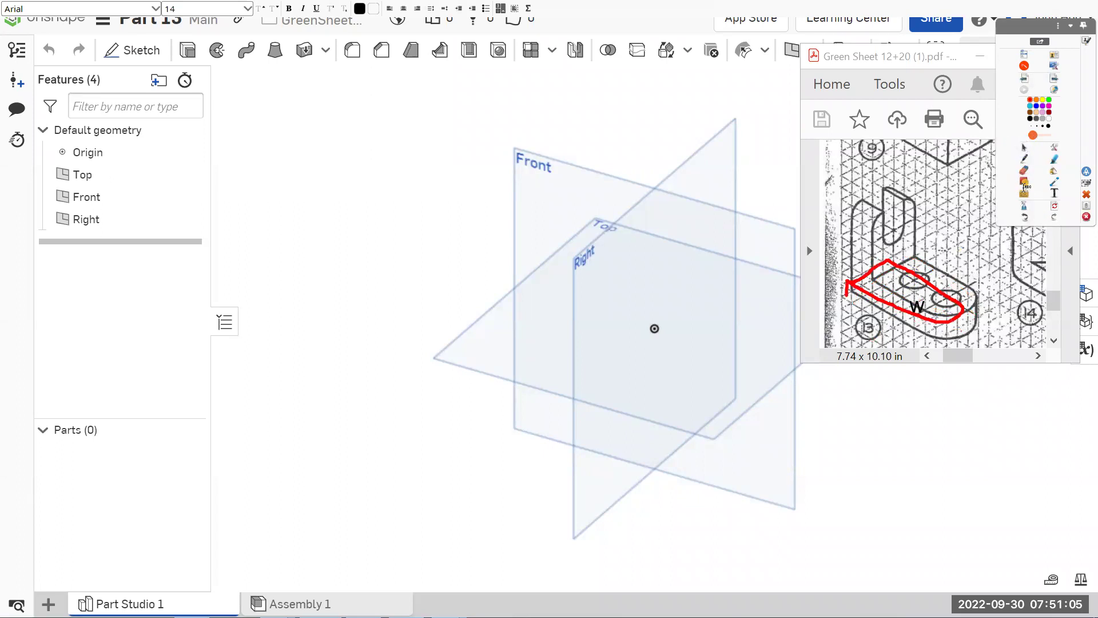
{"action": "left_click", "coordinate": [1032, 215]}
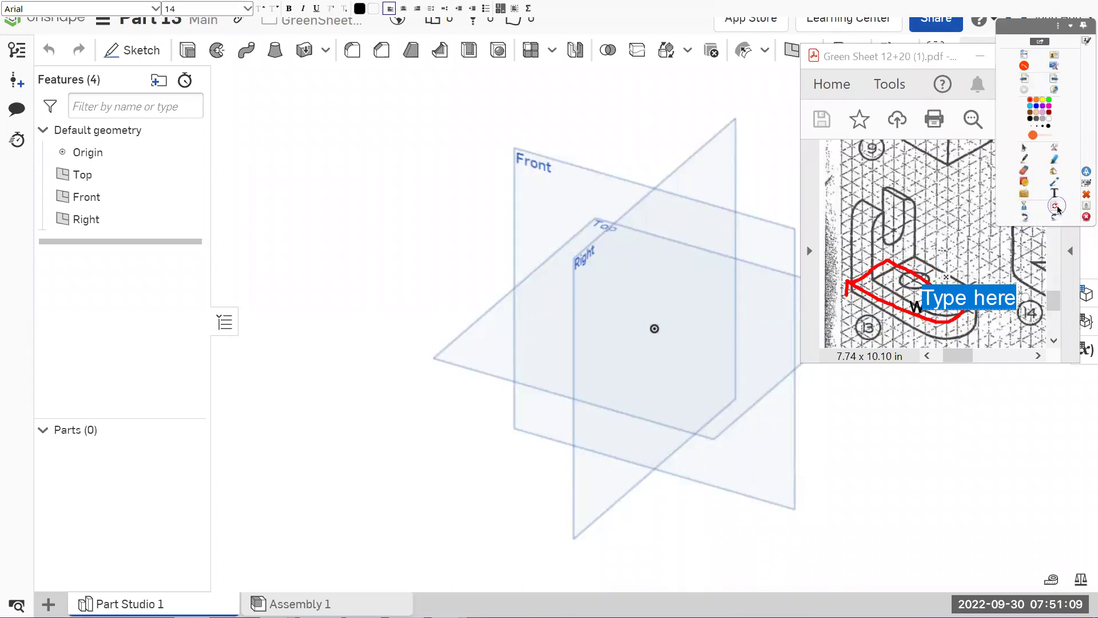
{"action": "left_click", "coordinate": [1024, 148]}
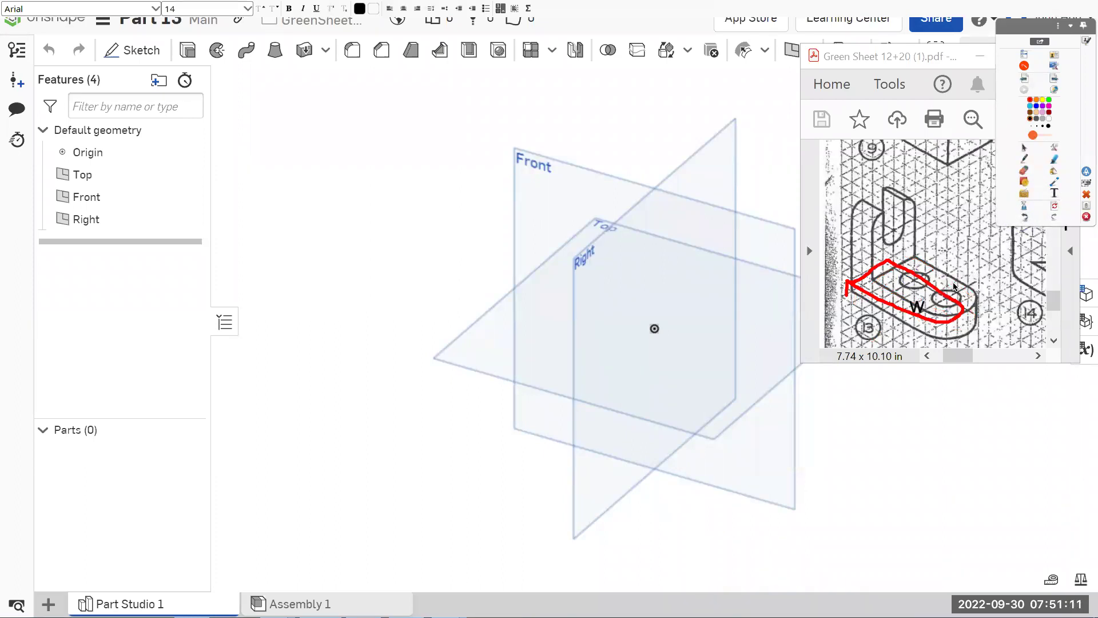
{"action": "left_click", "coordinate": [1026, 67]}
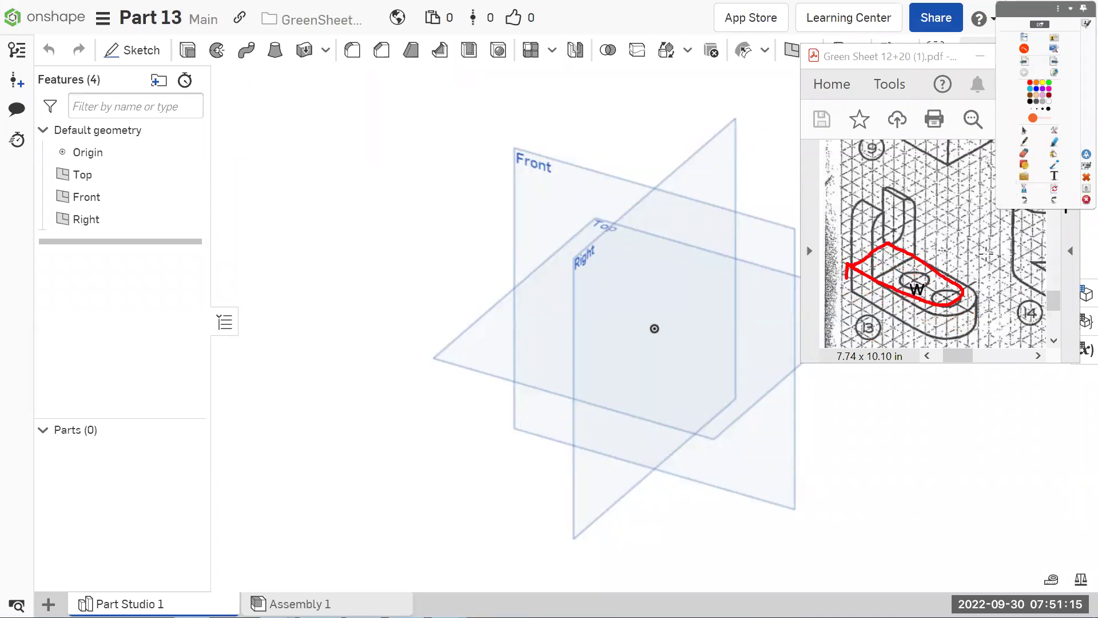
Step: Trace the upright plate of figure 13 in red and clear all annotations
{"action": "left_click_drag", "start_coordinate": [858, 259], "coordinate": [858, 211]}
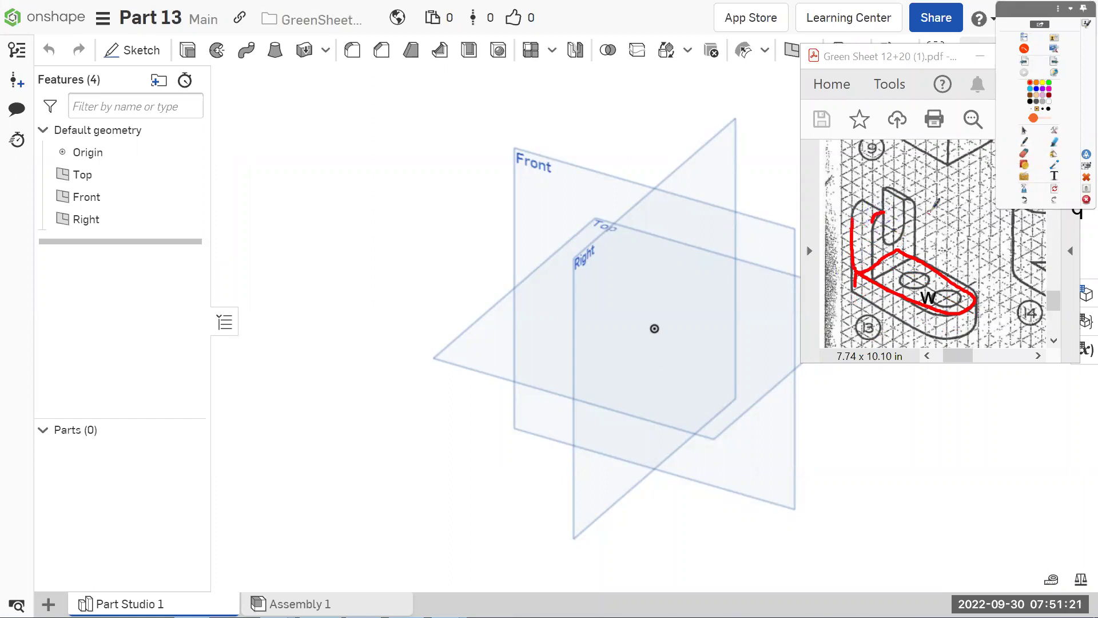
{"action": "left_click_drag", "start_coordinate": [905, 200], "coordinate": [921, 203]}
{"action": "left_click", "coordinate": [1055, 190]}
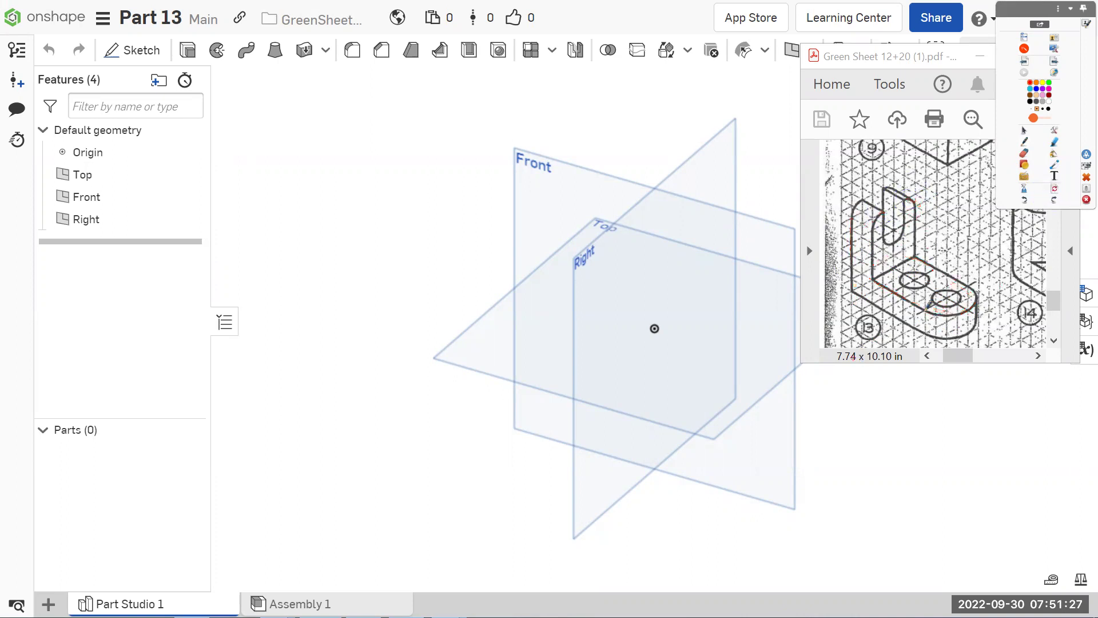
Step: Mark the rounded ends of figure 13's base and upright in red, and clear the marks
{"action": "mouse_move", "coordinate": [920, 306]}
{"action": "left_mouse_down"}
{"action": "mouse_move", "coordinate": [962, 303]}
{"action": "mouse_move", "coordinate": [964, 286]}
{"action": "mouse_move", "coordinate": [944, 295]}
{"action": "mouse_move", "coordinate": [959, 280]}
{"action": "mouse_move", "coordinate": [938, 316]}
{"action": "left_mouse_up"}
{"action": "mouse_move", "coordinate": [902, 198]}
{"action": "left_mouse_down"}
{"action": "mouse_move", "coordinate": [913, 212]}
{"action": "mouse_move", "coordinate": [894, 229]}
{"action": "mouse_move", "coordinate": [909, 211]}
{"action": "mouse_move", "coordinate": [865, 228]}
{"action": "left_mouse_up"}
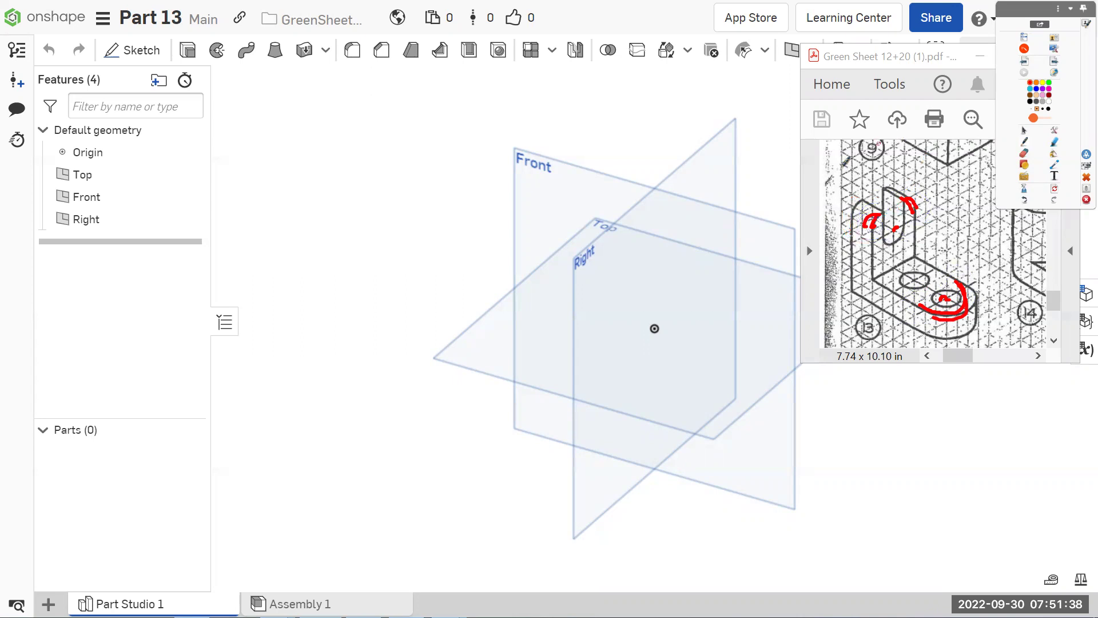
{"action": "left_click", "coordinate": [1055, 188]}
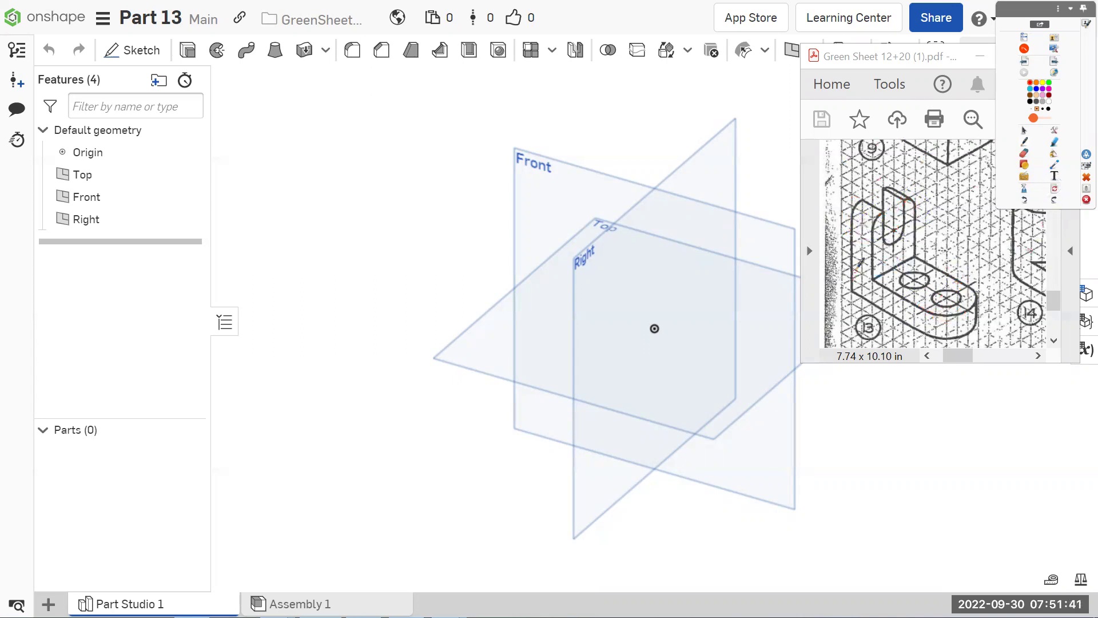
Step: Sketch figure 13's base in red as a rectangle with a circle at its rounded end, and clear the annotations
{"action": "left_click_drag", "start_coordinate": [856, 269], "coordinate": [903, 296]}
{"action": "left_click_drag", "start_coordinate": [897, 267], "coordinate": [941, 295]}
{"action": "mouse_move", "coordinate": [853, 269]}
{"action": "left_mouse_down"}
{"action": "mouse_move", "coordinate": [932, 307]}
{"action": "mouse_move", "coordinate": [988, 276]}
{"action": "mouse_move", "coordinate": [920, 249]}
{"action": "mouse_move", "coordinate": [867, 269]}
{"action": "left_mouse_up"}
{"action": "mouse_move", "coordinate": [980, 278]}
{"action": "left_mouse_down"}
{"action": "mouse_move", "coordinate": [960, 306]}
{"action": "mouse_move", "coordinate": [920, 293]}
{"action": "mouse_move", "coordinate": [935, 275]}
{"action": "mouse_move", "coordinate": [980, 272]}
{"action": "left_mouse_up"}
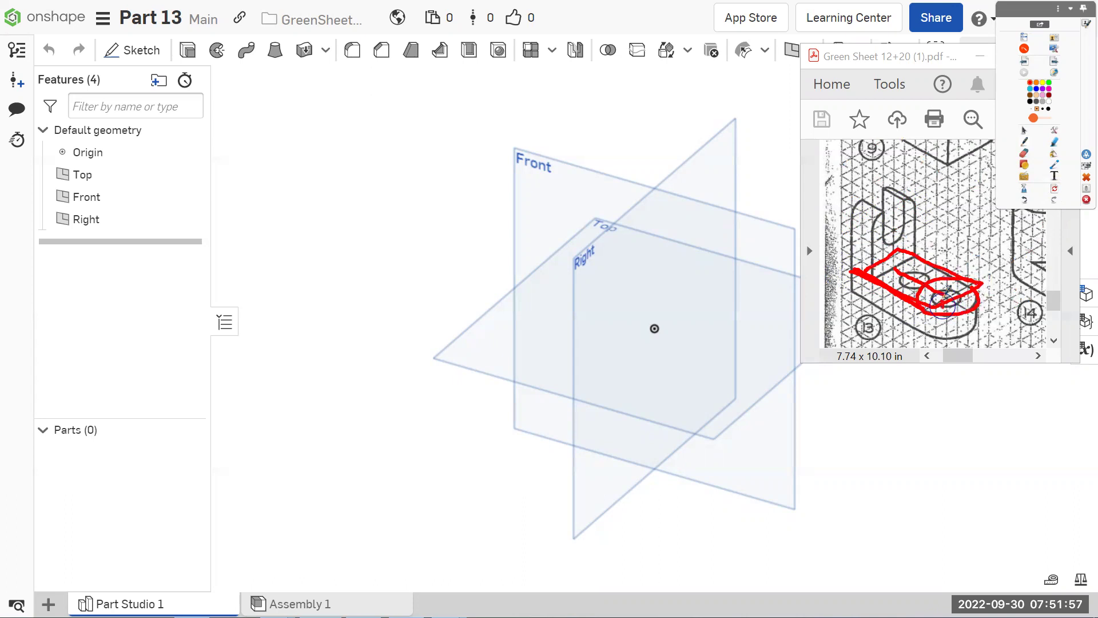
{"action": "left_click", "coordinate": [1054, 191]}
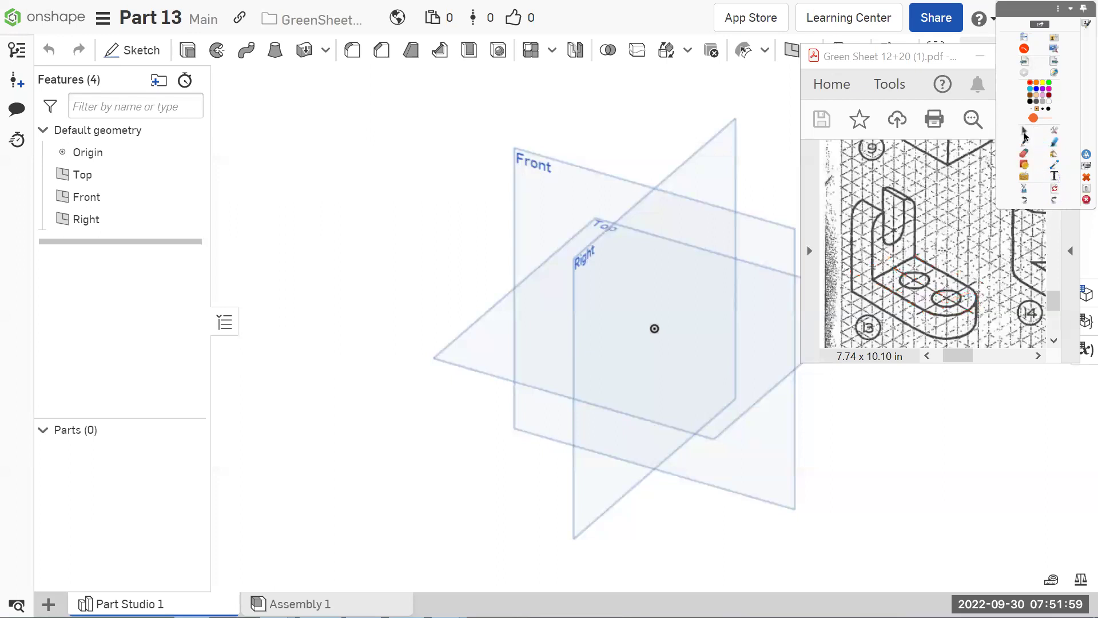
Step: Start a sketch on the Top plane, hide the Top, Front and Right planes, and collapse the annotation palette
{"action": "left_click", "coordinate": [132, 50]}
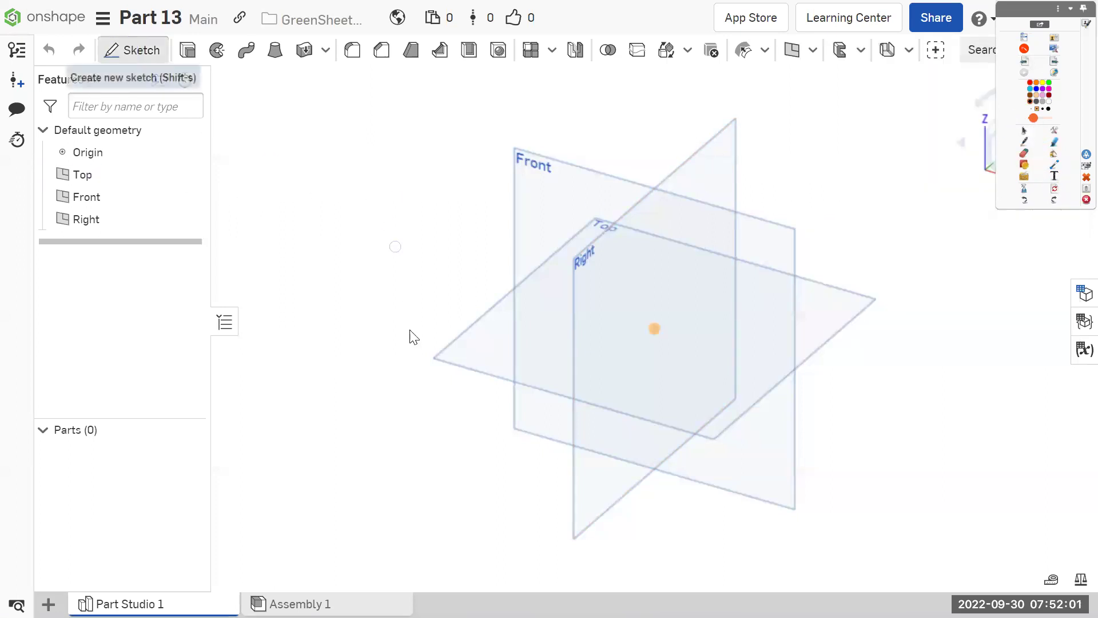
{"action": "left_click", "coordinate": [473, 357]}
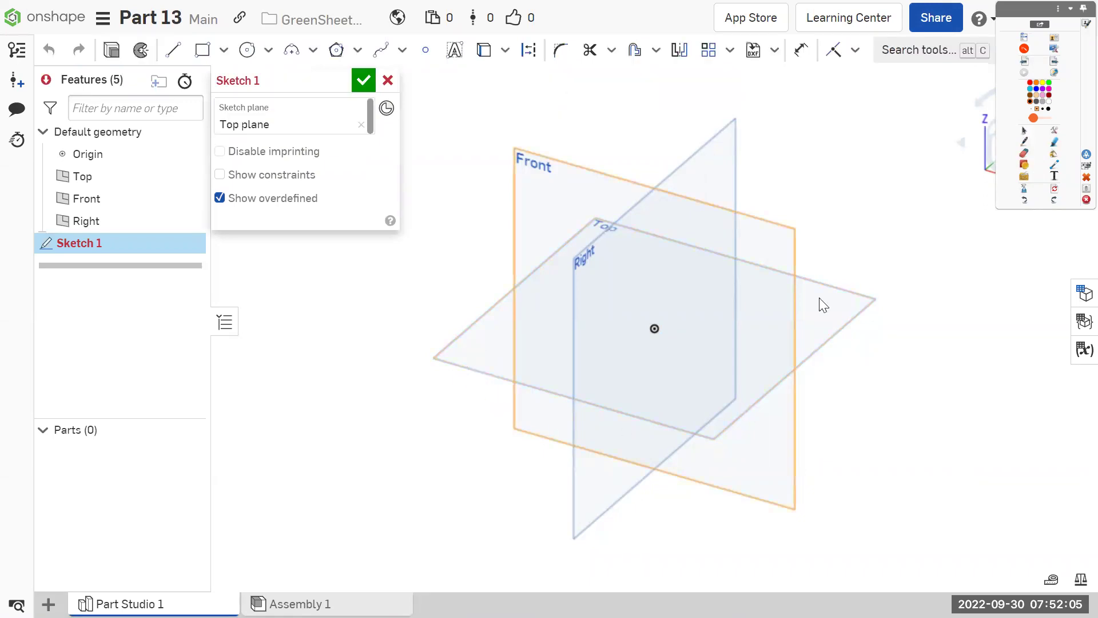
{"action": "left_click", "coordinate": [189, 173]}
{"action": "left_click", "coordinate": [189, 197]}
{"action": "left_click", "coordinate": [190, 219]}
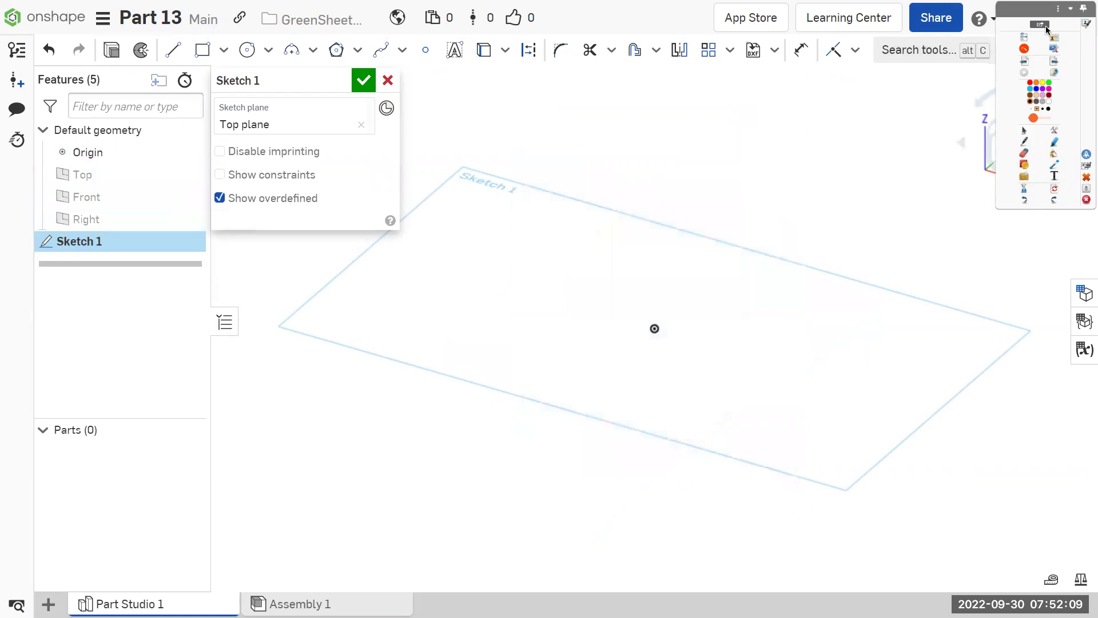
{"action": "left_click", "coordinate": [1070, 9]}
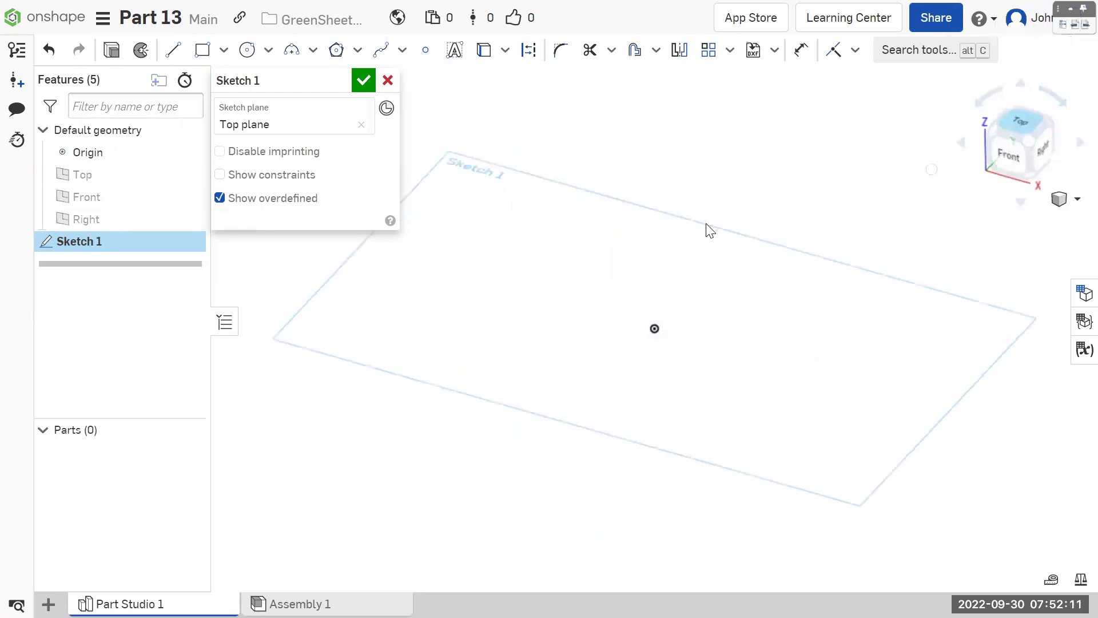
Step: Draw a corner rectangle about 4.5 in wide, starting at the origin
{"action": "left_click", "coordinate": [207, 55]}
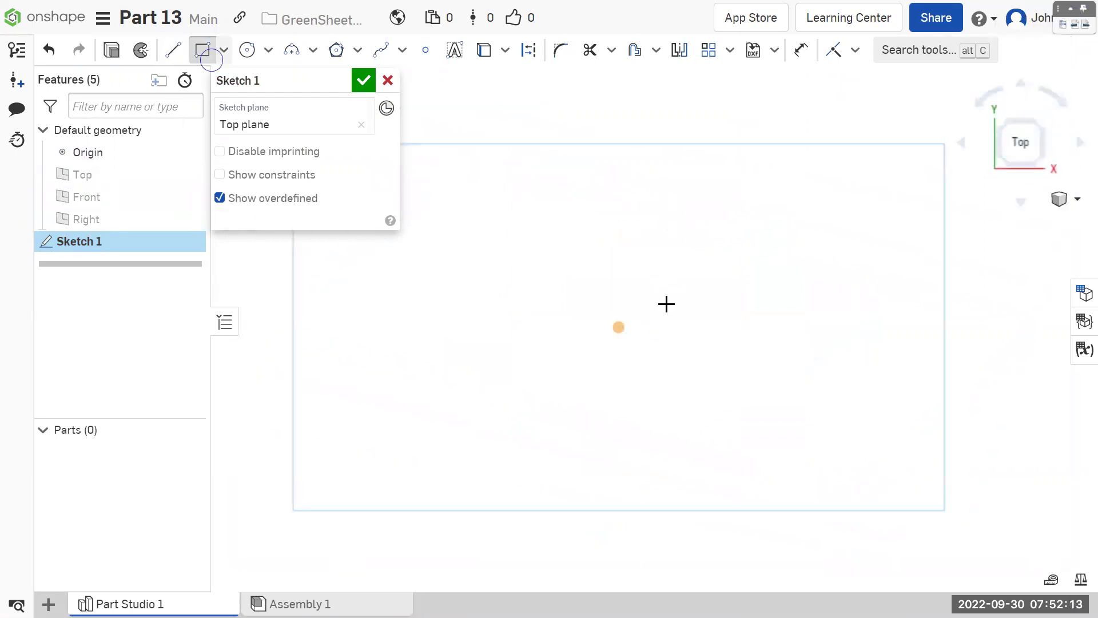
{"action": "left_click", "coordinate": [619, 327]}
{"action": "left_click", "coordinate": [861, 151]}
Step: Dimension the rectangle's bottom edge as 7 in and its left edge as 4 in
{"action": "left_click", "coordinate": [801, 50]}
{"action": "left_click", "coordinate": [754, 329]}
{"action": "left_click", "coordinate": [762, 368]}
{"action": "type", "text": "7"}
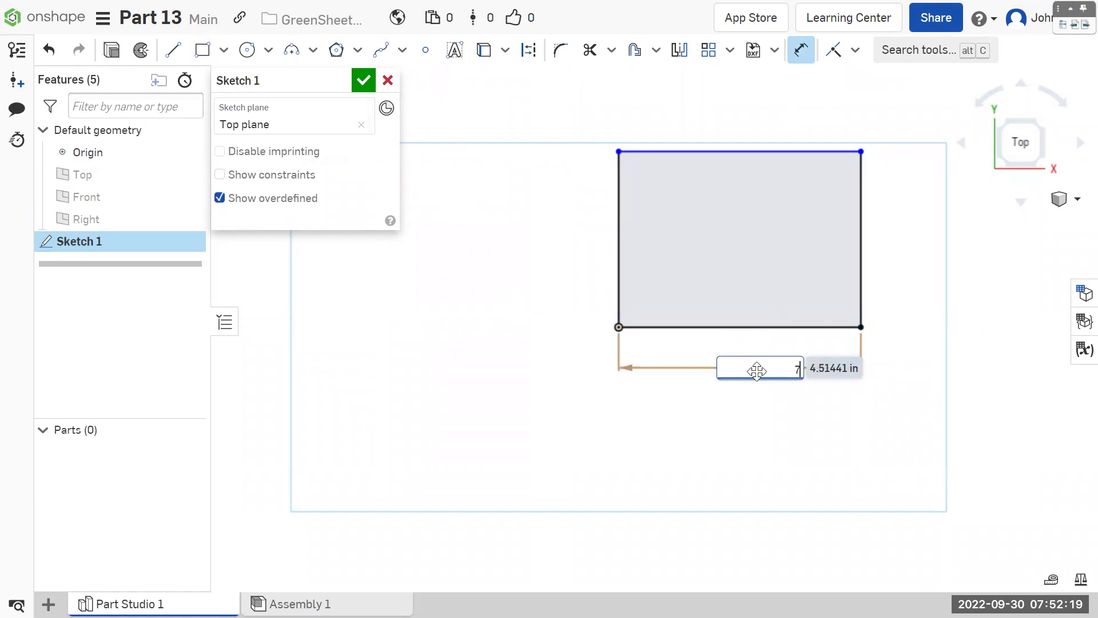
{"action": "key", "text": "Return"}
{"action": "left_click", "coordinate": [620, 255]}
{"action": "left_click", "coordinate": [566, 246]}
{"action": "type", "text": "4"}
{"action": "key", "text": "Return"}
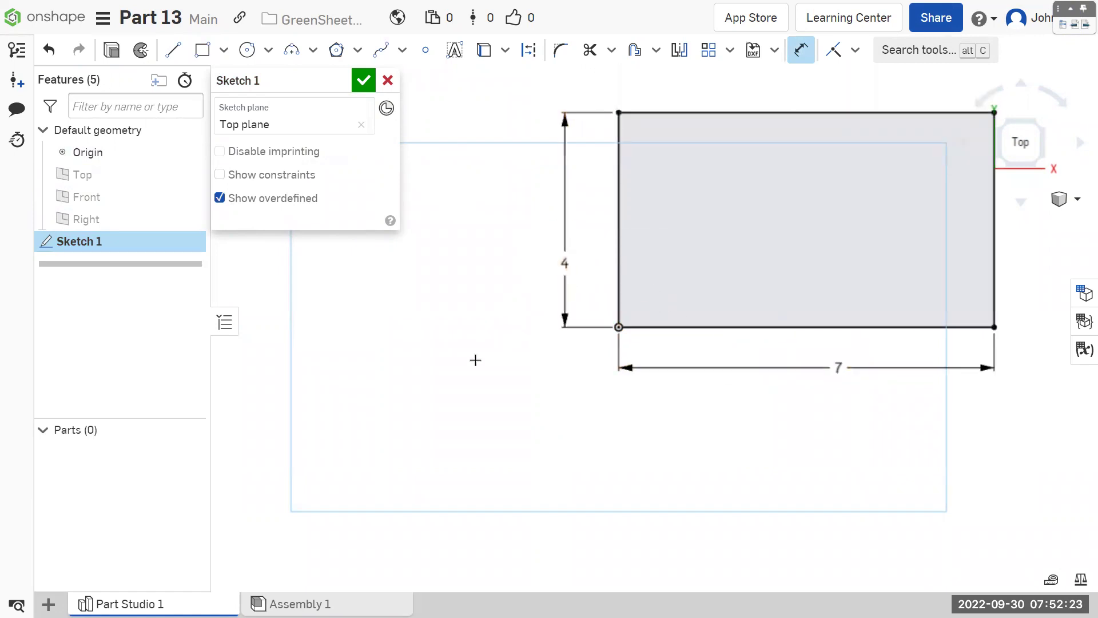
Step: Draw a 4 in diameter circle centered on the midpoint of the rectangle's 4 in edge opposite the origin, and finish the sketch
{"action": "scroll", "coordinate": [435, 359], "scroll_direction": "down", "scroll_amount": 2}
{"action": "left_click", "coordinate": [247, 50]}
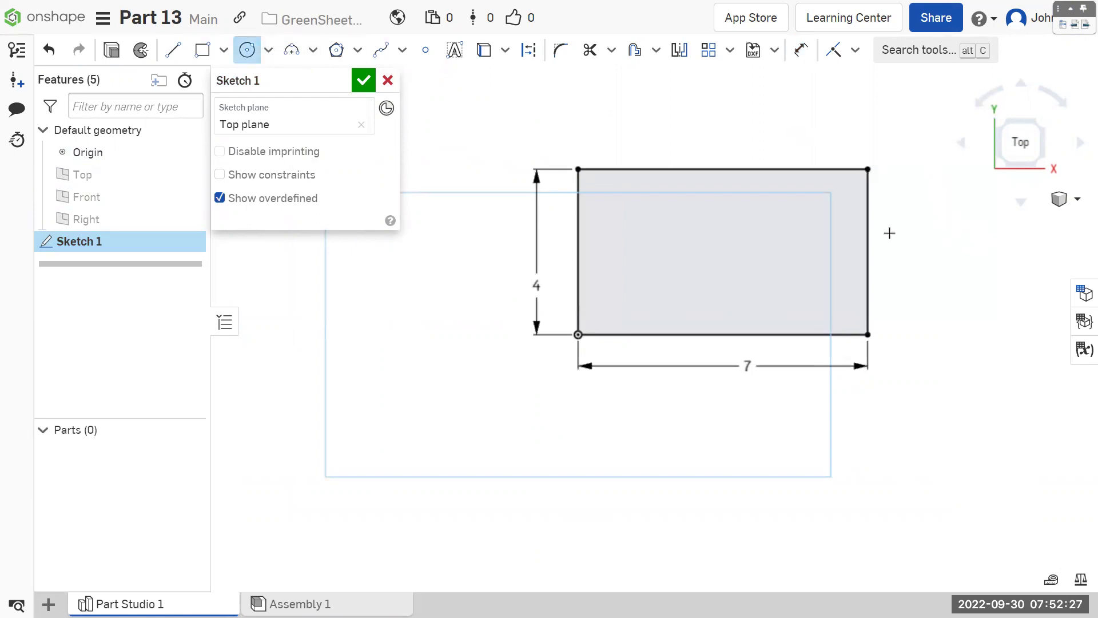
{"action": "left_click", "coordinate": [869, 254]}
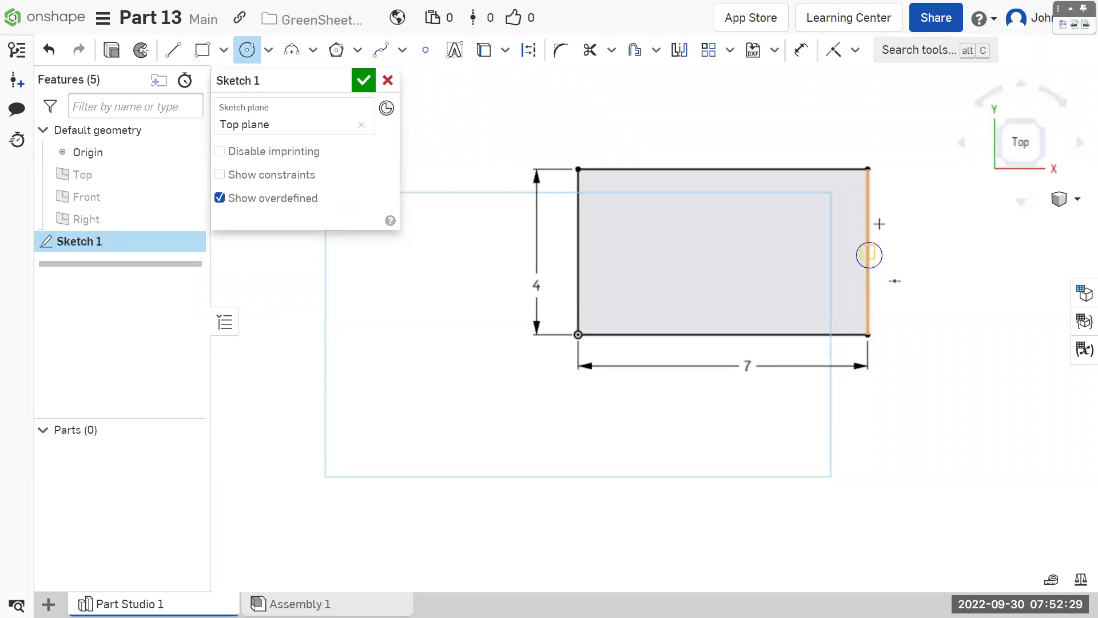
{"action": "left_click", "coordinate": [896, 190]}
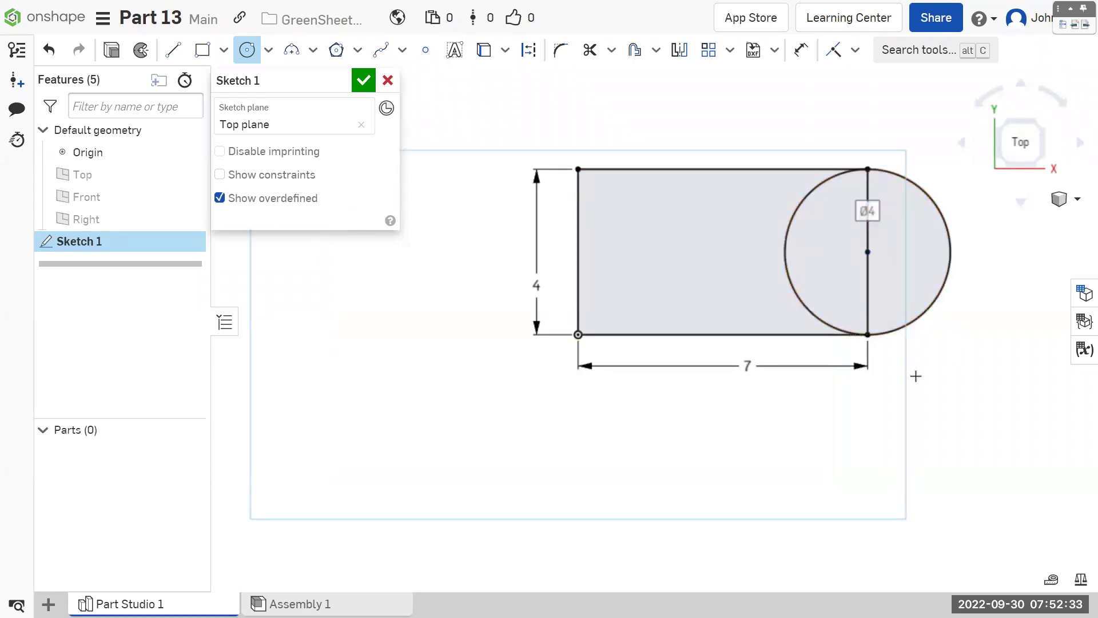
{"action": "key", "text": "Escape"}
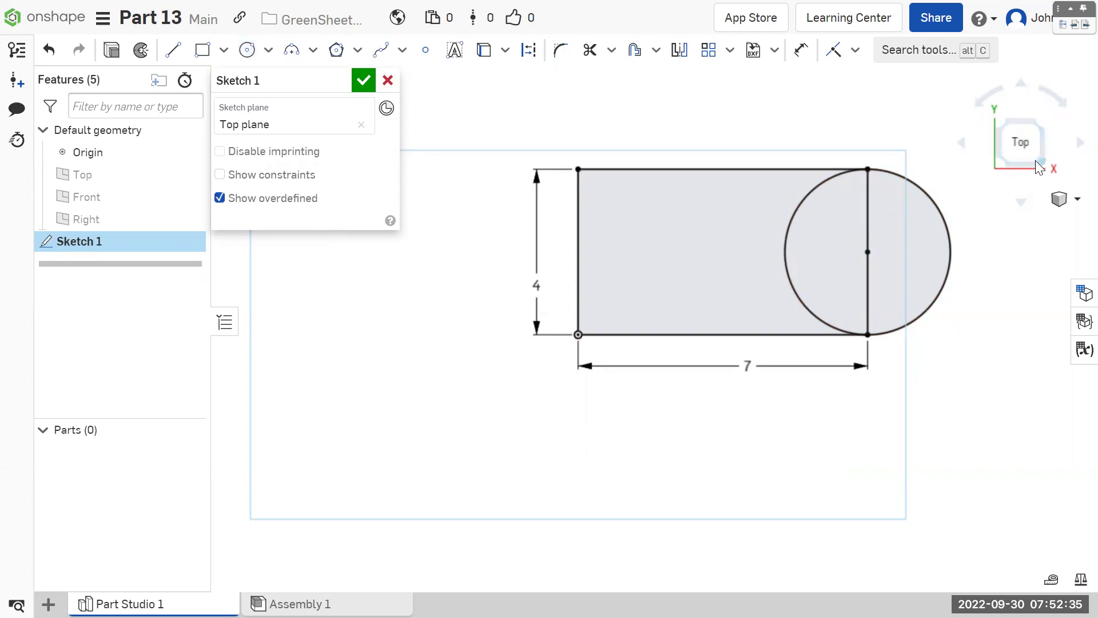
{"action": "left_click", "coordinate": [1043, 166]}
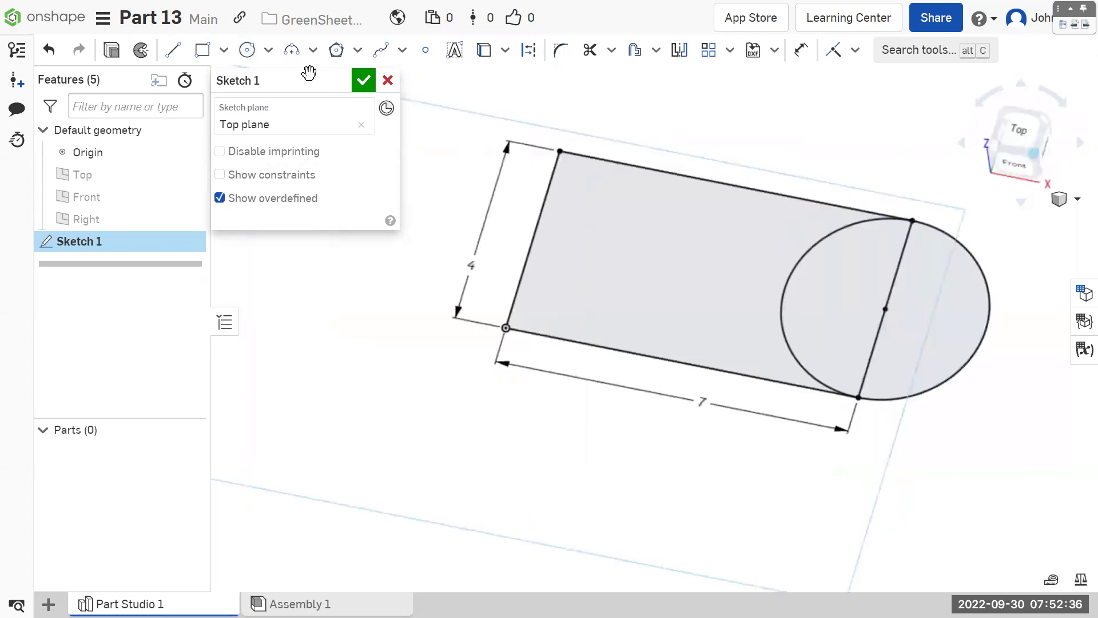
{"action": "left_click", "coordinate": [363, 80]}
Step: Extrude all three regions of the base sketch 2 in as a new solid
{"action": "left_click", "coordinate": [188, 49]}
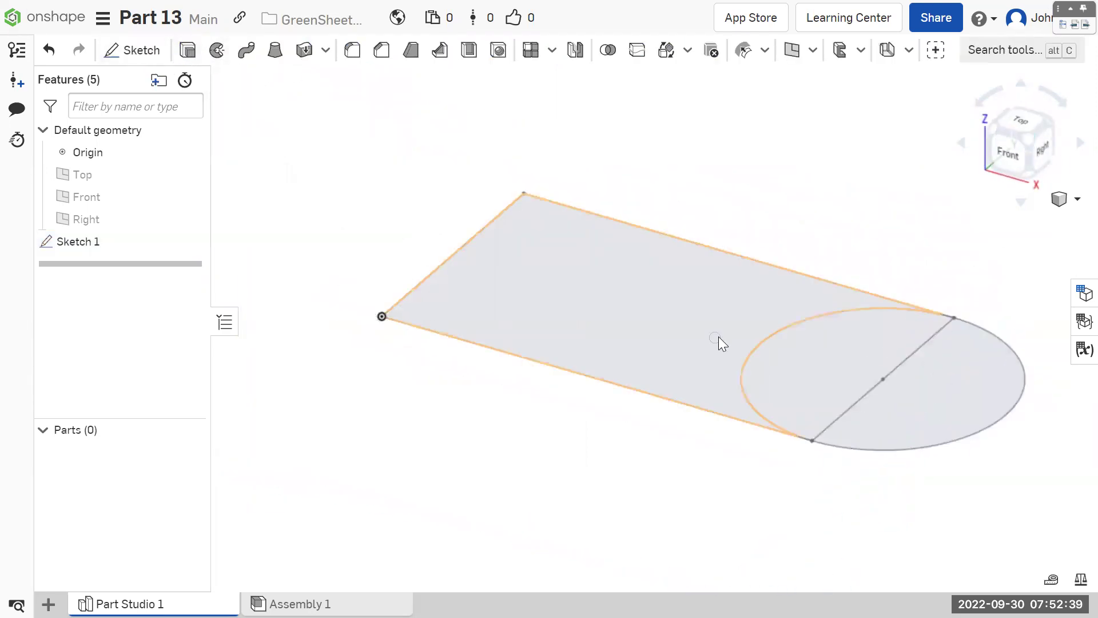
{"action": "left_click", "coordinate": [733, 343]}
{"action": "left_click", "coordinate": [859, 389]}
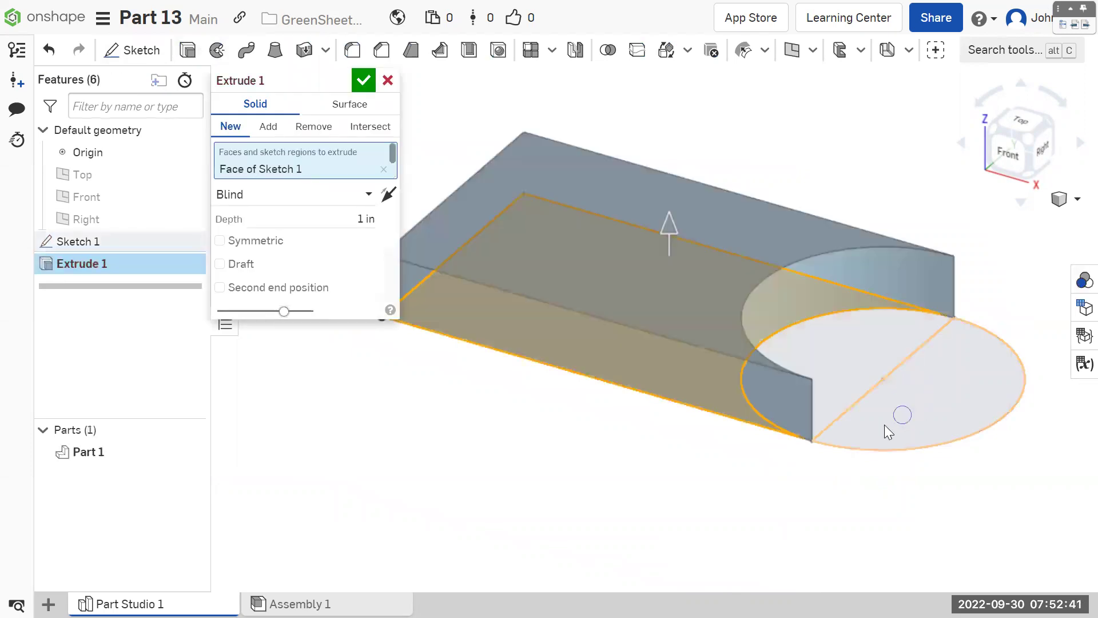
{"action": "left_click", "coordinate": [834, 409]}
{"action": "left_click", "coordinate": [371, 261]}
{"action": "type", "text": "2"}
{"action": "key", "text": "Return"}
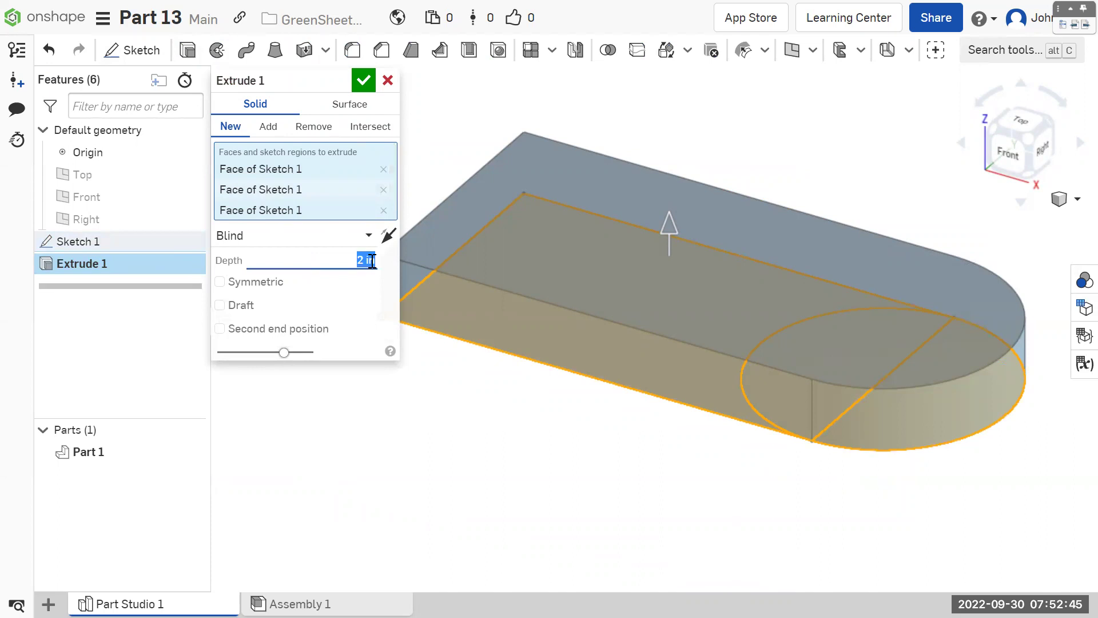
{"action": "left_click", "coordinate": [363, 81]}
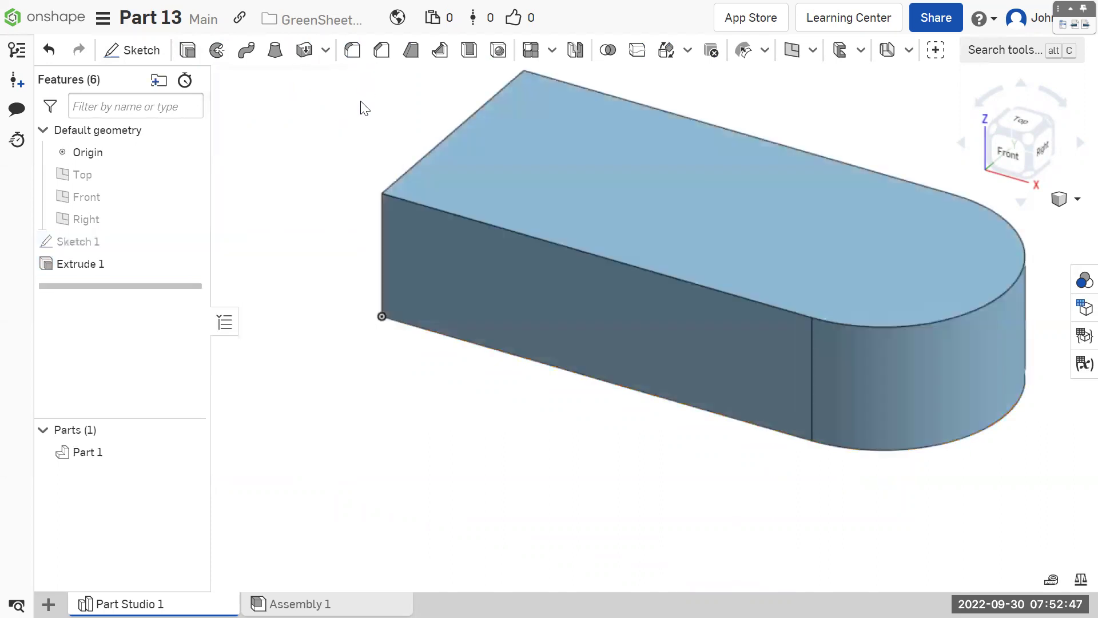
Step: Switch to the Green Sheet PDF and mark in red the end hole's center and the rounded edge around it on figure 13
{"action": "key", "text": "alt+Tab"}
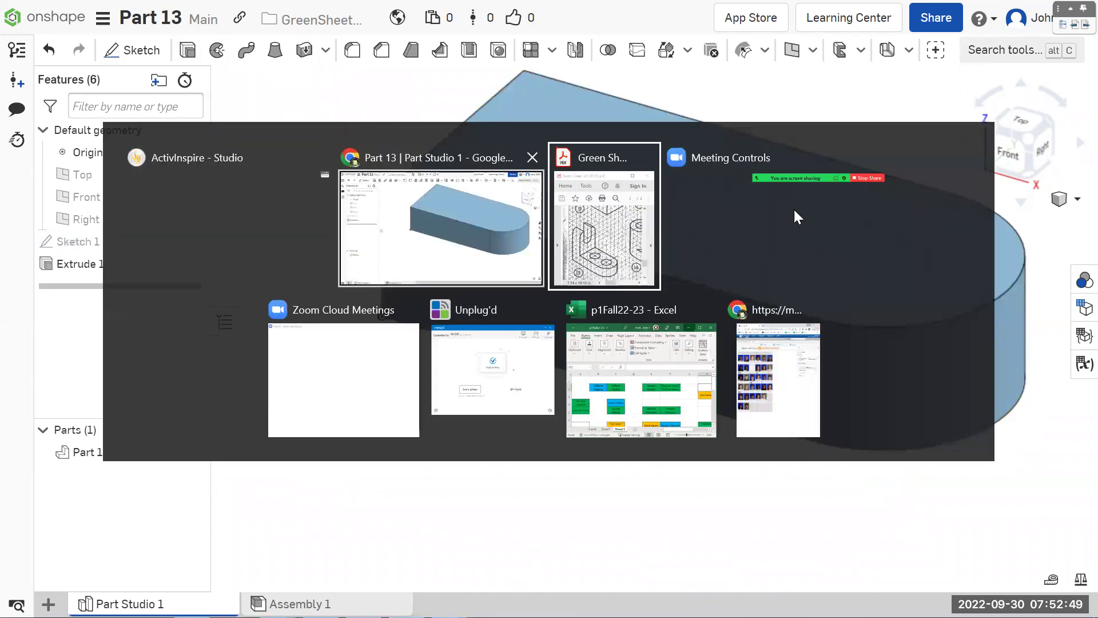
{"action": "left_click", "coordinate": [1071, 8]}
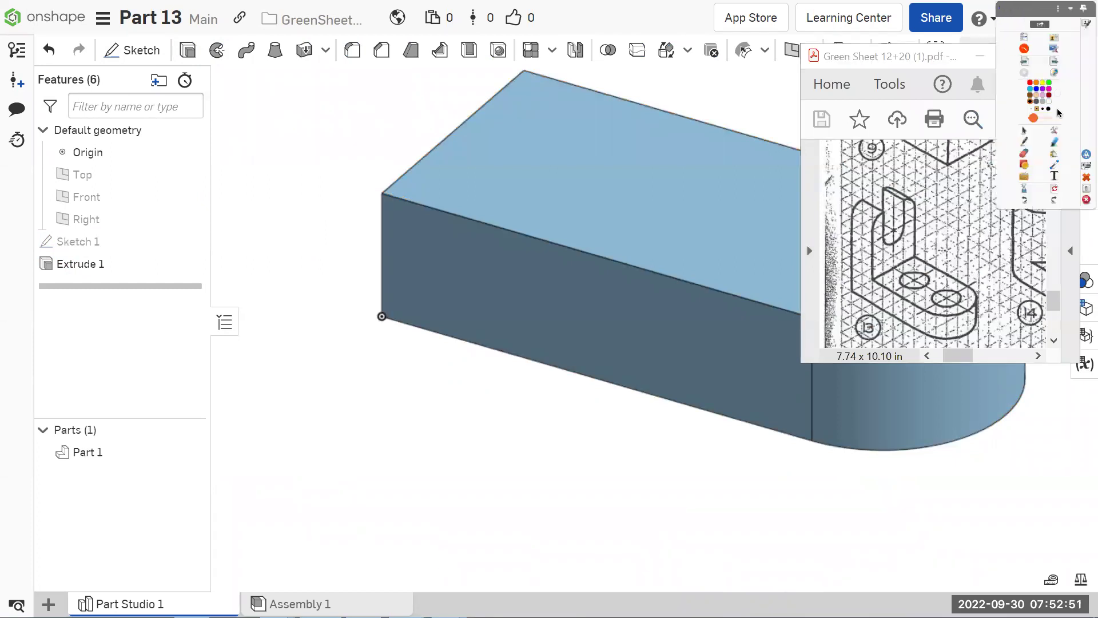
{"action": "left_click", "coordinate": [1025, 141]}
{"action": "left_click", "coordinate": [1025, 139]}
{"action": "left_click", "coordinate": [948, 297]}
{"action": "mouse_move", "coordinate": [971, 283]}
{"action": "left_mouse_down"}
{"action": "mouse_move", "coordinate": [964, 315]}
{"action": "mouse_move", "coordinate": [928, 309]}
{"action": "left_mouse_up"}
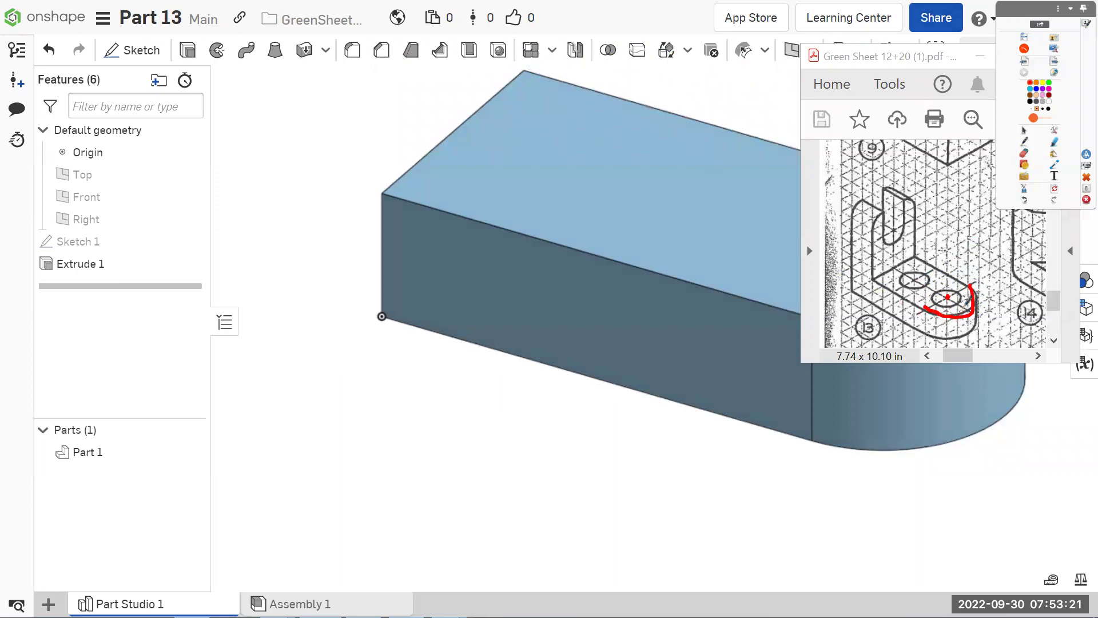
{"action": "mouse_move", "coordinate": [980, 280]}
{"action": "left_mouse_down"}
{"action": "mouse_move", "coordinate": [966, 309]}
{"action": "mouse_move", "coordinate": [914, 301]}
{"action": "mouse_move", "coordinate": [969, 287]}
{"action": "left_mouse_up"}
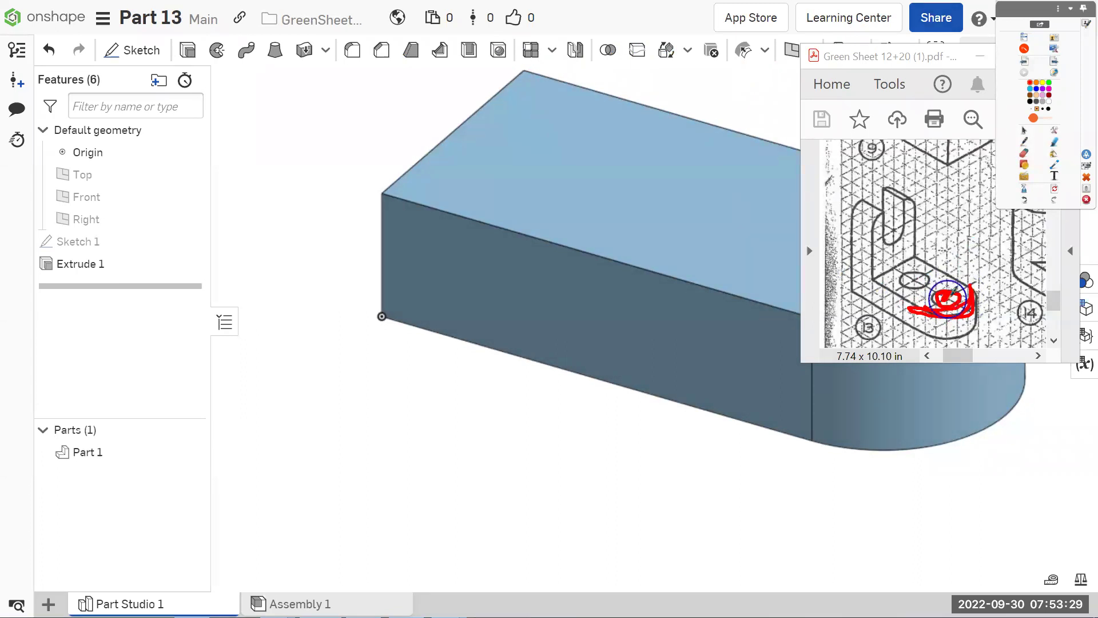
Step: Mark in red the spacing from the end hole to the second hole on figure 13, and clear the annotations
{"action": "left_click", "coordinate": [915, 280]}
{"action": "left_click", "coordinate": [947, 292]}
{"action": "left_click", "coordinate": [946, 289]}
{"action": "left_click", "coordinate": [943, 298]}
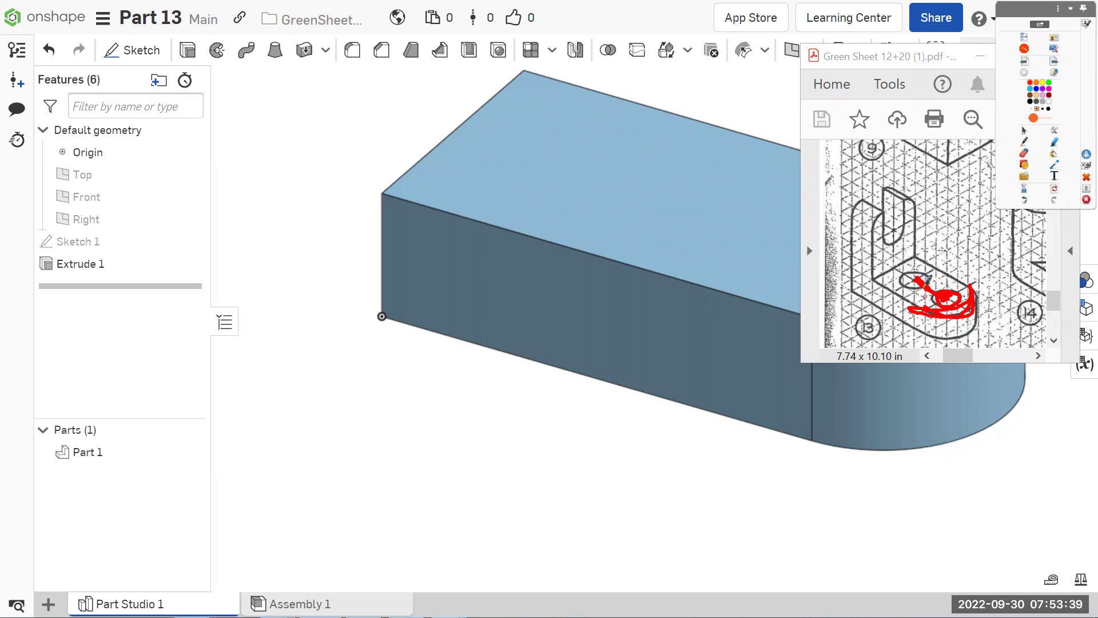
{"action": "mouse_move", "coordinate": [923, 270]}
{"action": "left_mouse_down"}
{"action": "mouse_move", "coordinate": [904, 289]}
{"action": "mouse_move", "coordinate": [929, 264]}
{"action": "left_mouse_up"}
{"action": "left_click", "coordinate": [1054, 188]}
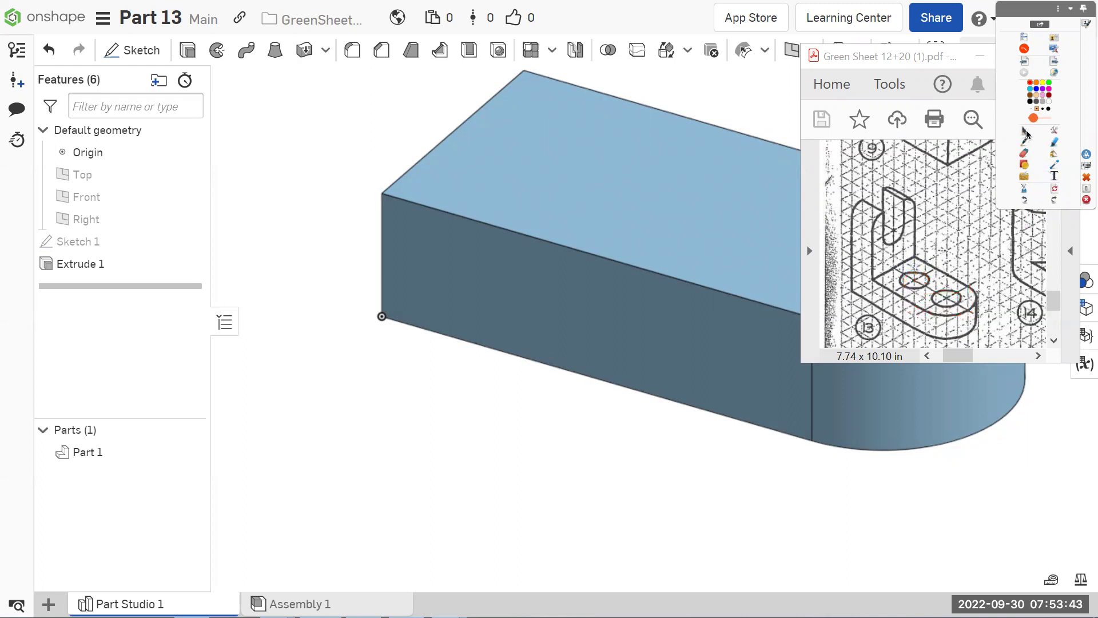
Step: Return to Onshape, start a sketch on the block's top face, collapse the annotation palette, and view the face from above
{"action": "left_click", "coordinate": [335, 152]}
{"action": "left_click", "coordinate": [137, 50]}
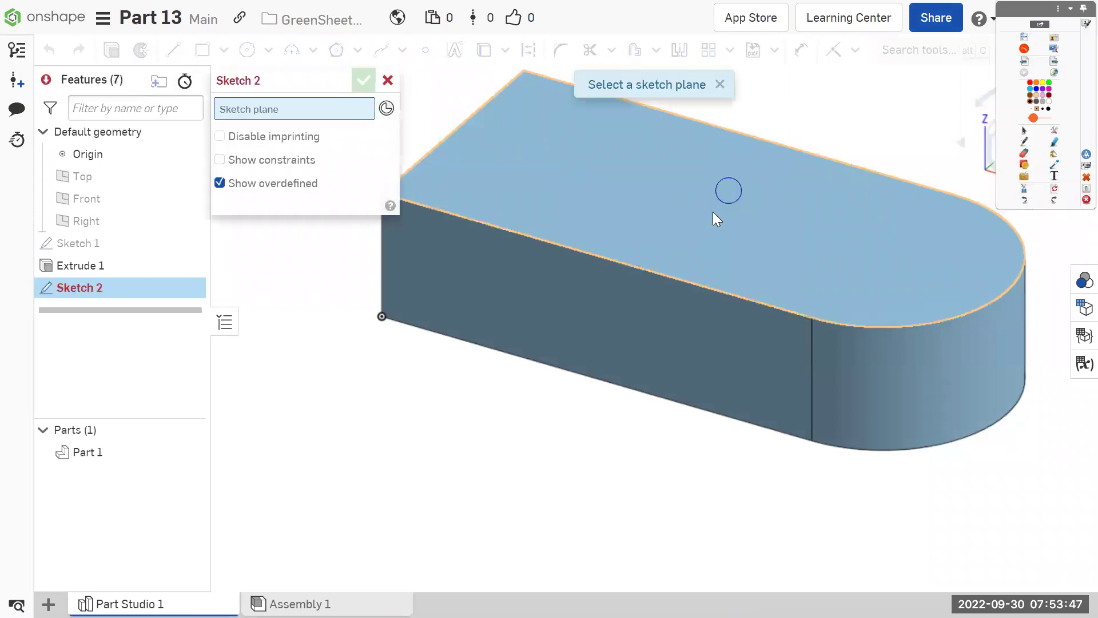
{"action": "left_click", "coordinate": [729, 193]}
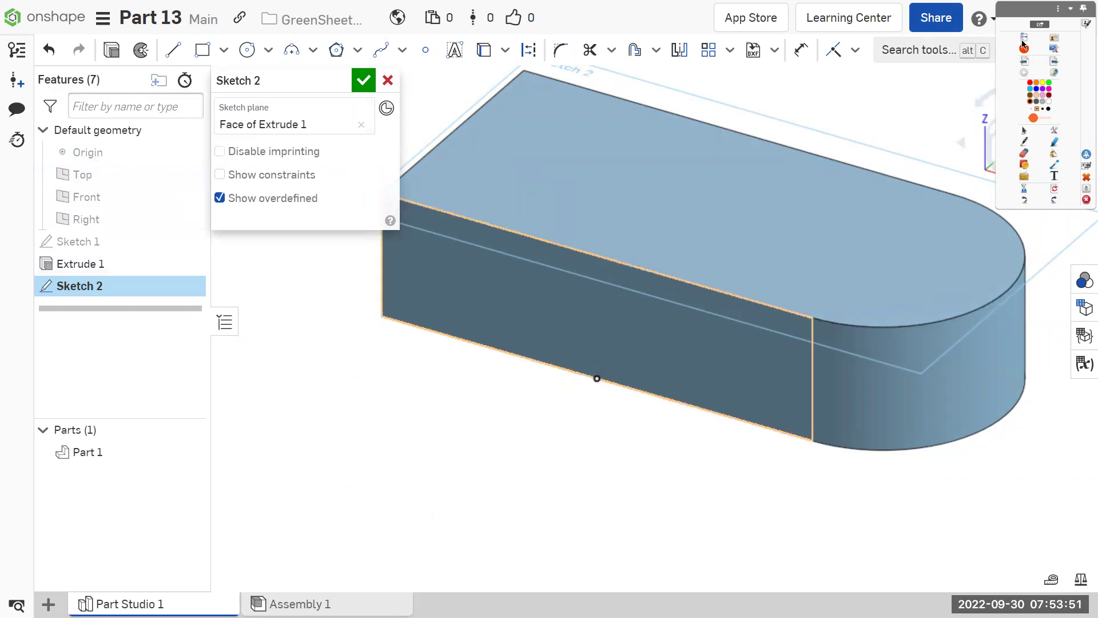
{"action": "left_click", "coordinate": [1072, 10]}
{"action": "left_click", "coordinate": [1077, 10]}
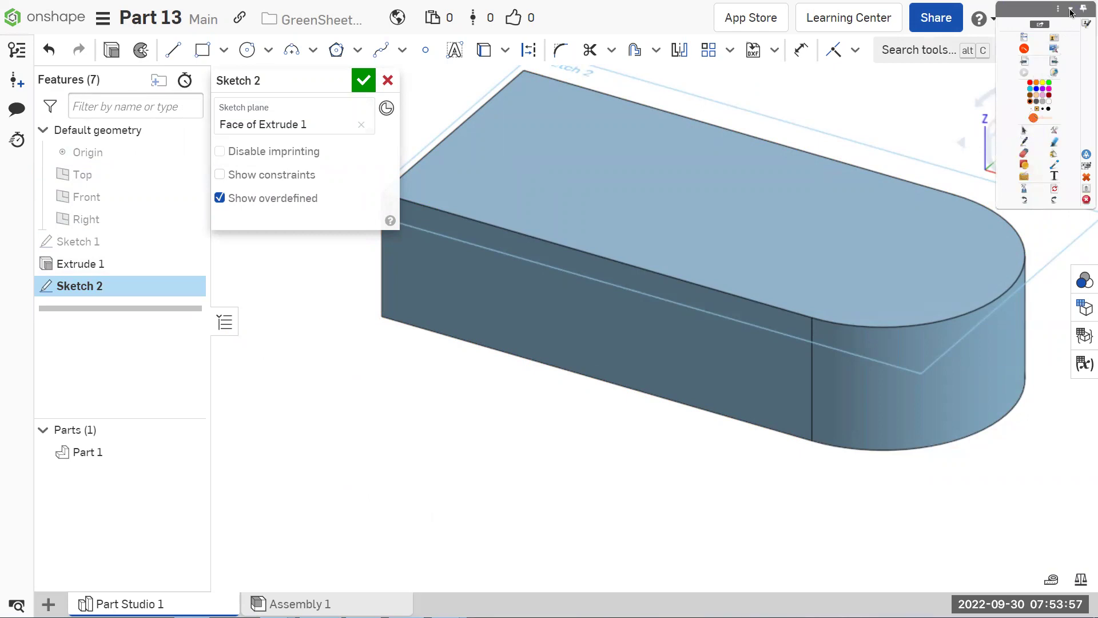
{"action": "left_click", "coordinate": [1071, 10]}
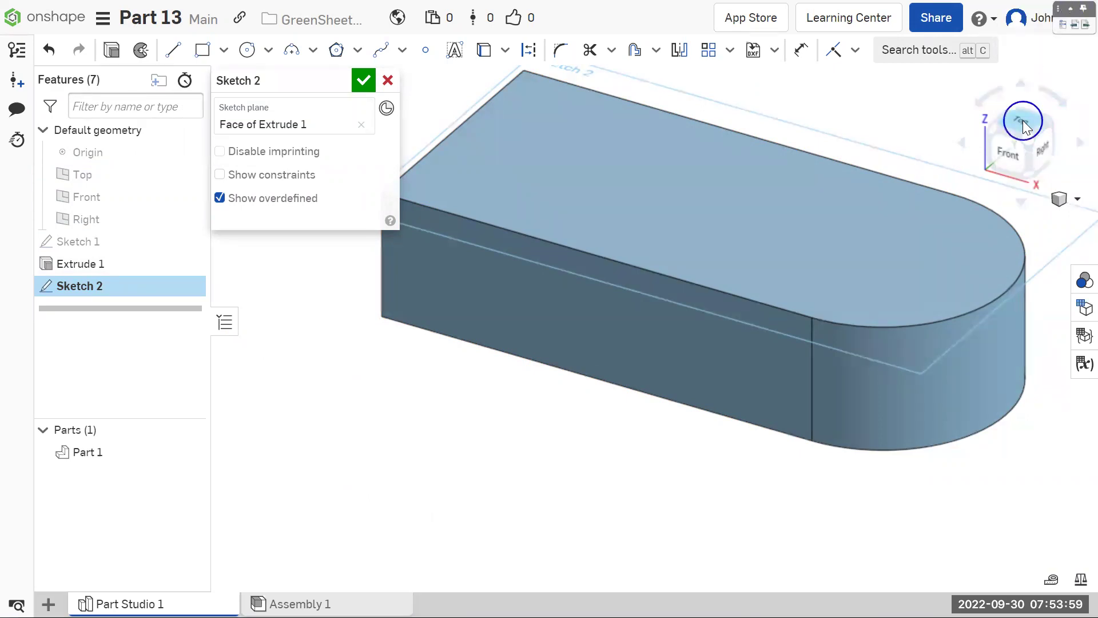
{"action": "left_click", "coordinate": [1024, 121]}
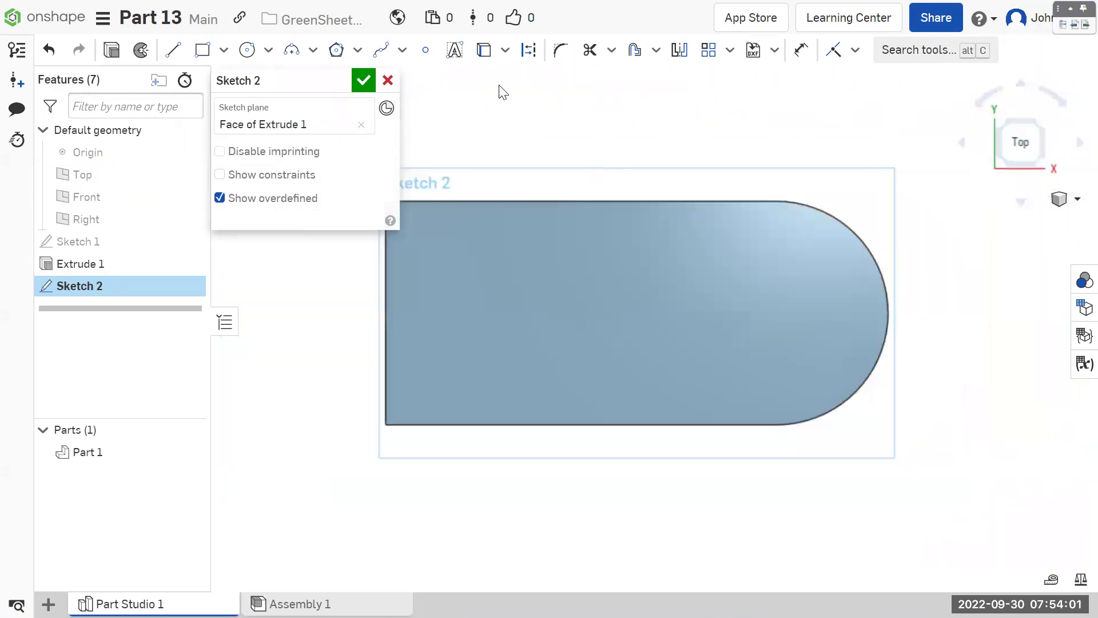
Step: Project the block's rounded end edge into the sketch and draw a circle about 1.4 in in diameter at its center
{"action": "left_click", "coordinate": [486, 56]}
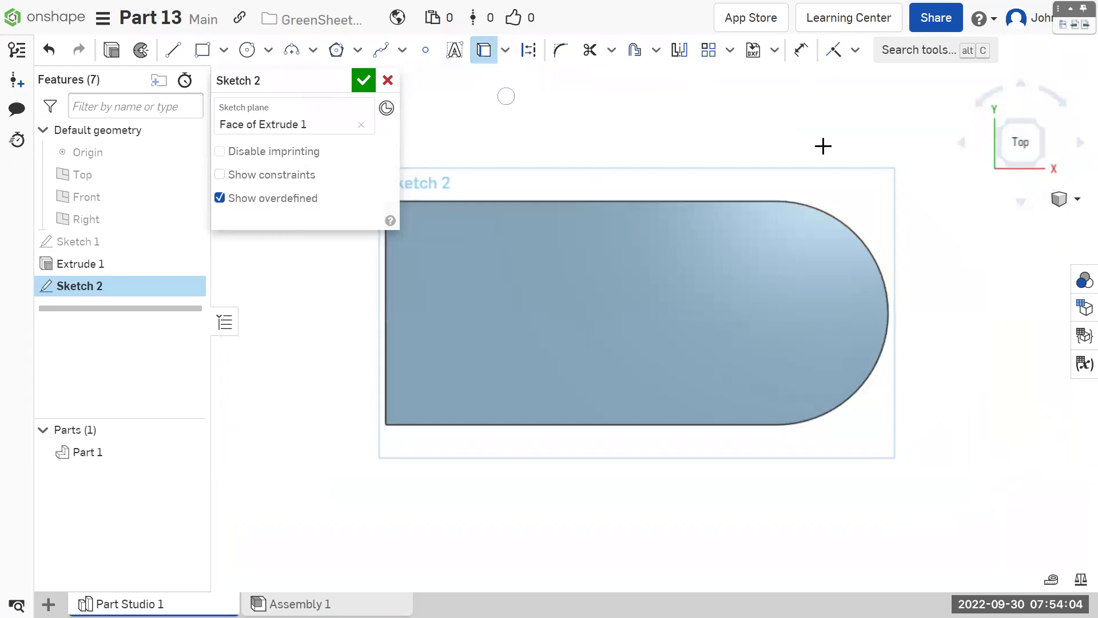
{"action": "left_click", "coordinate": [857, 234]}
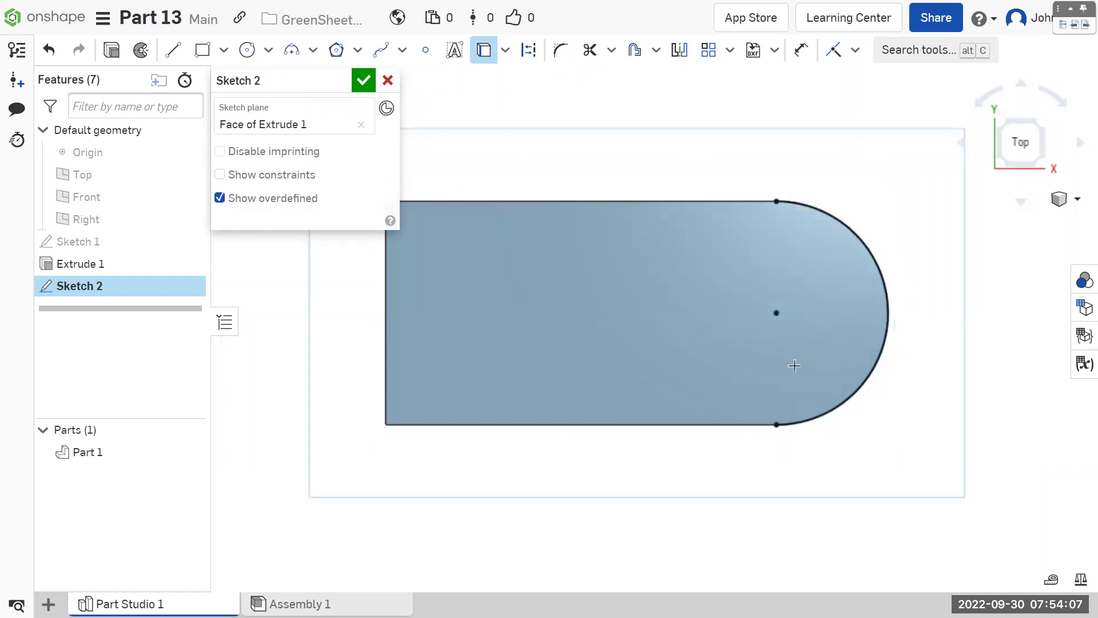
{"action": "left_click", "coordinate": [247, 50]}
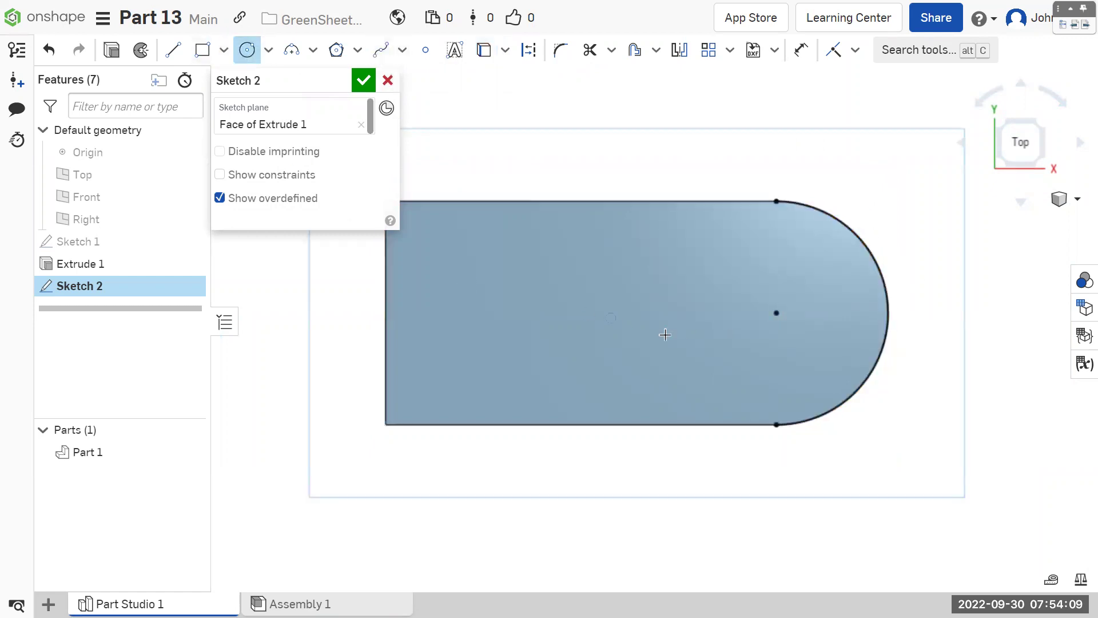
{"action": "left_click", "coordinate": [777, 313]}
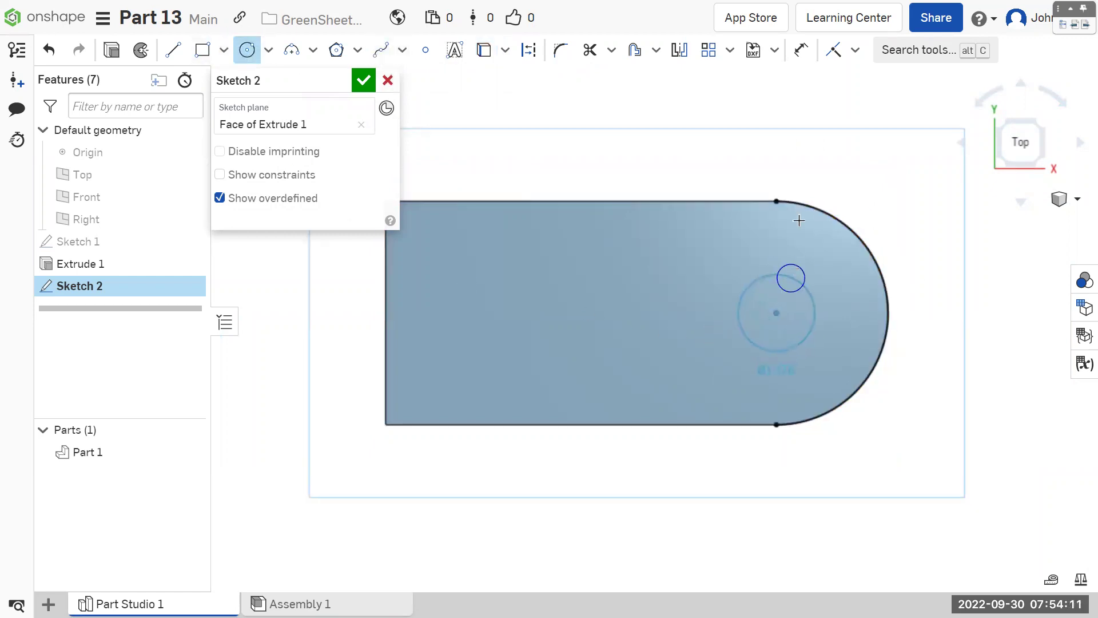
{"action": "left_click", "coordinate": [790, 276]}
Step: Dimension the circle's diameter as 2 in
{"action": "left_click", "coordinate": [795, 46]}
{"action": "left_click", "coordinate": [767, 276]}
{"action": "left_click", "coordinate": [759, 256]}
{"action": "type", "text": "2"}
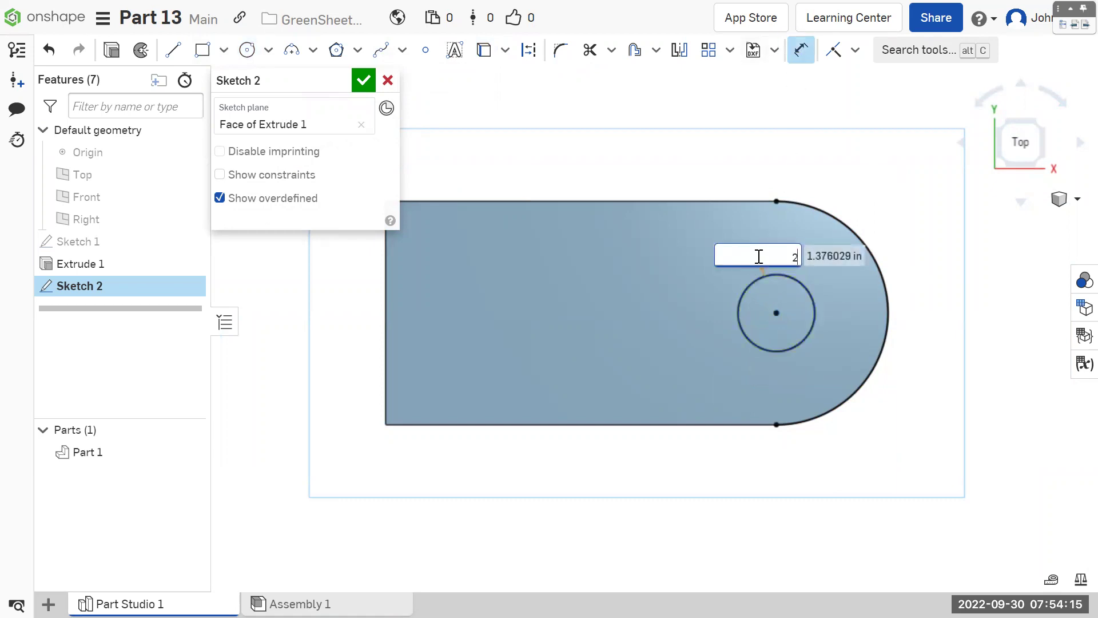
{"action": "key", "text": "Return"}
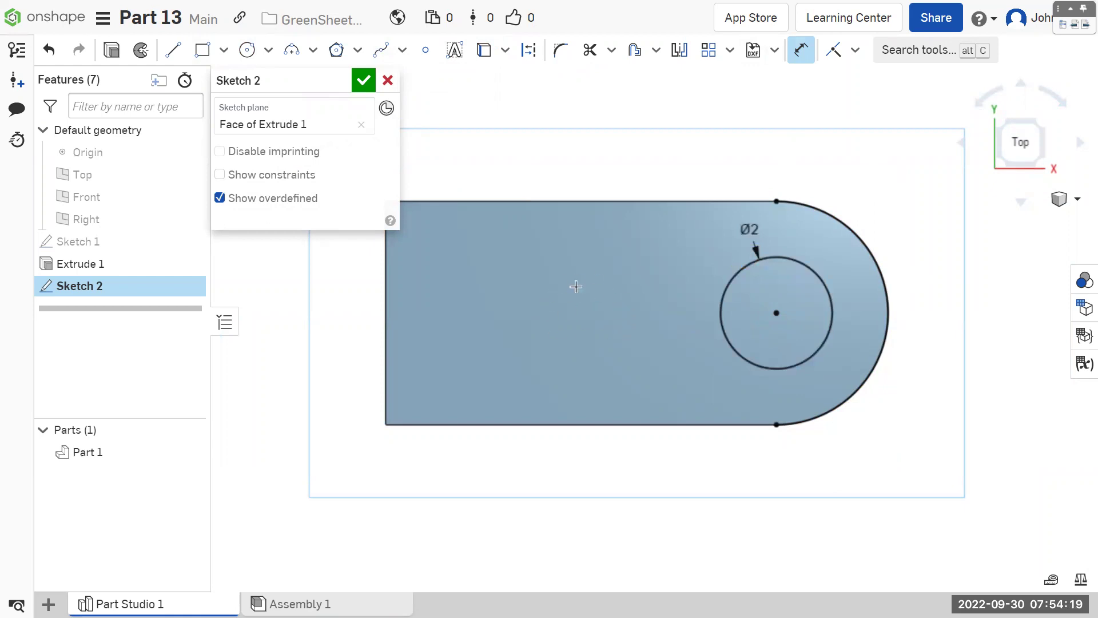
Step: Draw a horizontal line about 2.3 in long from the circle's center toward the block's square end
{"action": "left_click", "coordinate": [178, 52]}
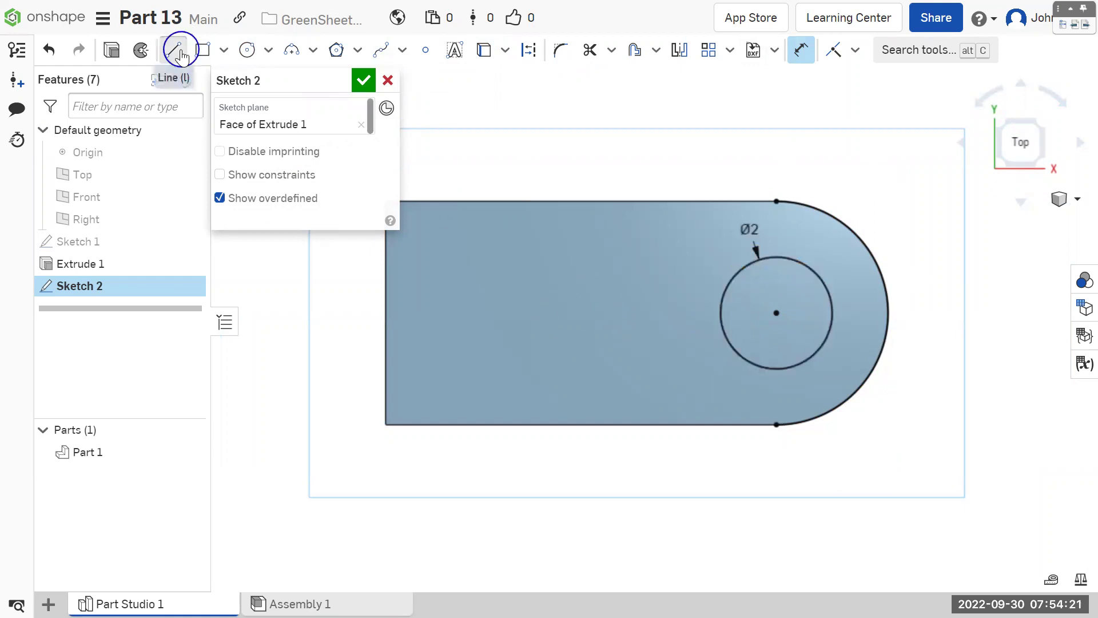
{"action": "left_click", "coordinate": [776, 313]}
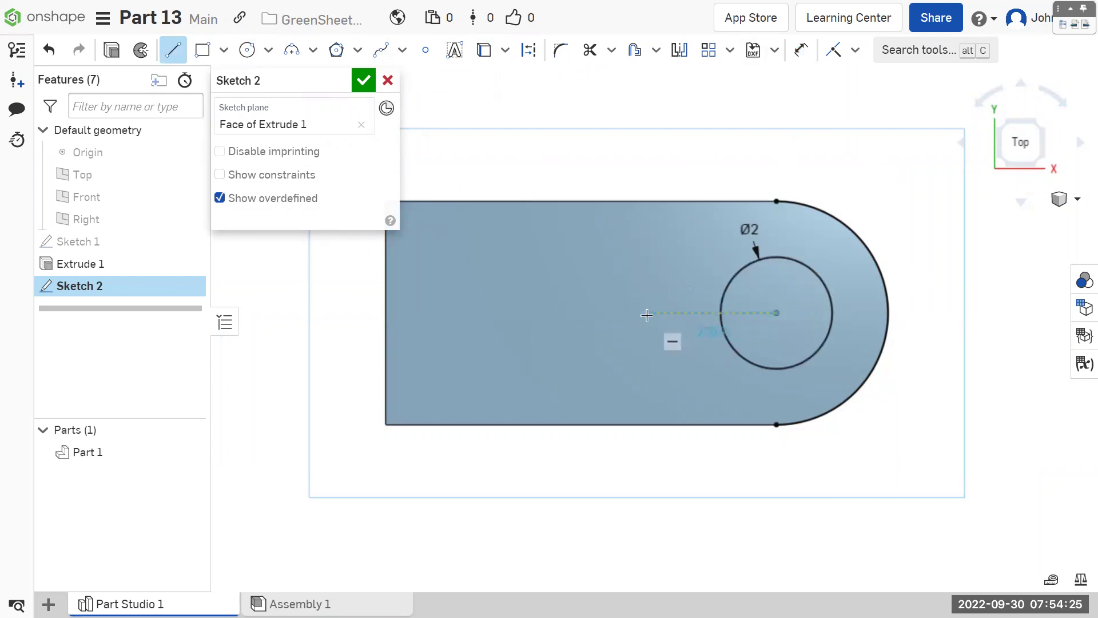
{"action": "left_click", "coordinate": [647, 313]}
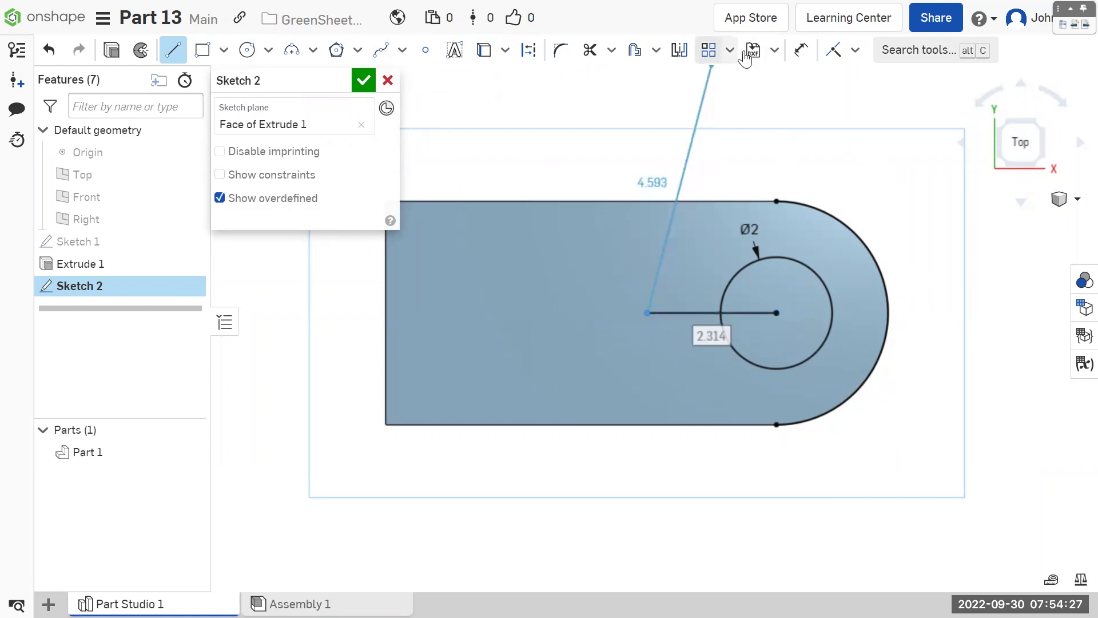
Step: Dimension the horizontal line's length as 3 in
{"action": "left_click", "coordinate": [801, 51]}
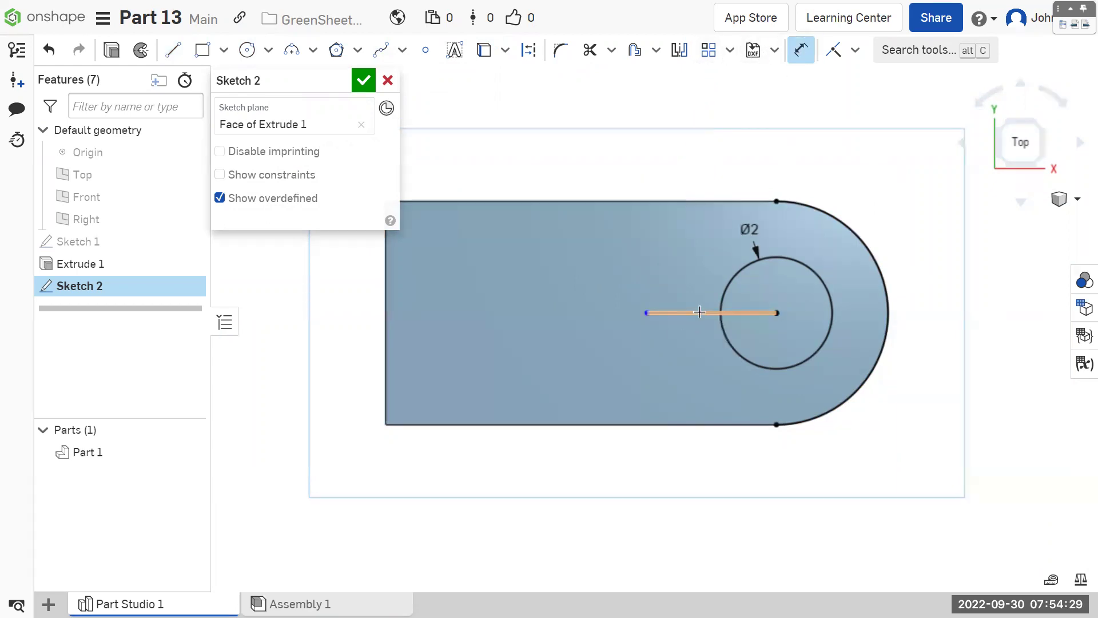
{"action": "left_click", "coordinate": [695, 313]}
{"action": "left_click", "coordinate": [702, 287]}
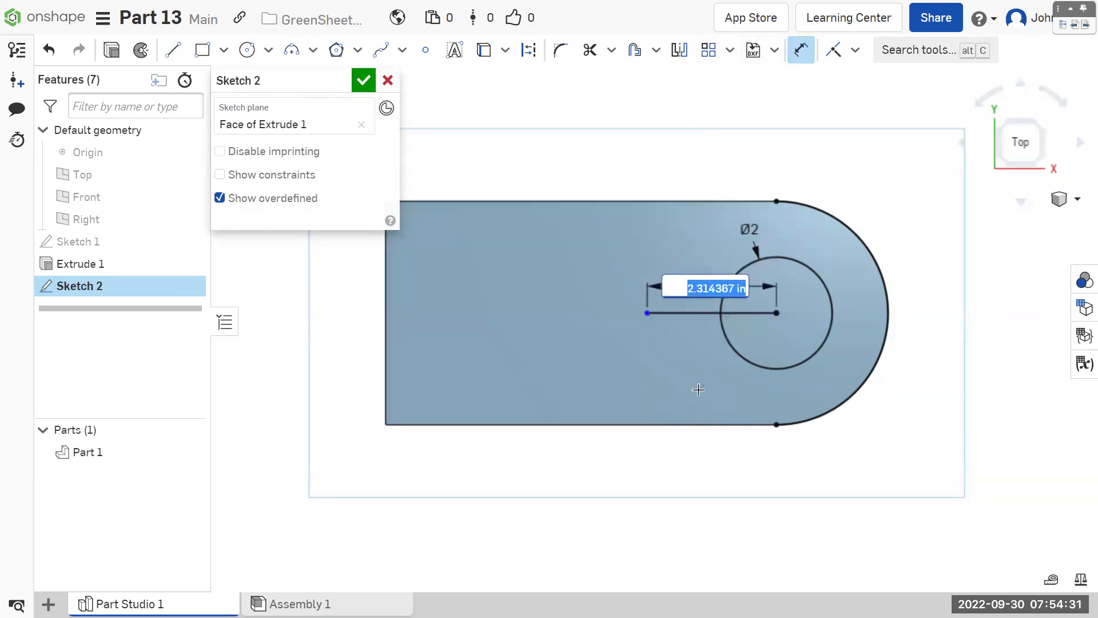
{"action": "type", "text": "3"}
{"action": "key", "text": "Return"}
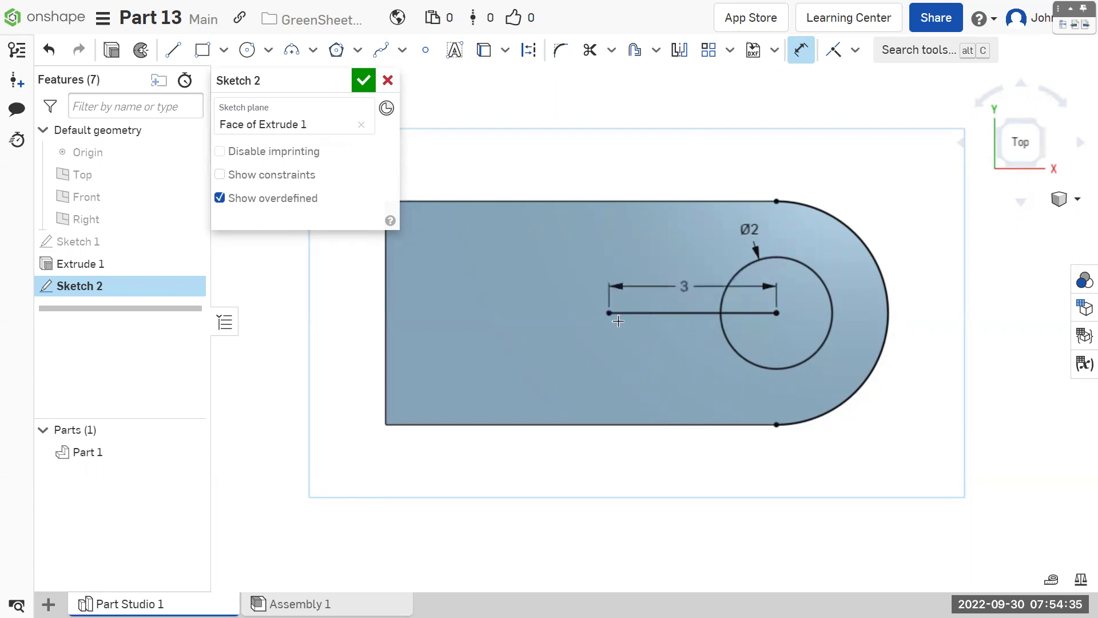
Step: Switch to the Green Sheet PDF, trace in red between figure 13's two hole centers, and clear the annotation
{"action": "key", "text": "alt+Tab"}
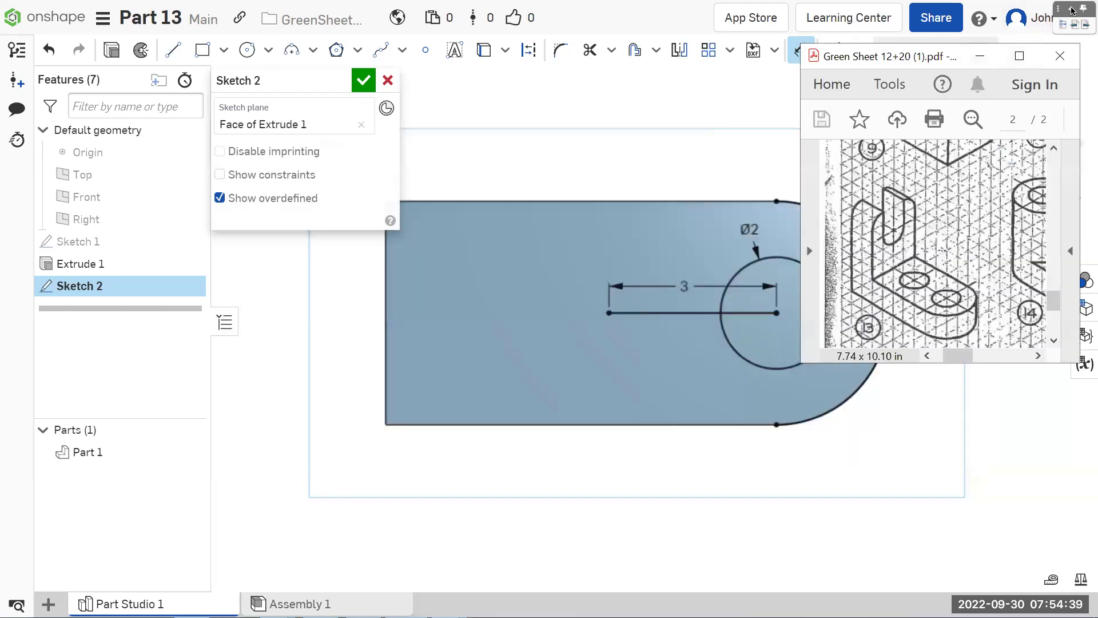
{"action": "left_click", "coordinate": [1071, 8]}
{"action": "left_click", "coordinate": [1025, 142]}
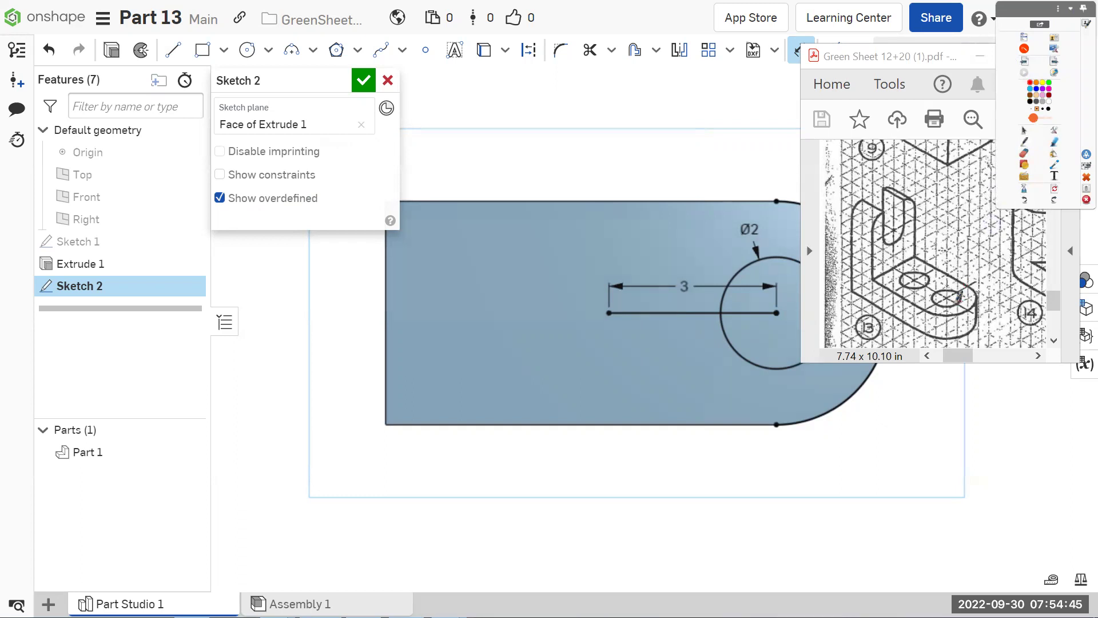
{"action": "left_click_drag", "start_coordinate": [948, 296], "coordinate": [914, 273]}
{"action": "left_click", "coordinate": [1024, 131]}
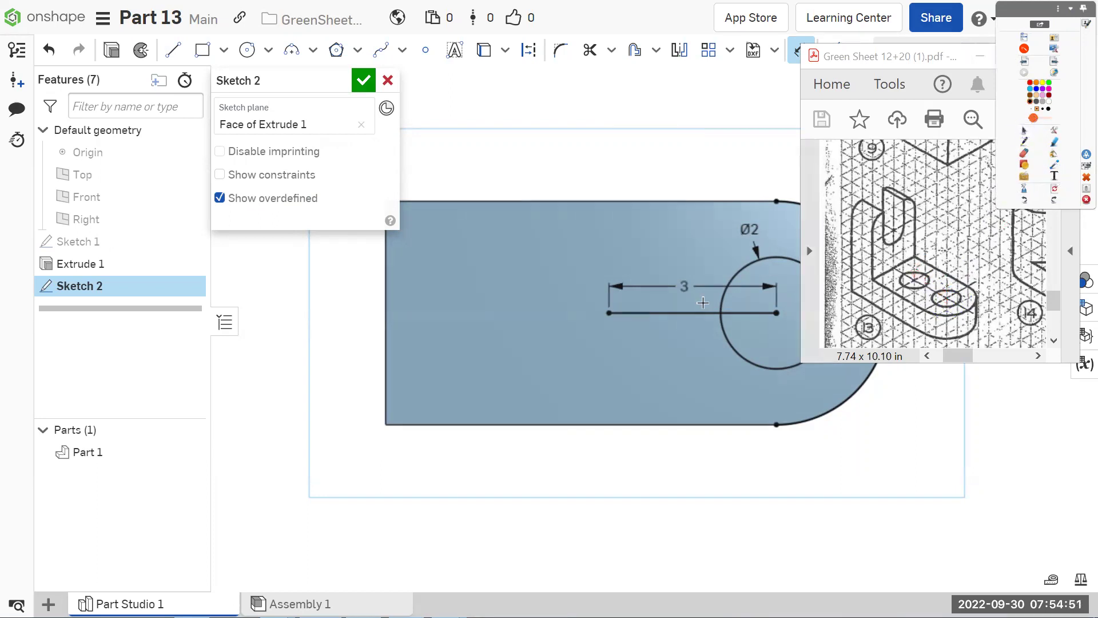
Step: Return to the Onshape sketch and draw a circle about 1.5 in in diameter centered on the horizontal line's free end
{"action": "left_click", "coordinate": [690, 156]}
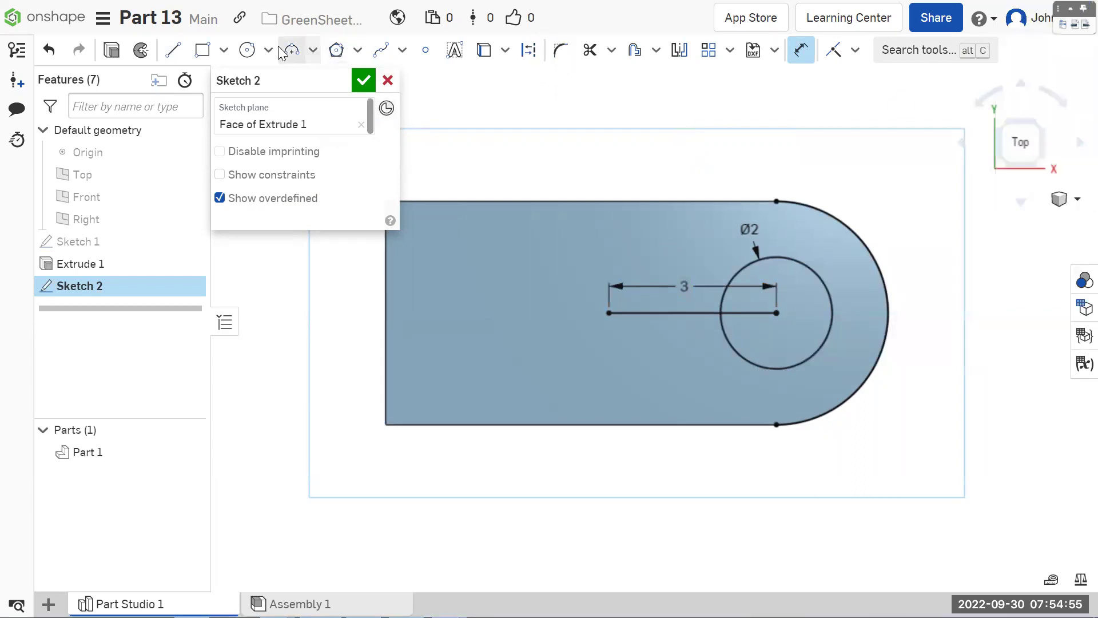
{"action": "left_click", "coordinate": [247, 50]}
{"action": "left_click", "coordinate": [609, 313]}
{"action": "left_click", "coordinate": [630, 350]}
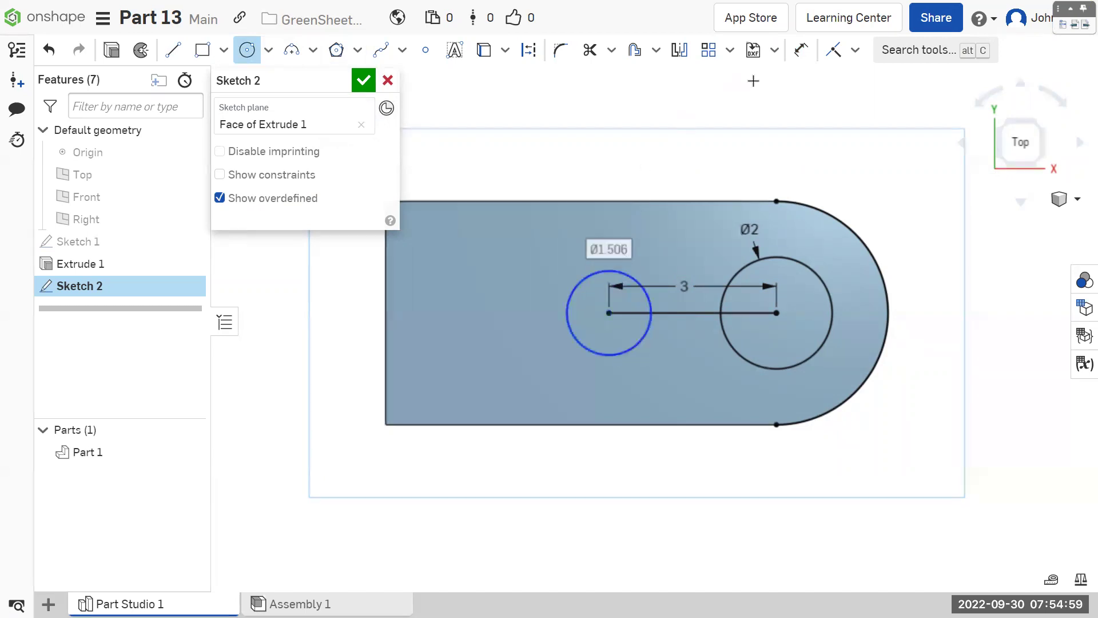
Step: Dimension the new circle's diameter as 2 in and finish the sketch
{"action": "left_click", "coordinate": [801, 49]}
{"action": "left_click", "coordinate": [581, 279]}
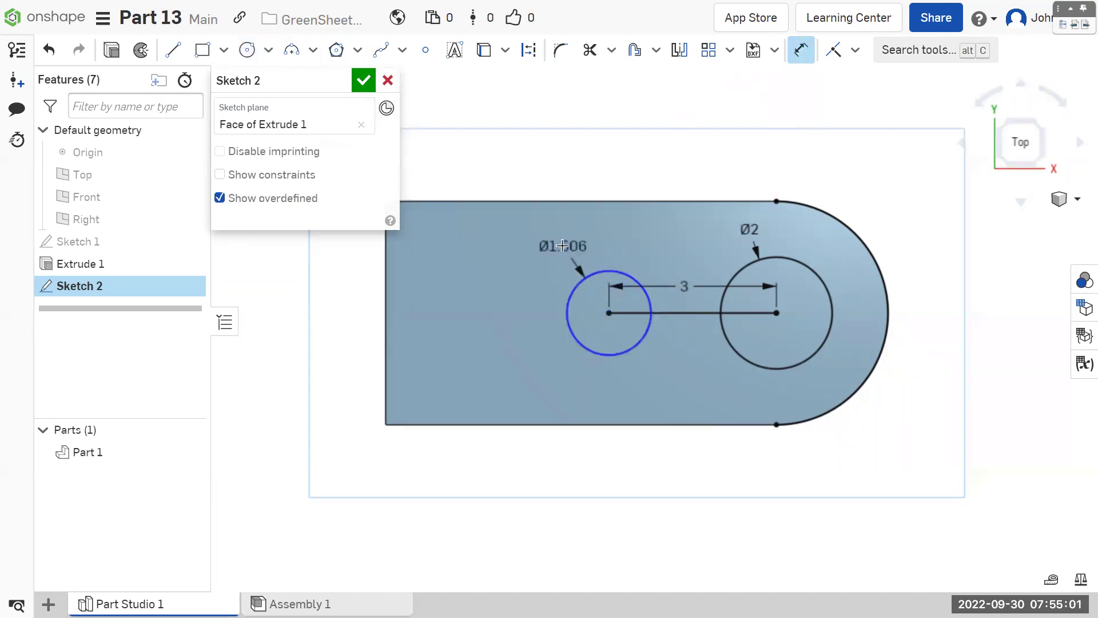
{"action": "left_click", "coordinate": [566, 244]}
{"action": "type", "text": "2"}
{"action": "key", "text": "Return"}
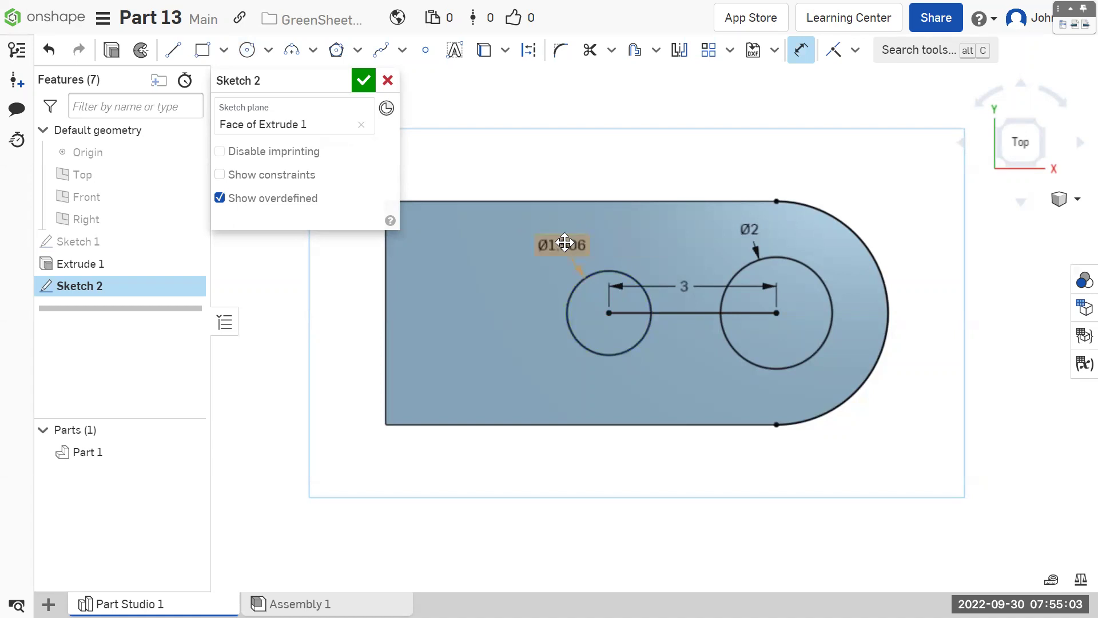
{"action": "left_click", "coordinate": [363, 81]}
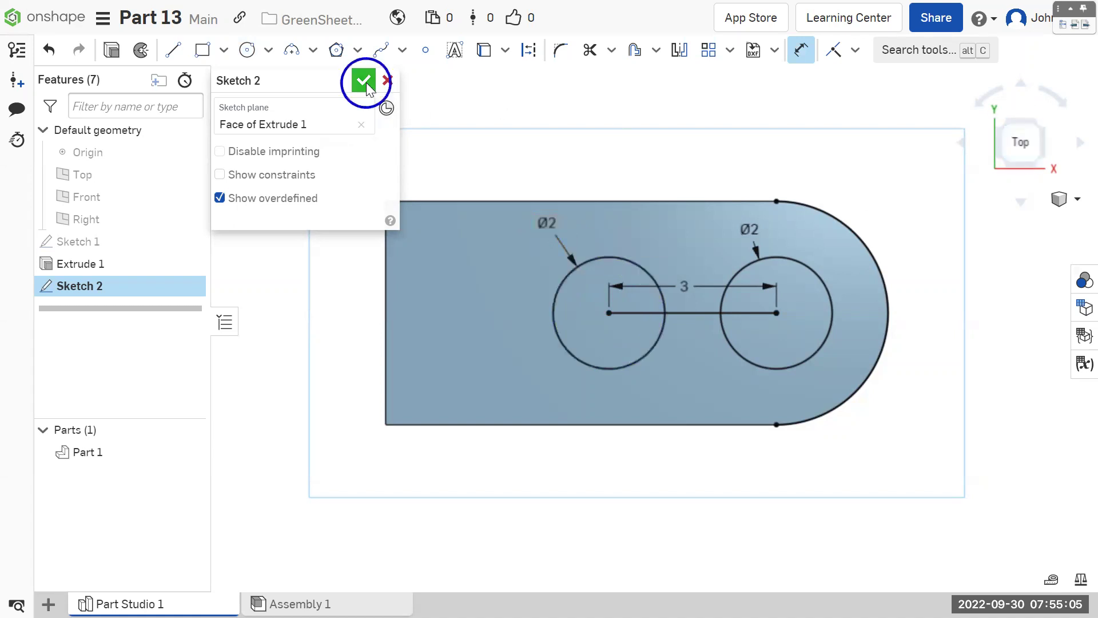
Step: Extrude both circles as a Remove cut with the Through all end type to make the two holes
{"action": "left_click", "coordinate": [1040, 157]}
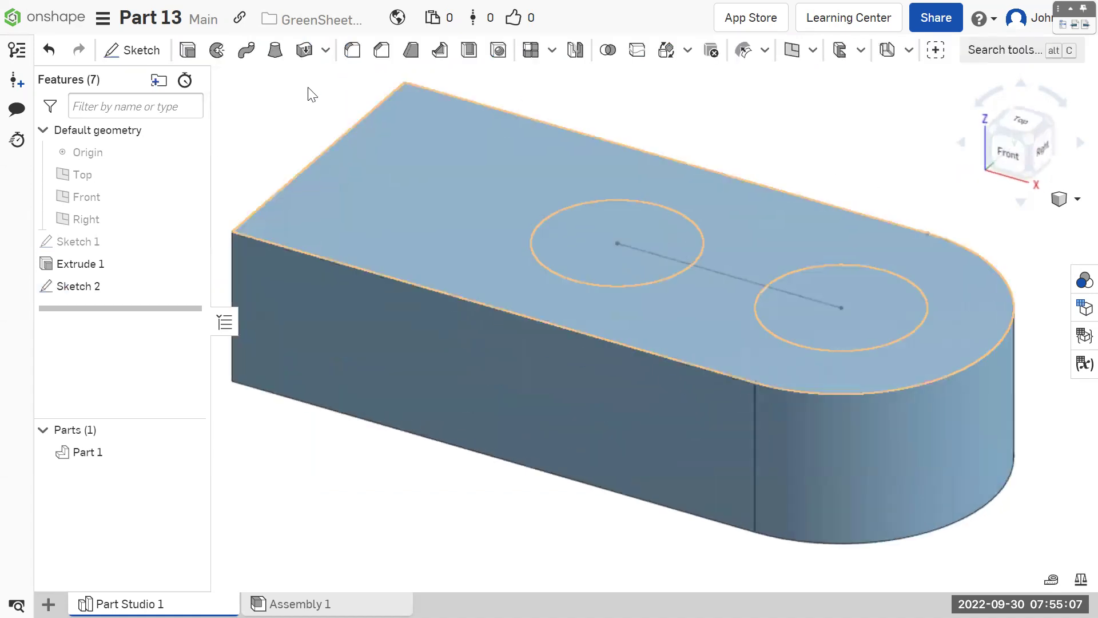
{"action": "left_click", "coordinate": [189, 50]}
{"action": "left_click", "coordinate": [662, 238]}
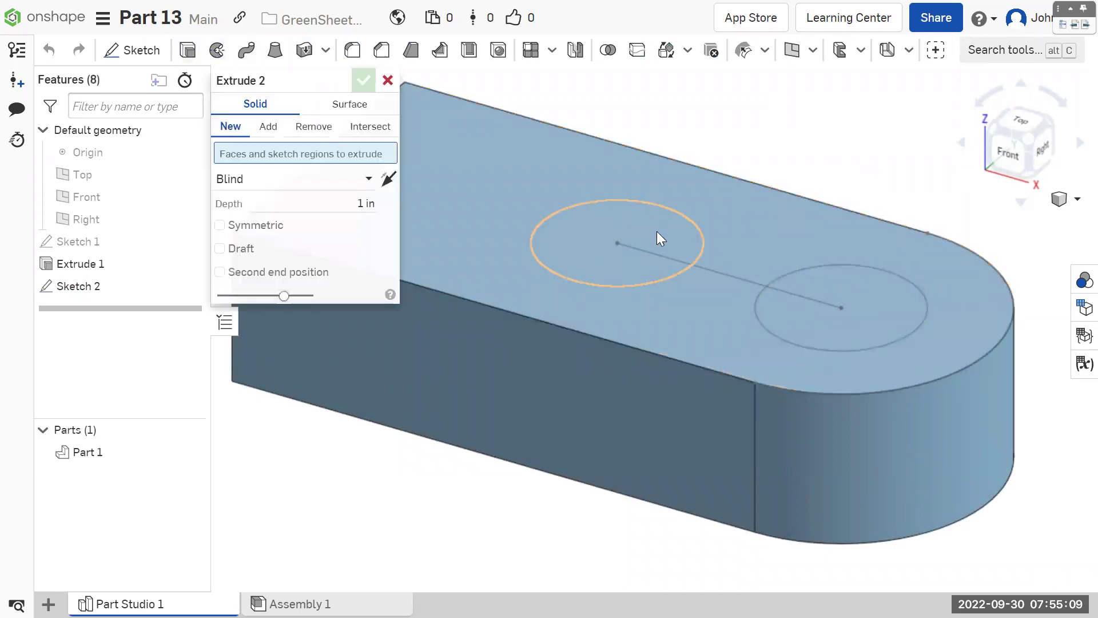
{"action": "left_click", "coordinate": [869, 307]}
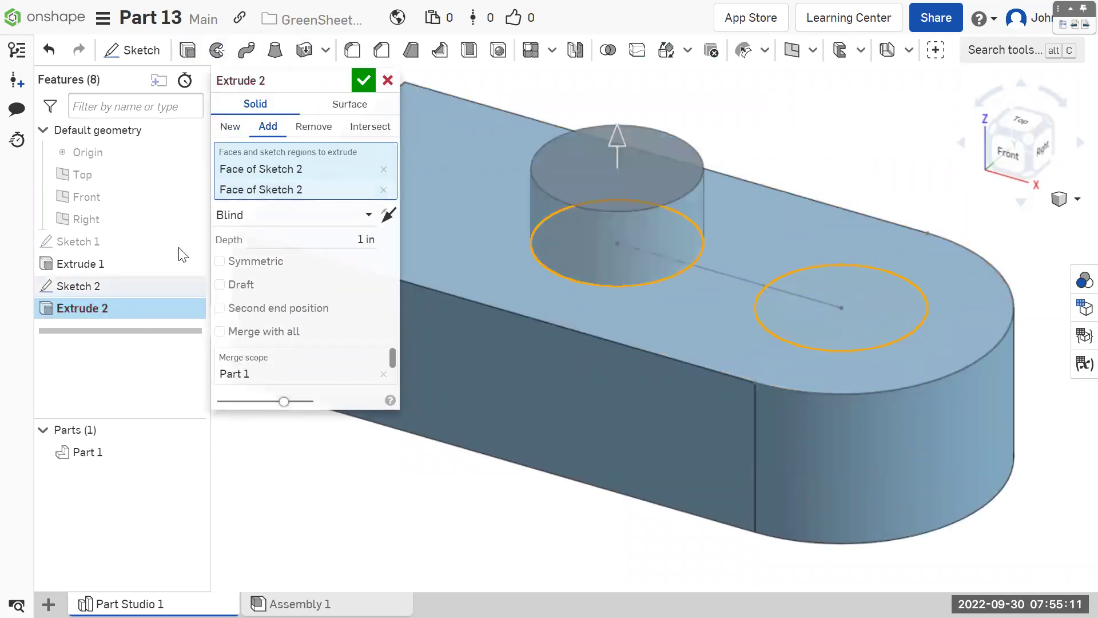
{"action": "left_click", "coordinate": [305, 130]}
{"action": "left_click", "coordinate": [286, 216]}
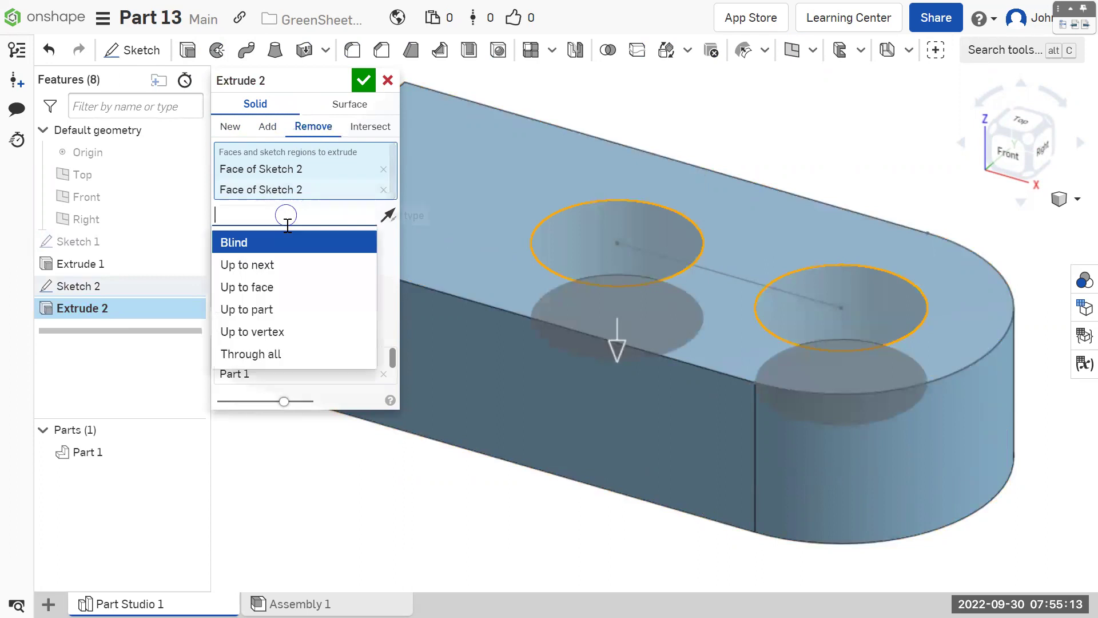
{"action": "left_click", "coordinate": [267, 359]}
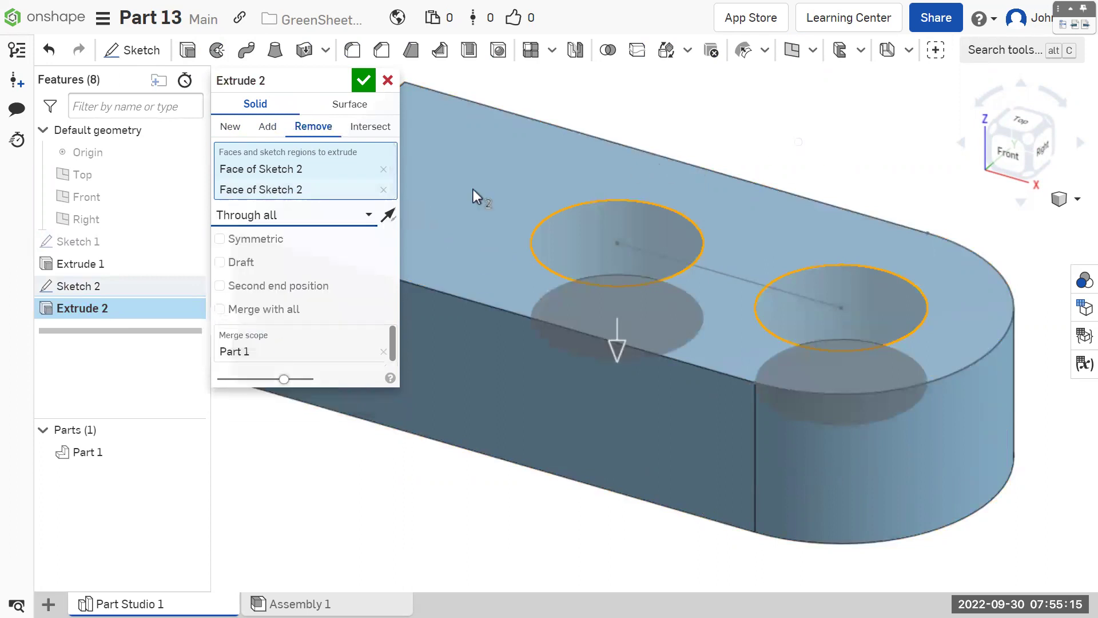
{"action": "left_click", "coordinate": [364, 80]}
{"action": "scroll", "coordinate": [872, 148], "scroll_direction": "down", "scroll_amount": 2}
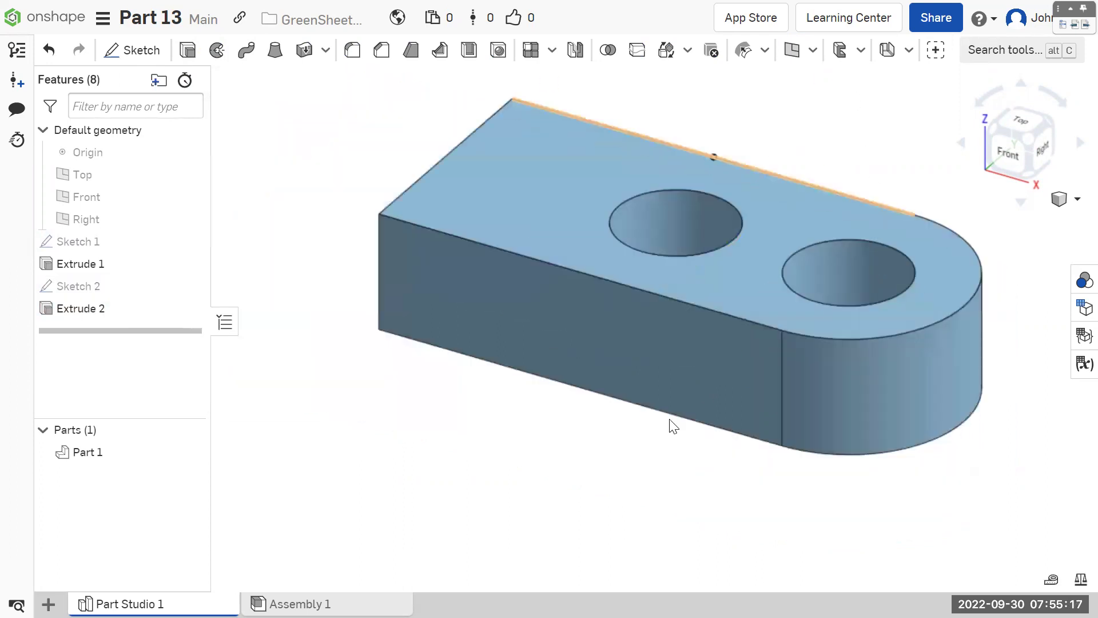
Step: Switch to the Green Sheet PDF, trace in red the footprint and height of figure 13's upright, and clear the annotations
{"action": "key", "text": "alt+Tab"}
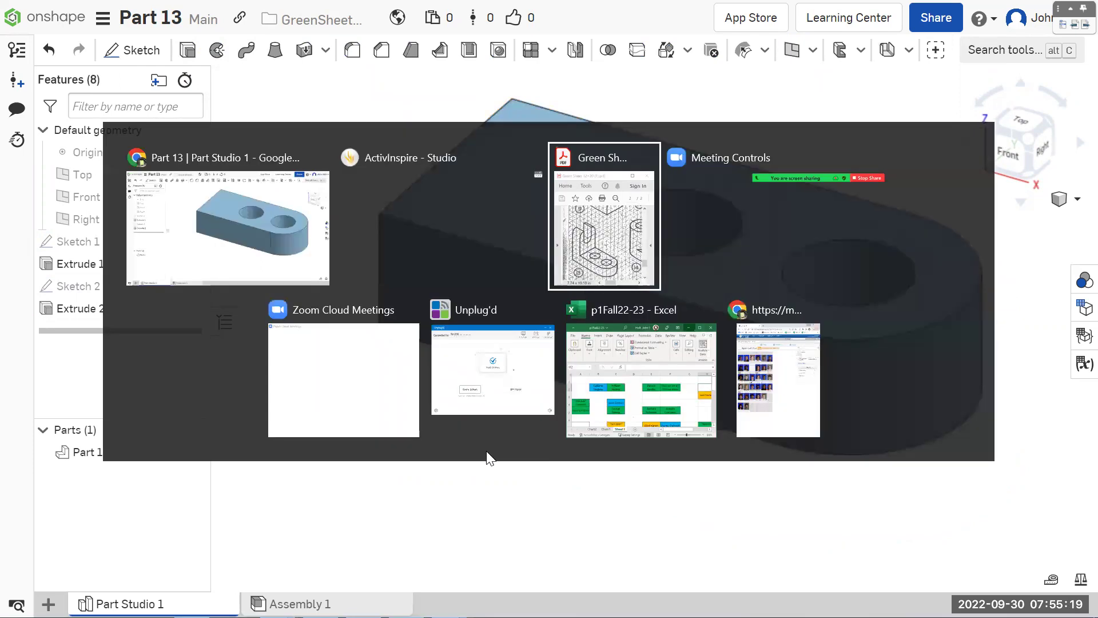
{"action": "left_click", "coordinate": [1066, 29]}
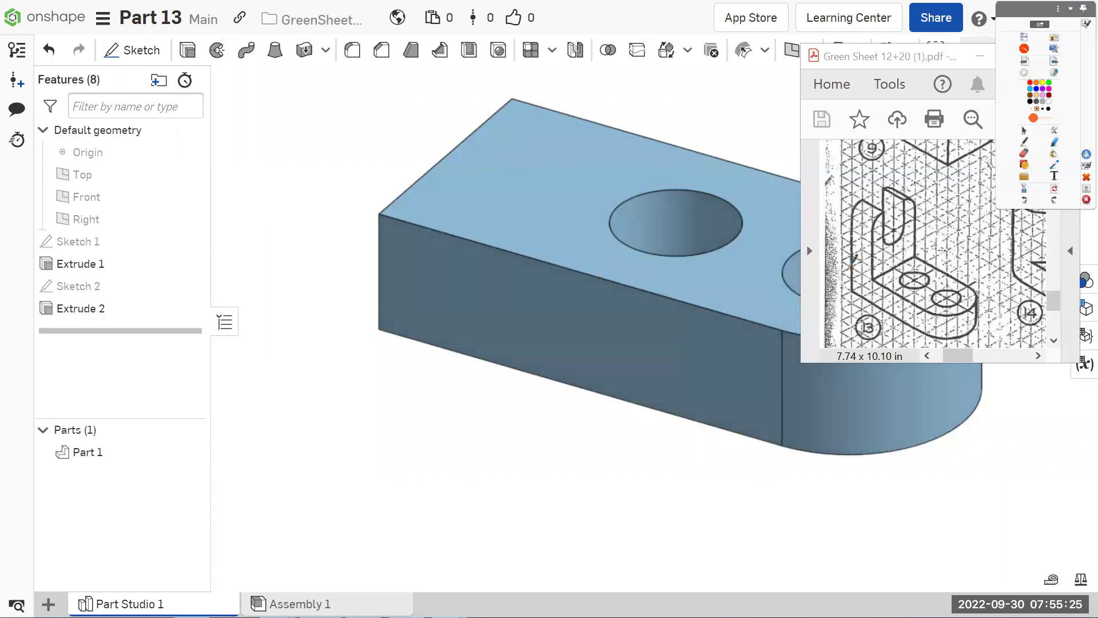
{"action": "mouse_move", "coordinate": [849, 267]}
{"action": "left_mouse_down"}
{"action": "mouse_move", "coordinate": [869, 272]}
{"action": "mouse_move", "coordinate": [923, 251]}
{"action": "mouse_move", "coordinate": [900, 237]}
{"action": "mouse_move", "coordinate": [867, 248]}
{"action": "mouse_move", "coordinate": [849, 264]}
{"action": "mouse_move", "coordinate": [871, 279]}
{"action": "left_mouse_up"}
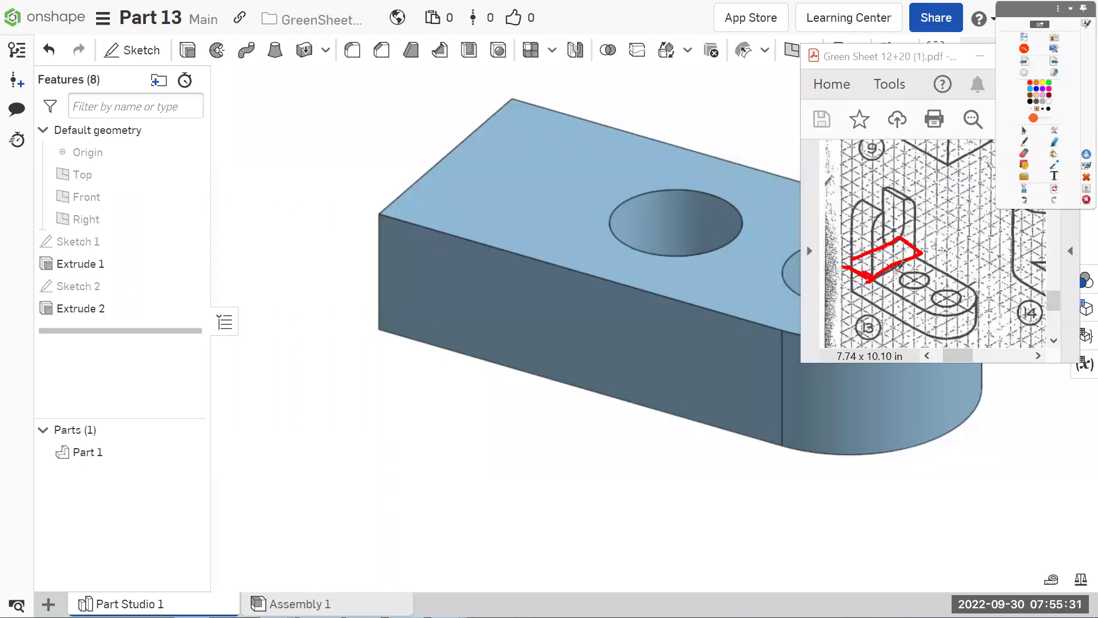
{"action": "left_click", "coordinate": [1060, 188]}
{"action": "left_click_drag", "start_coordinate": [893, 269], "coordinate": [894, 256]}
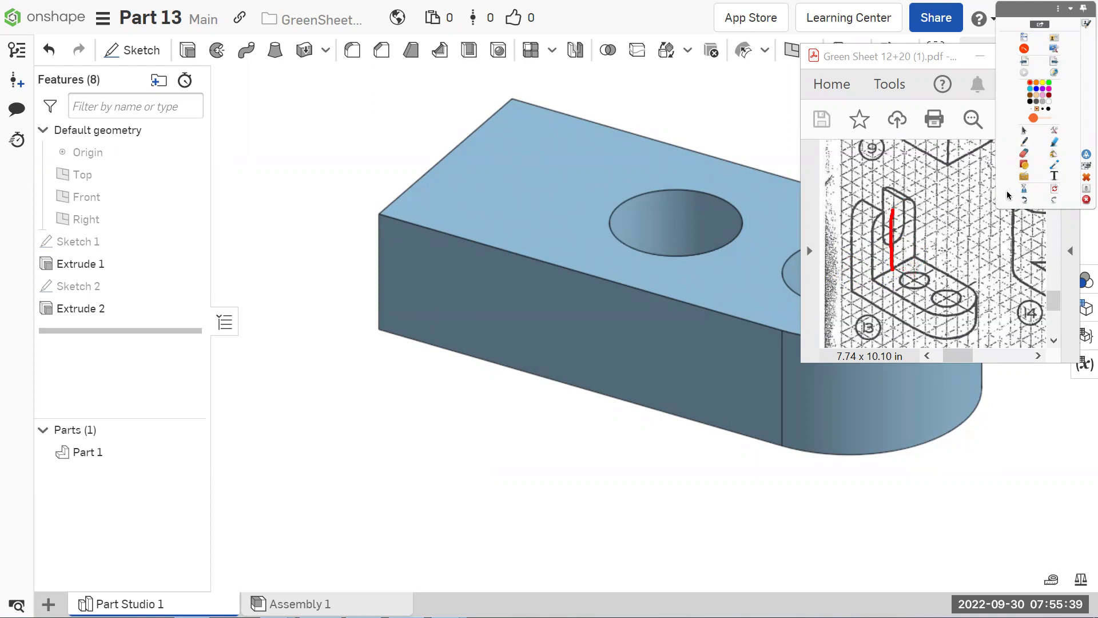
{"action": "left_click", "coordinate": [1056, 190]}
Step: Start a sketch on the block's top face in Onshape and draw a full-width rectangle about 1.8 by 4 in at its square end
{"action": "left_click", "coordinate": [302, 145]}
{"action": "left_click", "coordinate": [133, 50]}
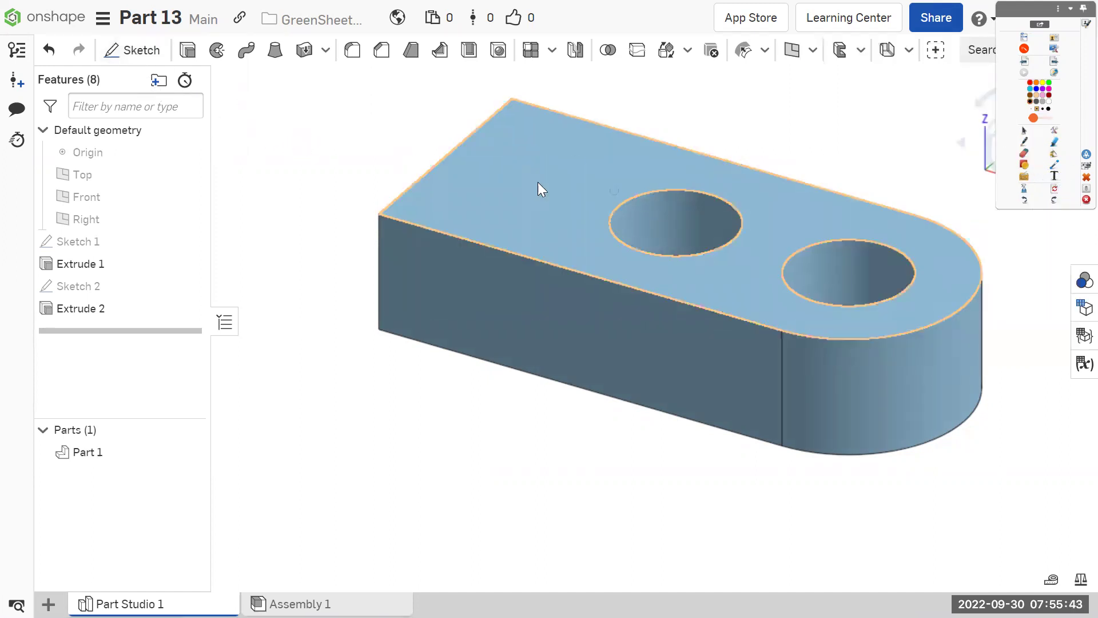
{"action": "left_click", "coordinate": [545, 238]}
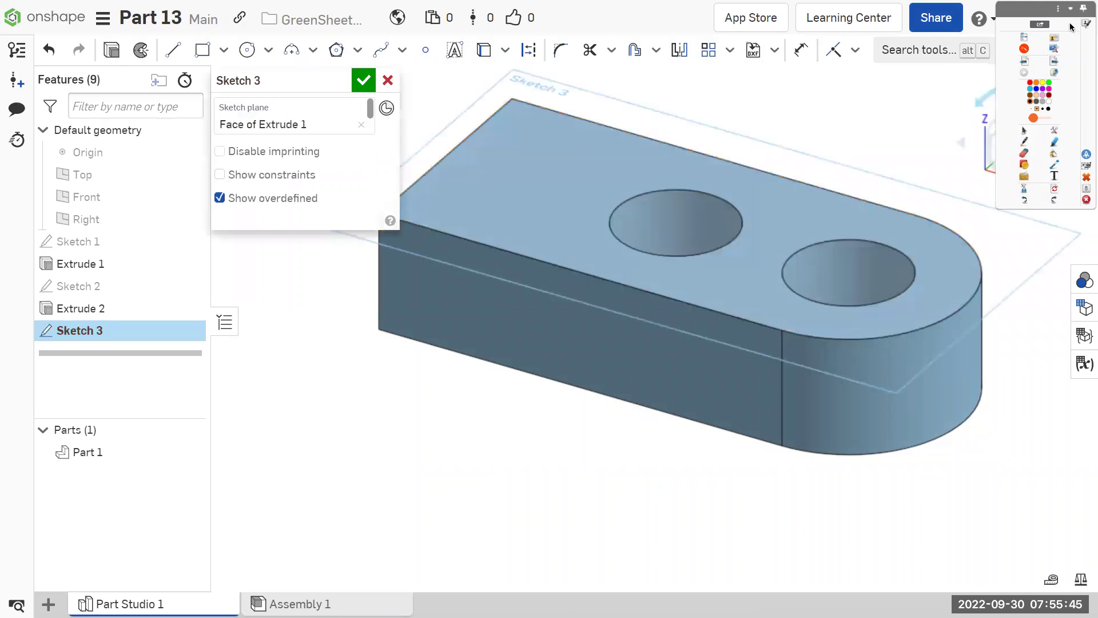
{"action": "key", "text": "n"}
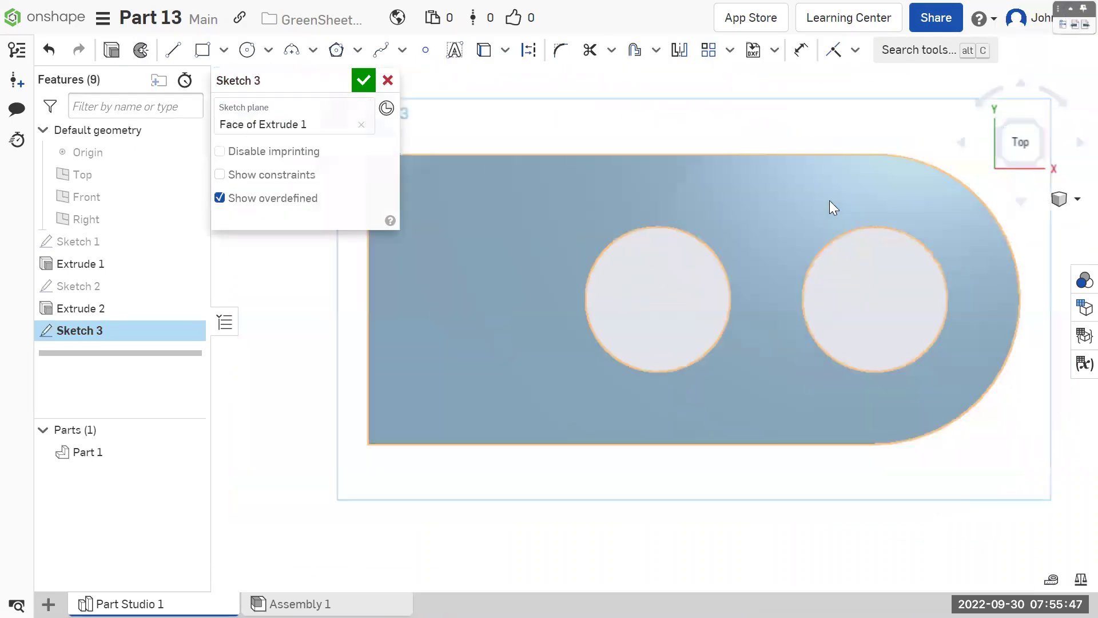
{"action": "left_click", "coordinate": [202, 50]}
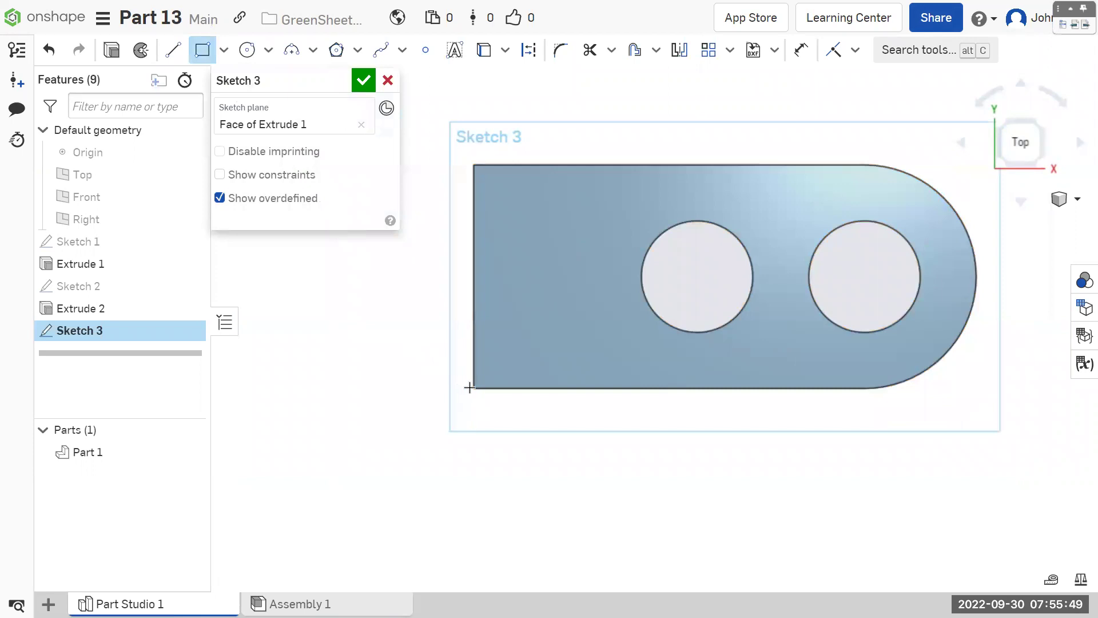
{"action": "left_click", "coordinate": [473, 388]}
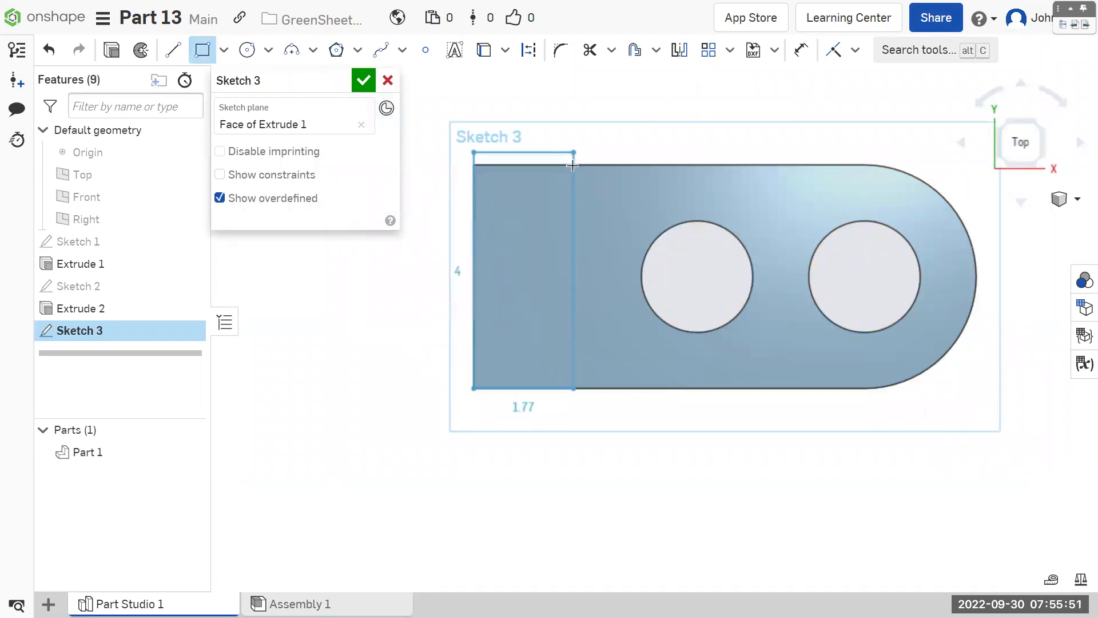
{"action": "left_click", "coordinate": [576, 165]}
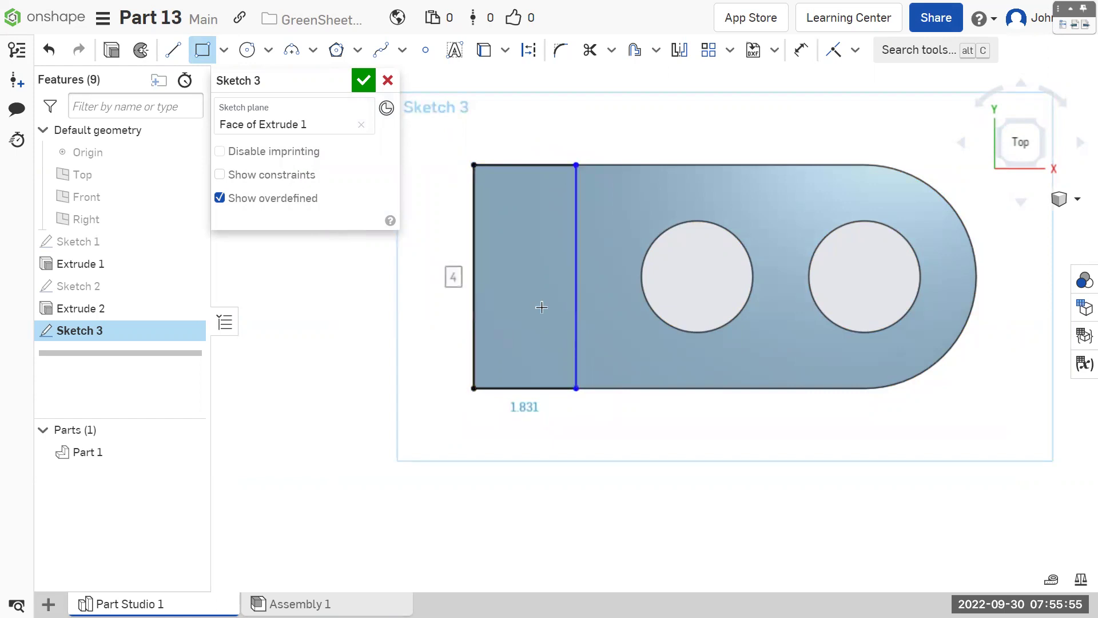
{"action": "key", "text": "Escape"}
Step: Nudge the rectangle's inner edge toward the square end, then dimension the rectangle's width as 2 in and finish the sketch
{"action": "mouse_move", "coordinate": [575, 281]}
{"action": "left_mouse_down"}
{"action": "mouse_move", "coordinate": [484, 286]}
{"action": "mouse_move", "coordinate": [567, 286]}
{"action": "left_mouse_up"}
{"action": "left_click", "coordinate": [796, 53]}
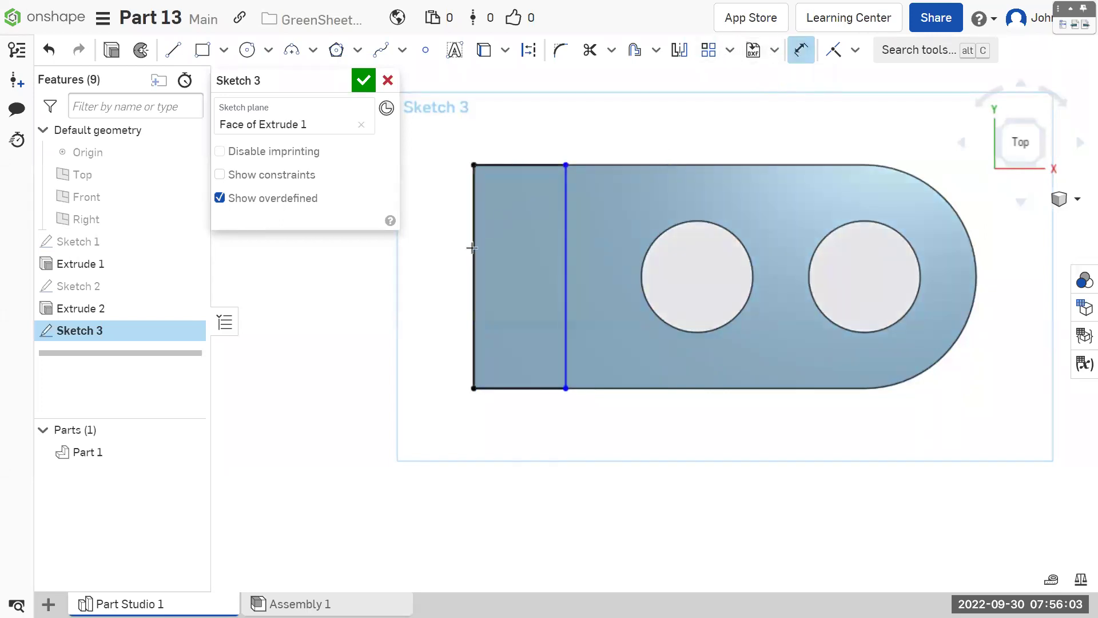
{"action": "left_click", "coordinate": [560, 245]}
{"action": "left_click", "coordinate": [536, 270]}
{"action": "type", "text": "2"}
{"action": "key", "text": "Return"}
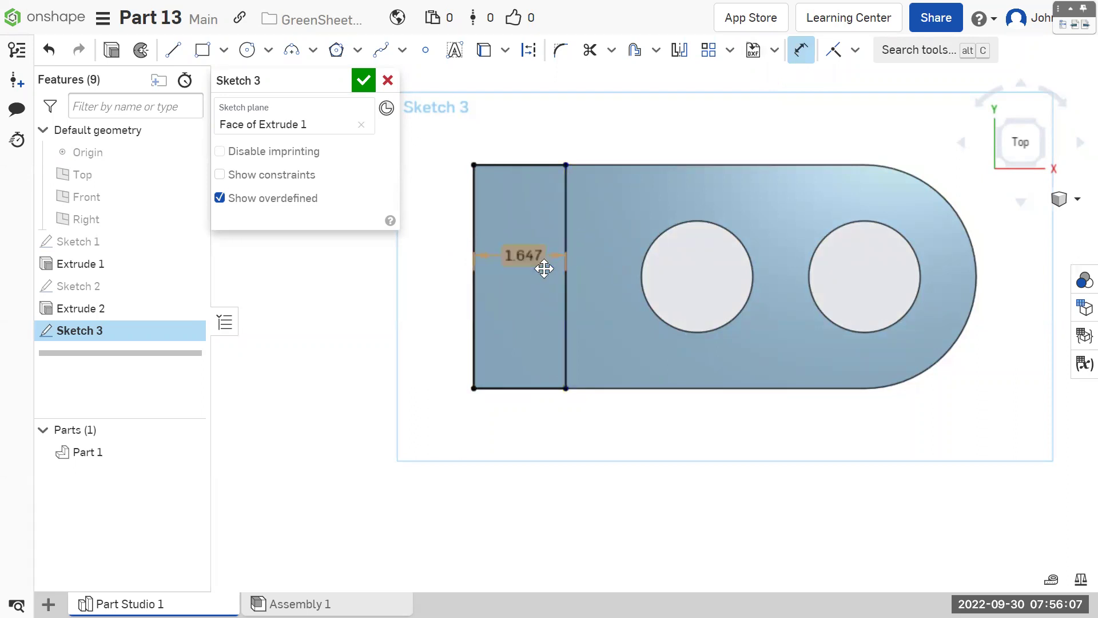
{"action": "left_click", "coordinate": [363, 80]}
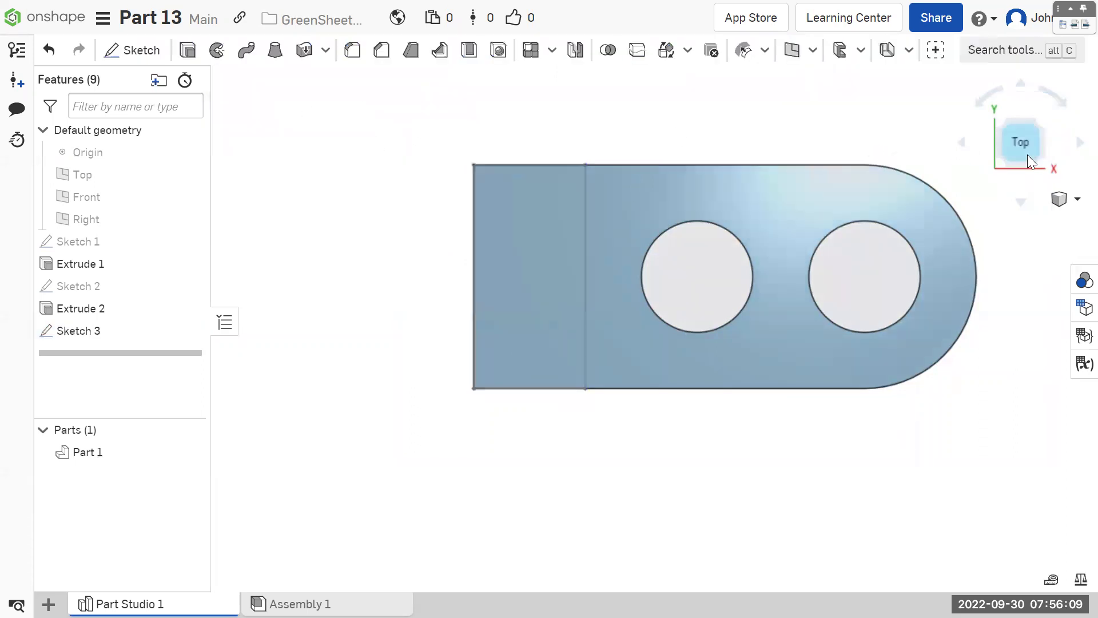
Step: Extrude the rectangle upward 5 in as an Add to Part 1 to form the upright
{"action": "key", "text": "shift+7"}
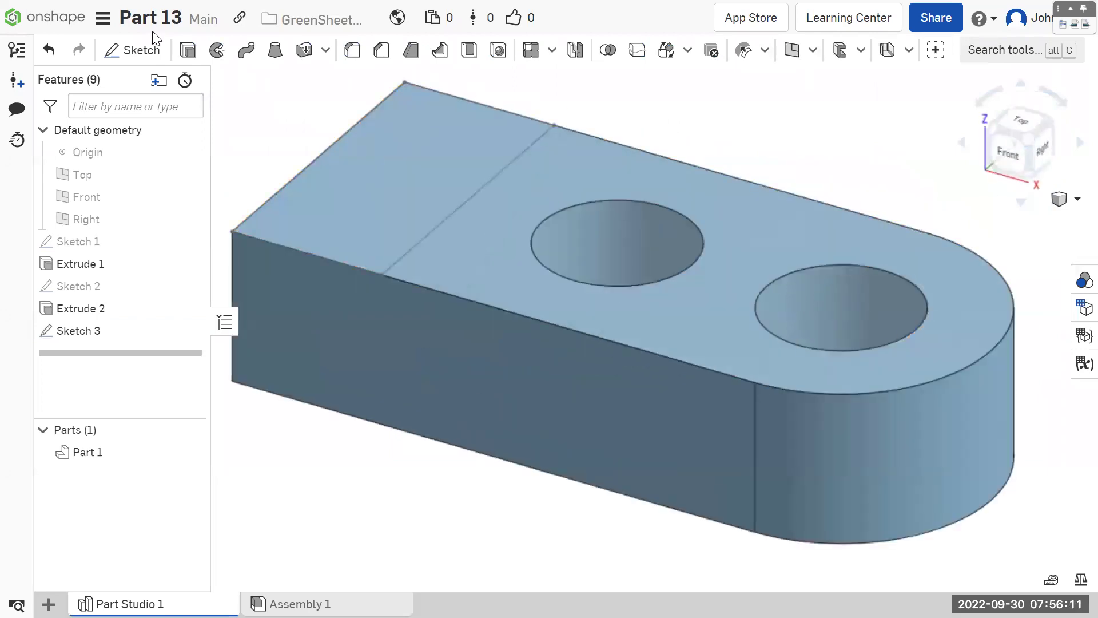
{"action": "left_click", "coordinate": [871, 347]}
{"action": "key", "text": "Escape"}
{"action": "left_click", "coordinate": [187, 50]}
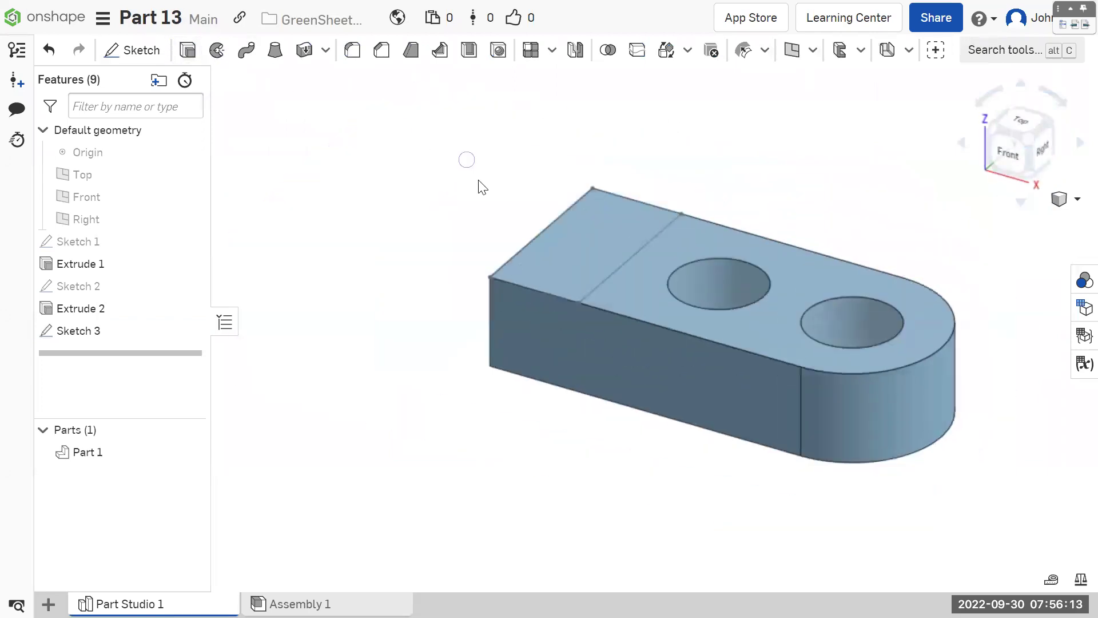
{"action": "left_click", "coordinate": [561, 236]}
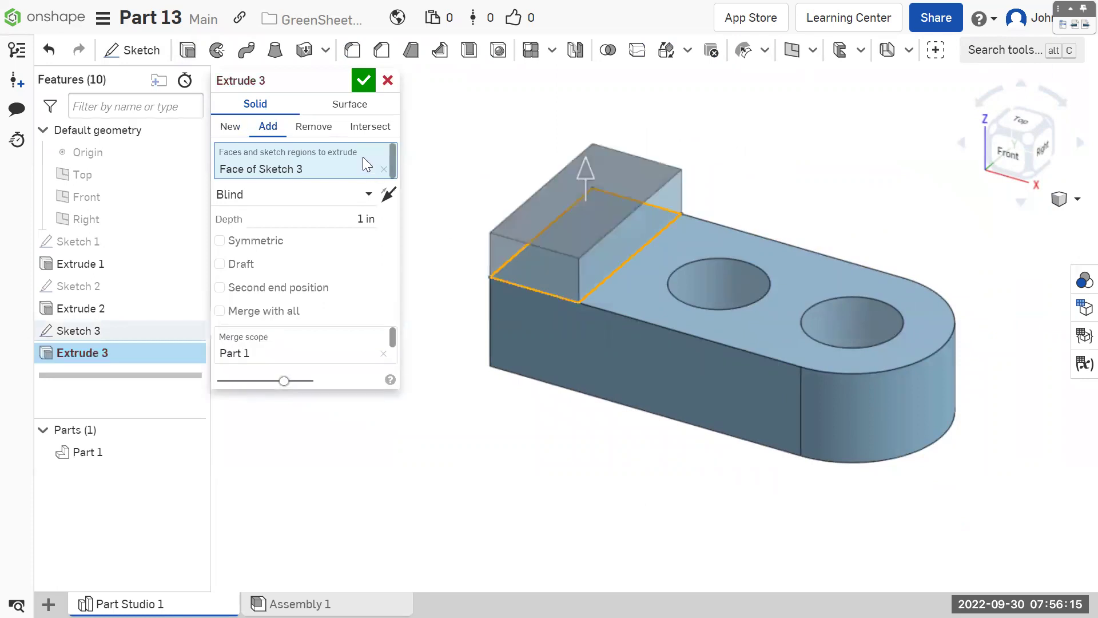
{"action": "left_click", "coordinate": [356, 219]}
{"action": "type", "text": "5"}
{"action": "key", "text": "Return"}
{"action": "left_click", "coordinate": [364, 81]}
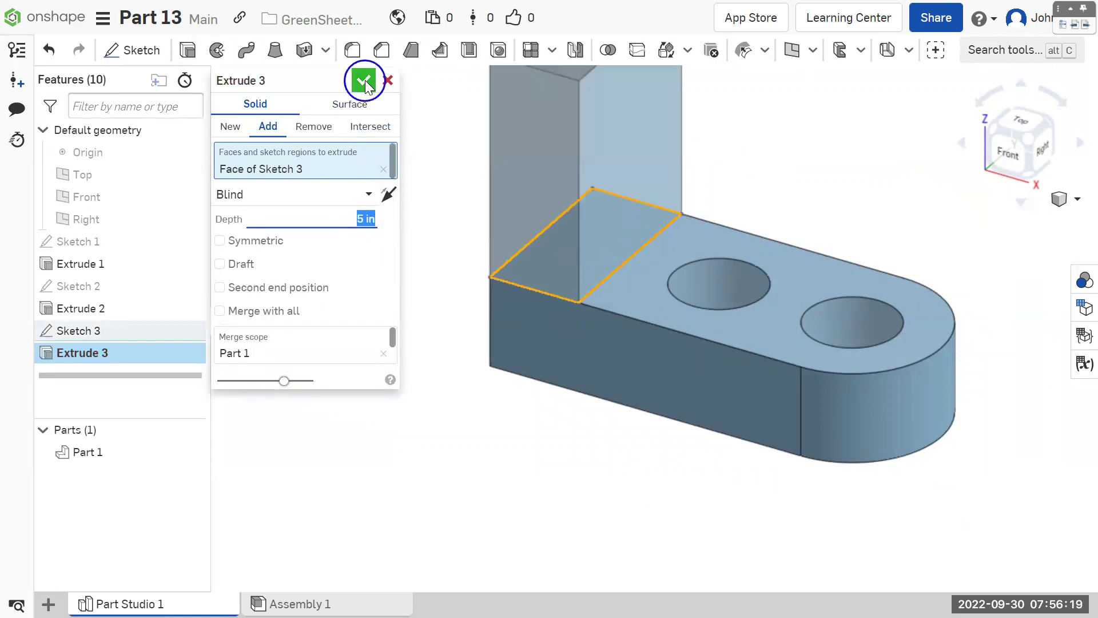
{"action": "key", "text": "f"}
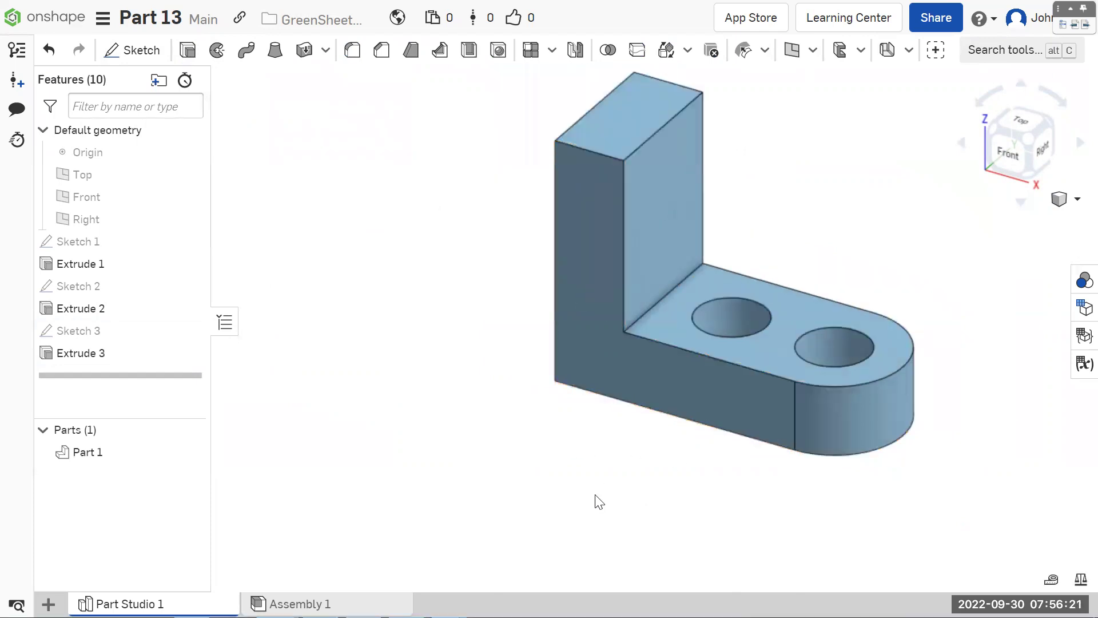
Step: Switch to the Green Sheet PDF, trace in red the U-shaped slot in figure 13's upright, and clear the annotation
{"action": "key", "text": "alt+Tab"}
{"action": "key", "text": "alt+Tab"}
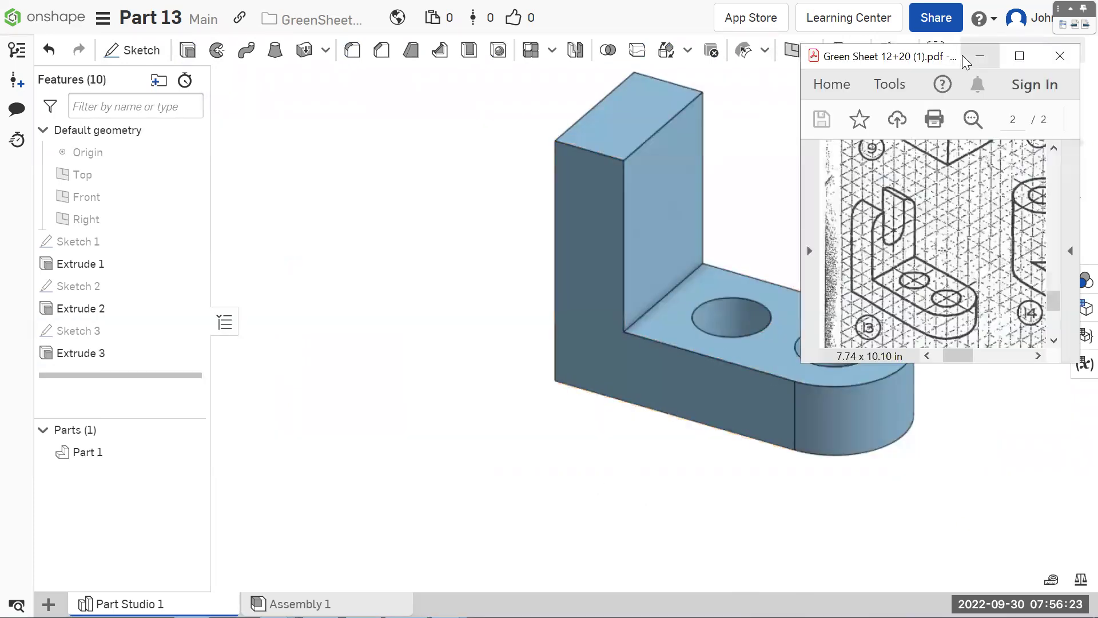
{"action": "left_click", "coordinate": [1072, 12]}
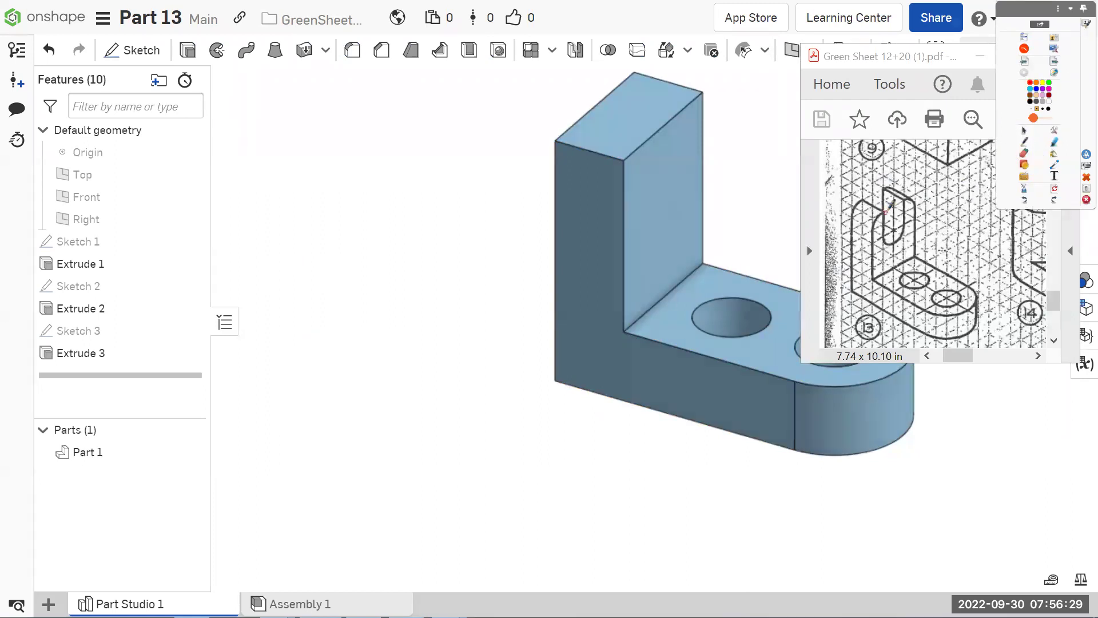
{"action": "mouse_move", "coordinate": [885, 213]}
{"action": "left_mouse_down"}
{"action": "mouse_move", "coordinate": [897, 243]}
{"action": "mouse_move", "coordinate": [908, 198]}
{"action": "left_mouse_up"}
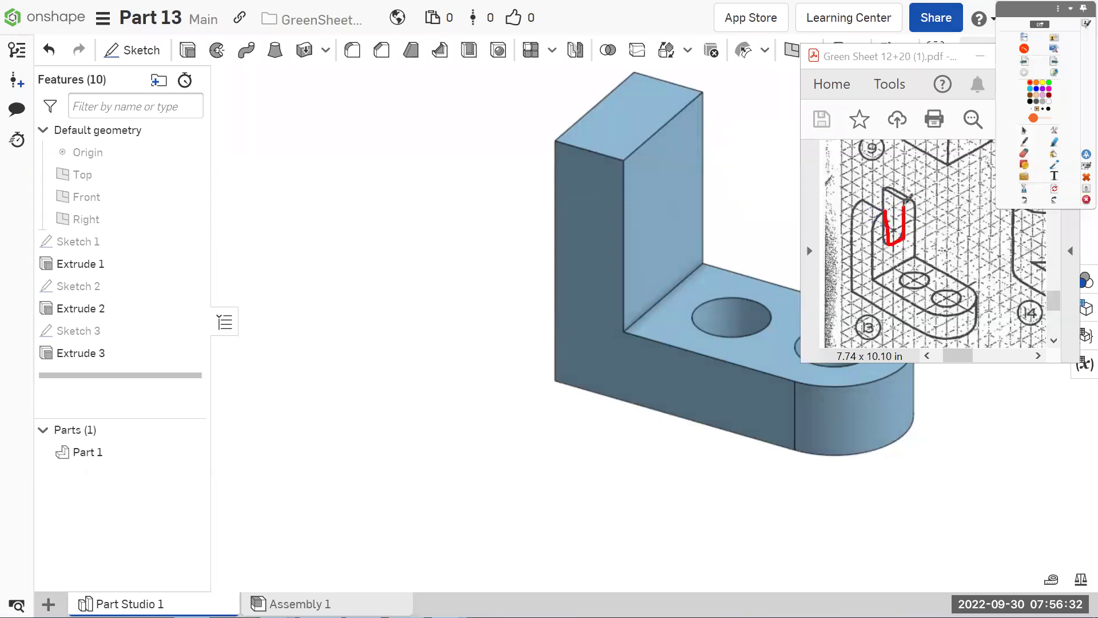
{"action": "left_click", "coordinate": [1056, 191]}
Step: Mark the slot's sides and round end in red on the model's upright, and trace the slot's width and depth in figure 13
{"action": "left_click_drag", "start_coordinate": [647, 145], "coordinate": [650, 162]}
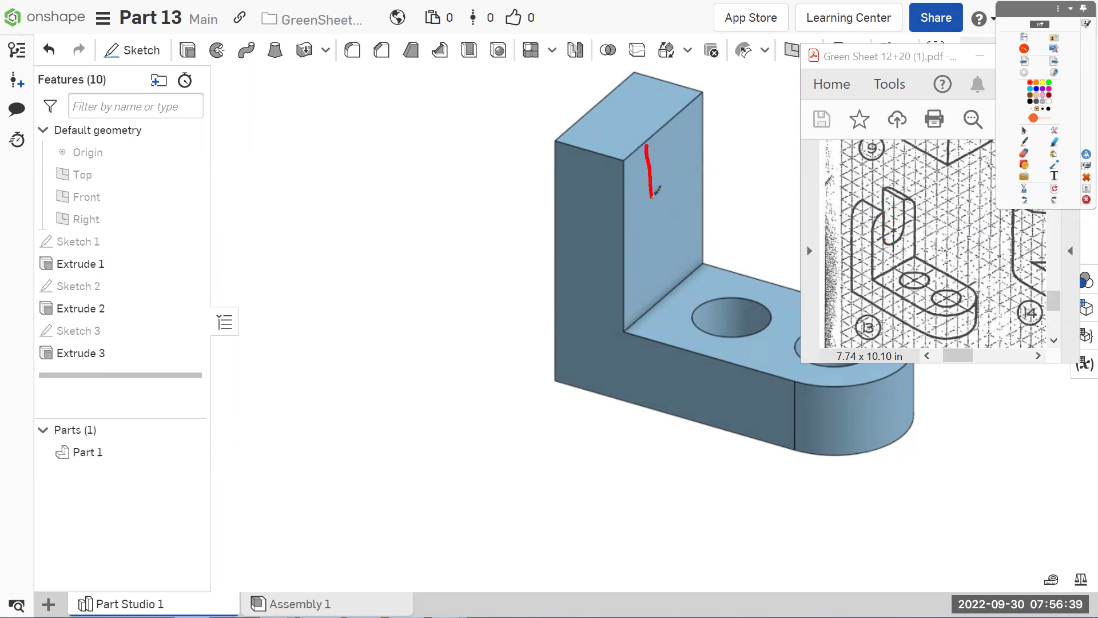
{"action": "mouse_move", "coordinate": [653, 192]}
{"action": "left_mouse_down"}
{"action": "mouse_move", "coordinate": [669, 210]}
{"action": "mouse_move", "coordinate": [687, 198]}
{"action": "mouse_move", "coordinate": [689, 174]}
{"action": "left_mouse_up"}
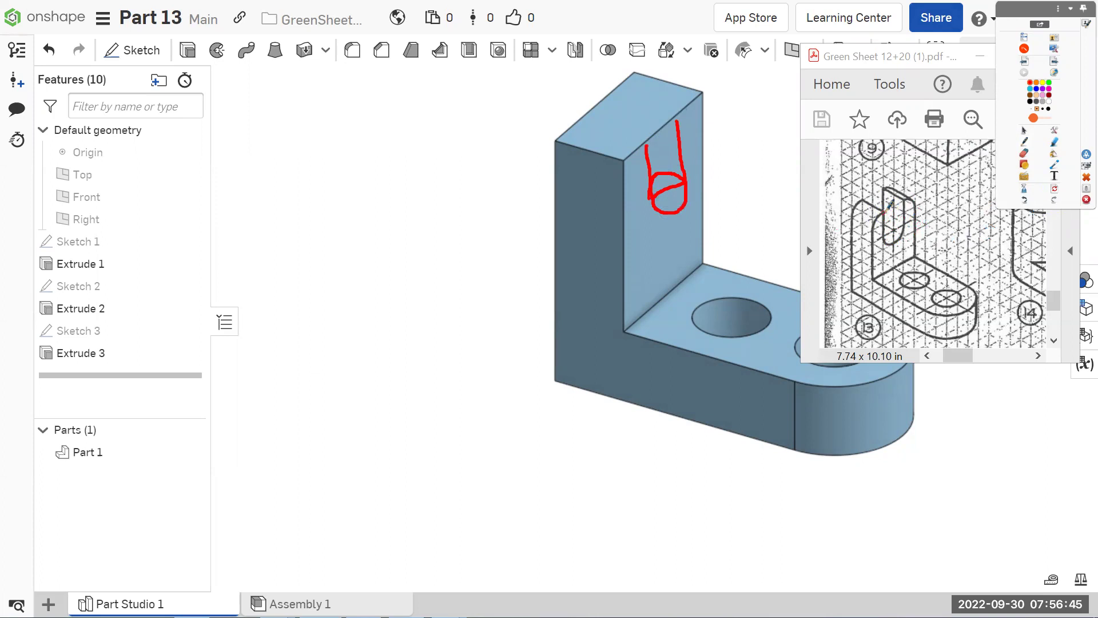
{"action": "mouse_move", "coordinate": [885, 211]}
{"action": "left_mouse_down"}
{"action": "mouse_move", "coordinate": [904, 222]}
{"action": "mouse_move", "coordinate": [885, 210]}
{"action": "left_mouse_up"}
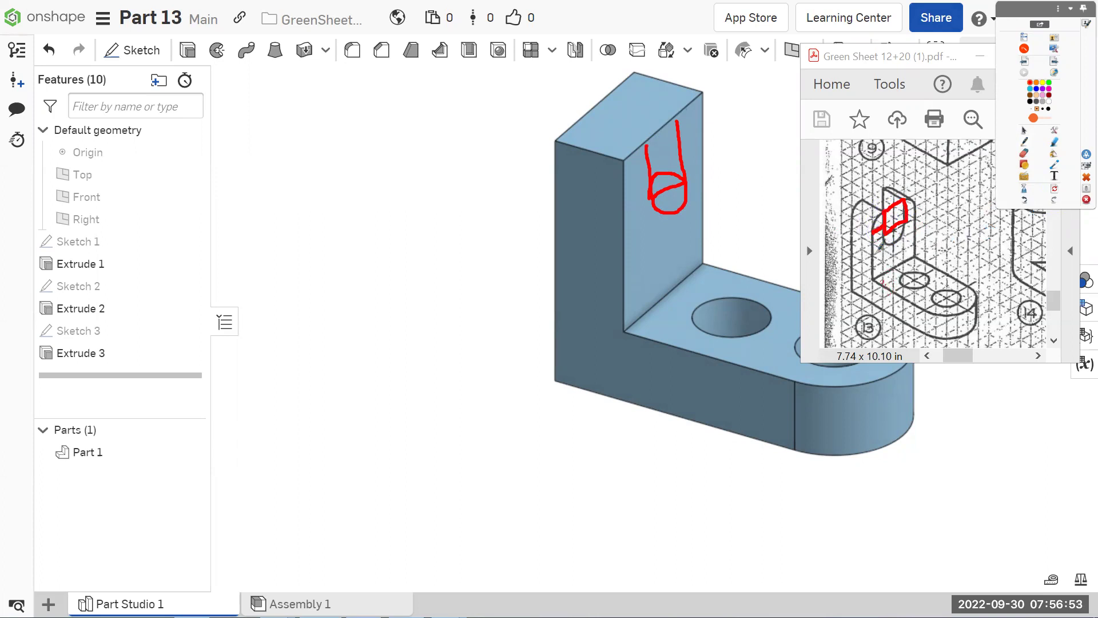
Step: Finish tracing the slot in figure 13, clear all red annotations, and return to the Part 13 model
{"action": "left_click_drag", "start_coordinate": [889, 228], "coordinate": [891, 230]}
{"action": "left_click_drag", "start_coordinate": [906, 212], "coordinate": [888, 217]}
{"action": "left_click", "coordinate": [1056, 189]}
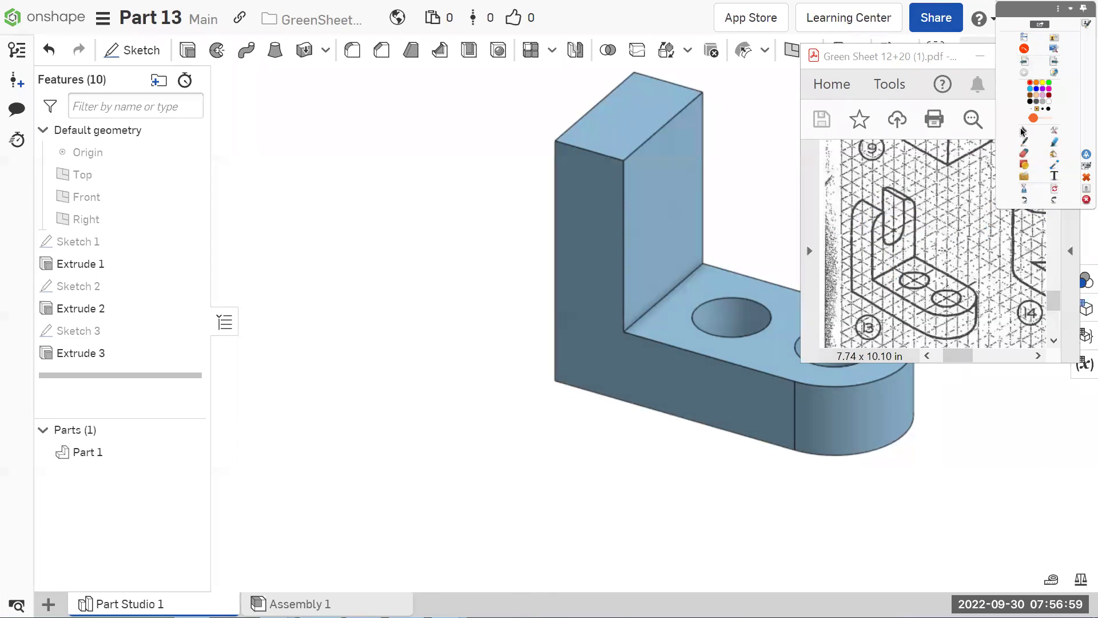
{"action": "left_click", "coordinate": [1069, 10]}
{"action": "left_click", "coordinate": [757, 130]}
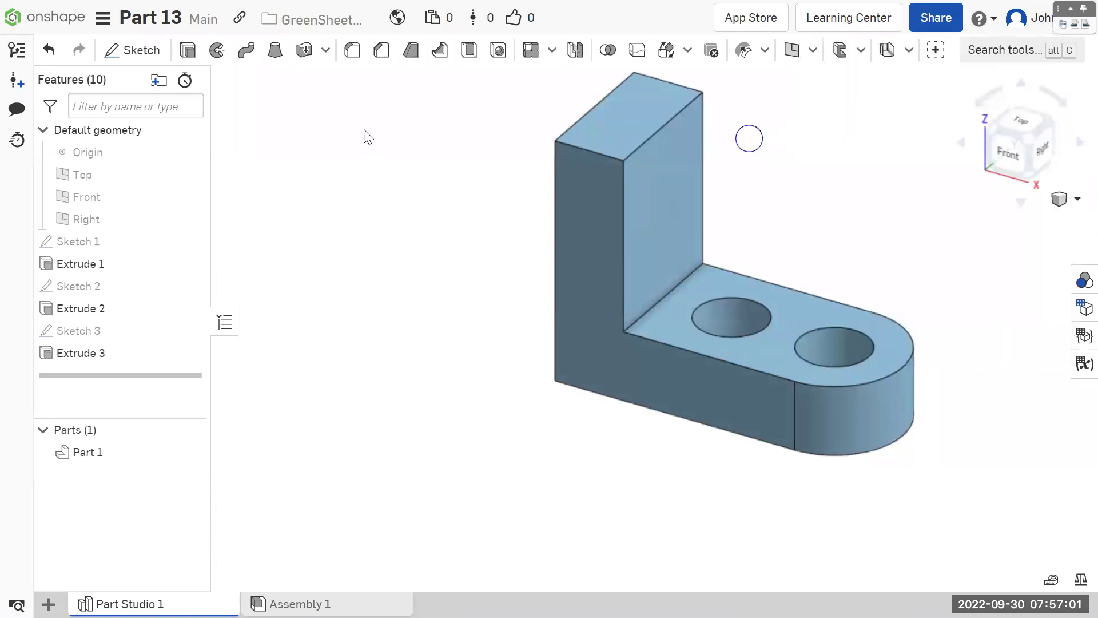
Step: Start a sketch on the upright's inner face and draw a rectangle about 1.86 in wide down from the face's upper edge
{"action": "left_click", "coordinate": [239, 72]}
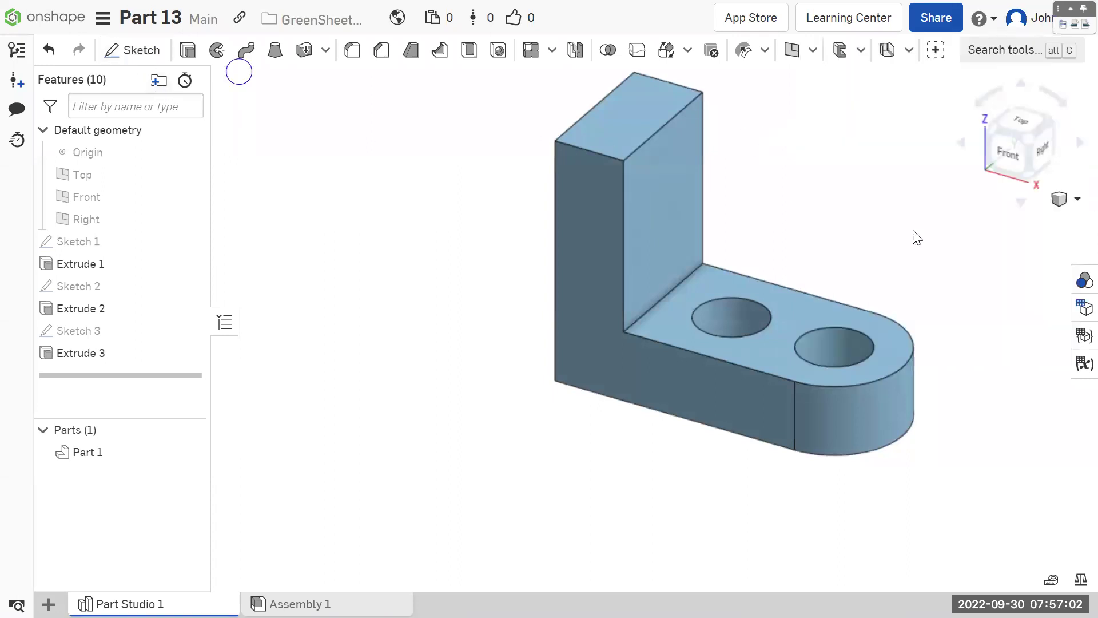
{"action": "left_click", "coordinate": [687, 203]}
{"action": "left_click", "coordinate": [1045, 150]}
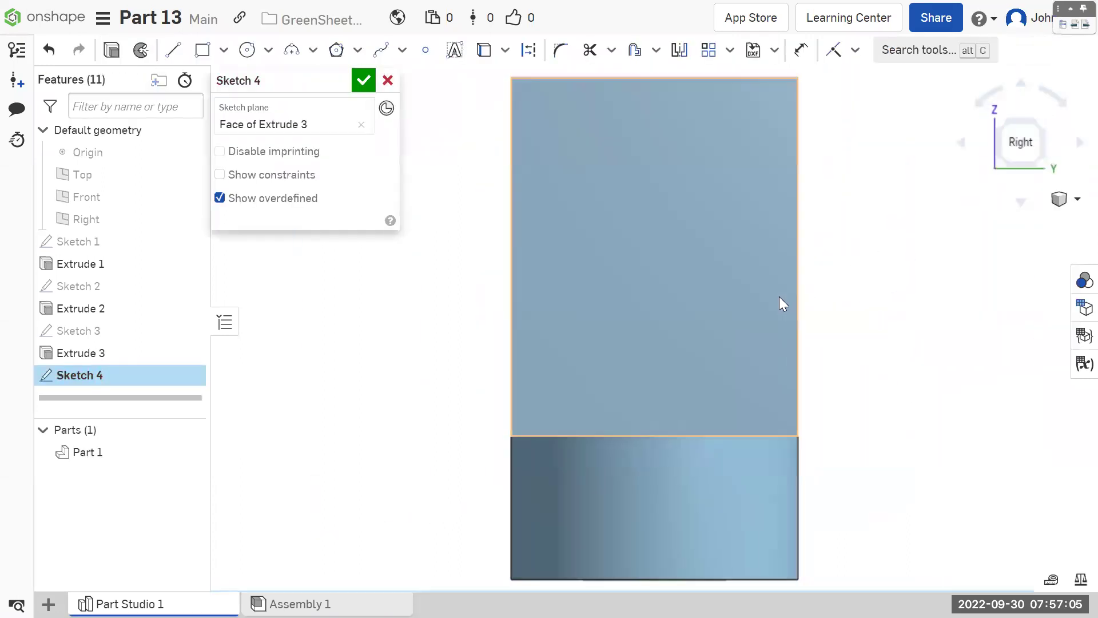
{"action": "left_click", "coordinate": [202, 49]}
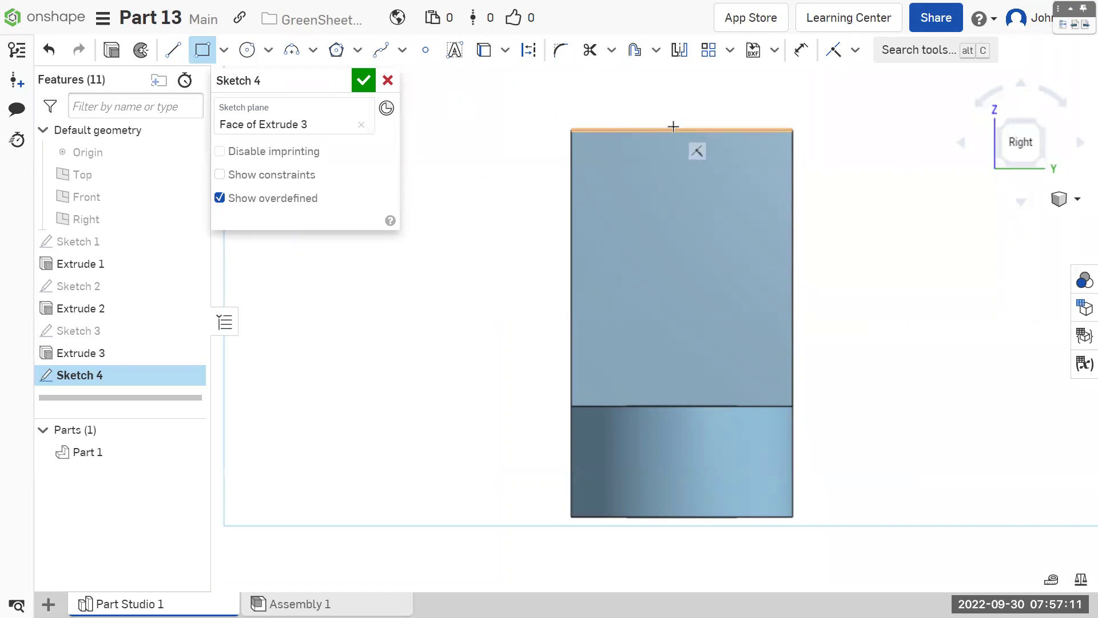
{"action": "left_click", "coordinate": [631, 131]}
{"action": "left_click", "coordinate": [736, 265]}
Step: Dimension the slot rectangle as 2 in wide and 2 in high
{"action": "left_click", "coordinate": [801, 50]}
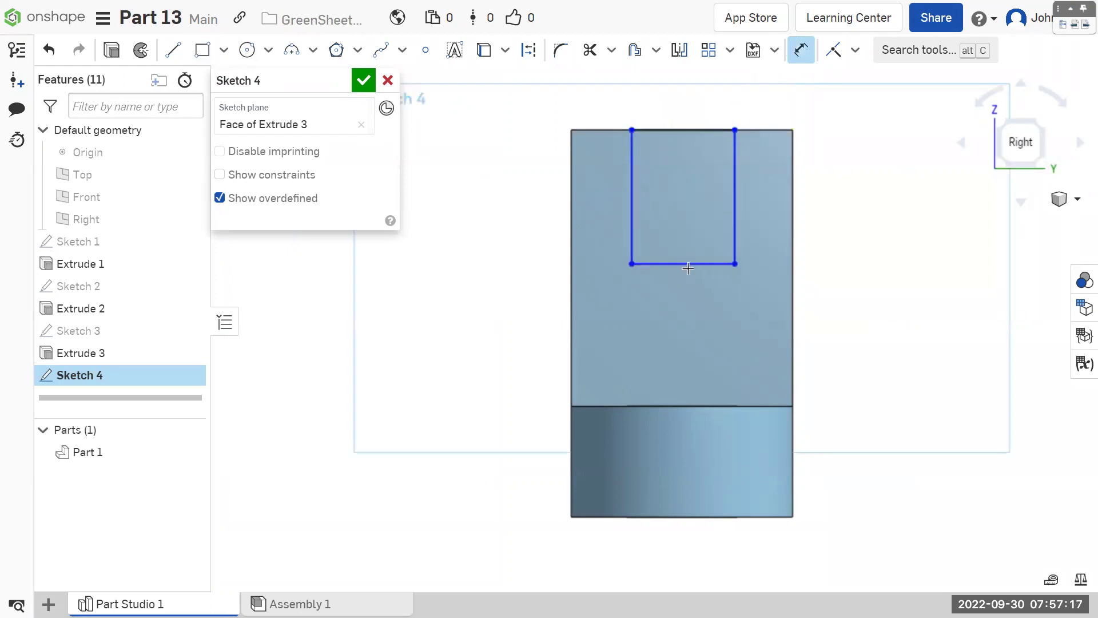
{"action": "left_click", "coordinate": [689, 264]}
{"action": "left_click", "coordinate": [691, 282]}
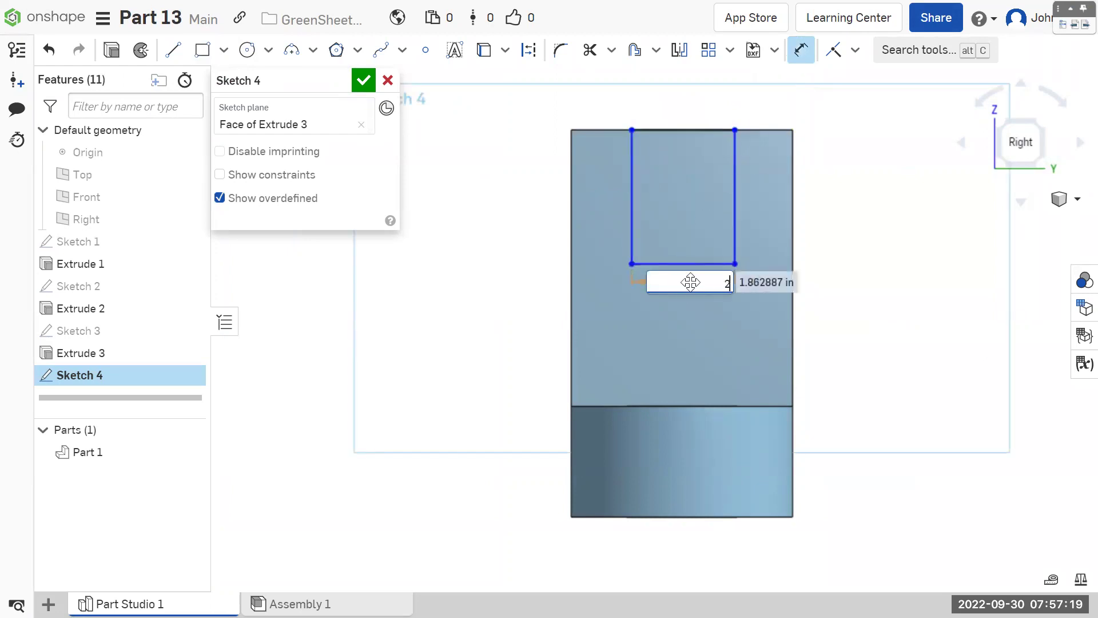
{"action": "type", "text": "2"}
{"action": "key", "text": "Return"}
{"action": "left_click", "coordinate": [739, 212]}
{"action": "left_click", "coordinate": [723, 204]}
{"action": "type", "text": "2.6"}
{"action": "key", "text": "Return"}
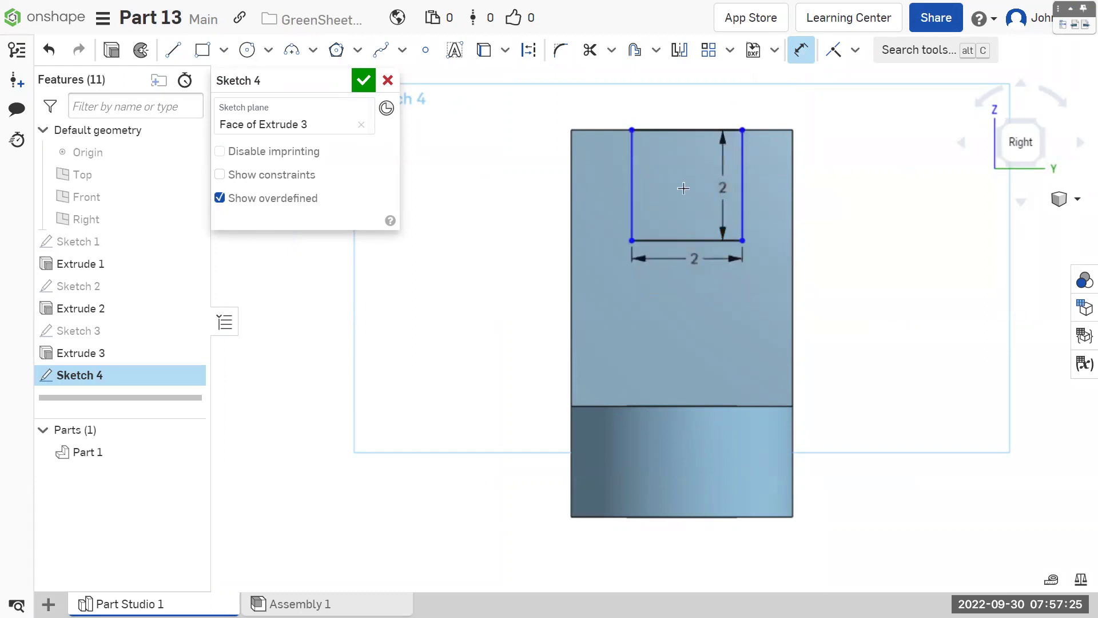
Step: Nudge the rectangle sideways and dimension it 1 in from the upright's side edge
{"action": "key", "text": "Escape"}
{"action": "left_click", "coordinate": [631, 194]}
{"action": "left_click_drag", "start_coordinate": [617, 200], "coordinate": [643, 204]}
{"action": "left_click", "coordinate": [801, 50]}
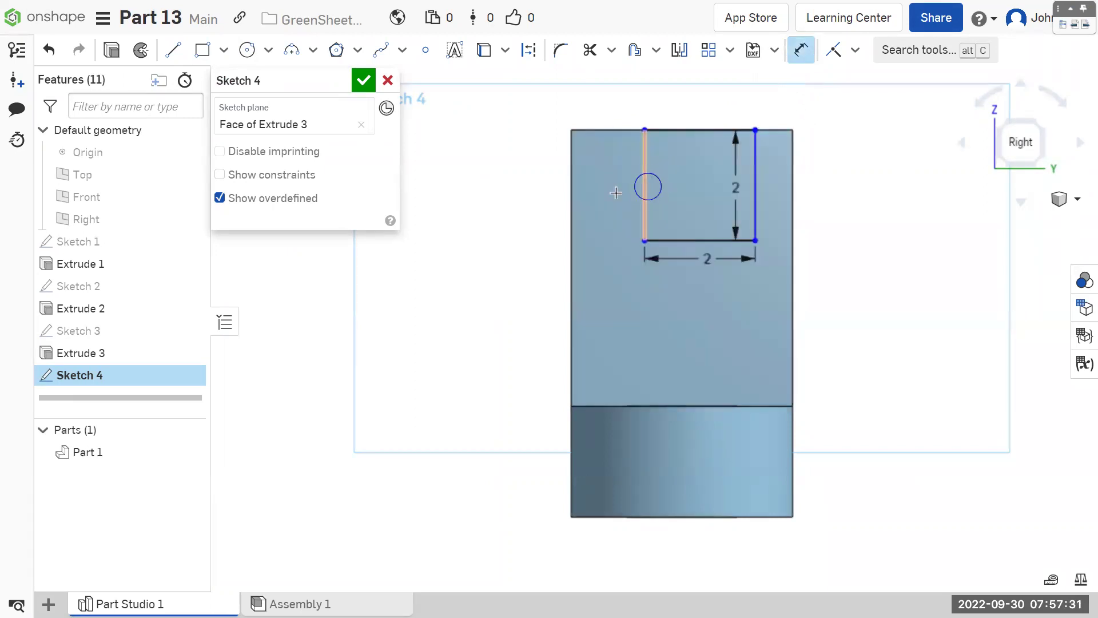
{"action": "left_click", "coordinate": [572, 200]}
{"action": "left_click", "coordinate": [617, 218]}
{"action": "type", "text": "1"}
{"action": "key", "text": "Return"}
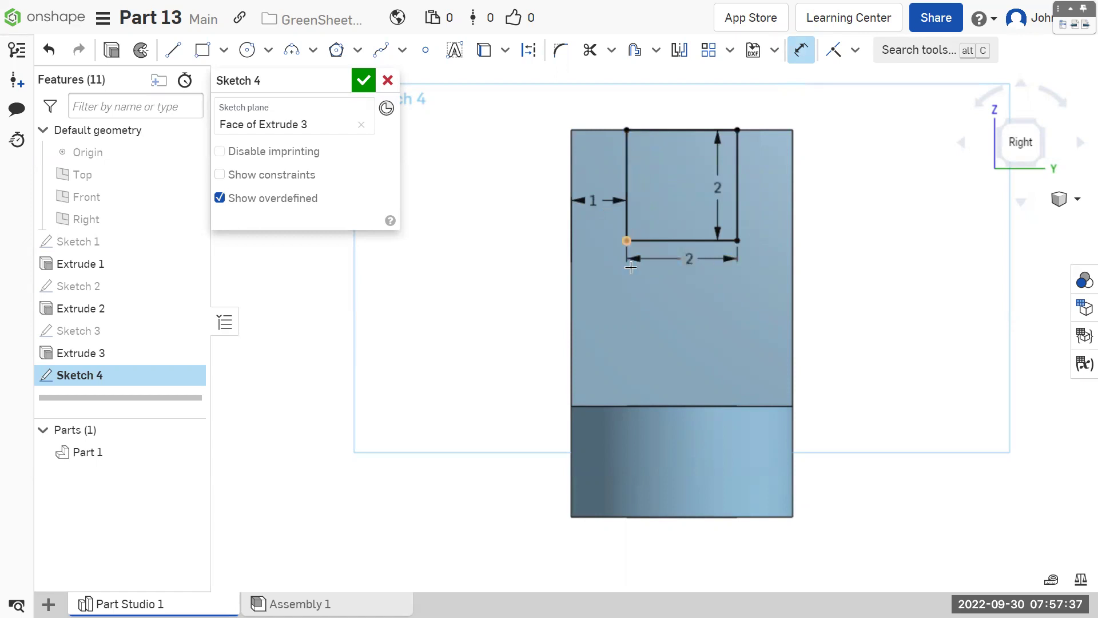
Step: Draw a 2 in diameter circle centred on the midpoint of the rectangle's lower edge, and finish the sketch
{"action": "left_click", "coordinate": [247, 50]}
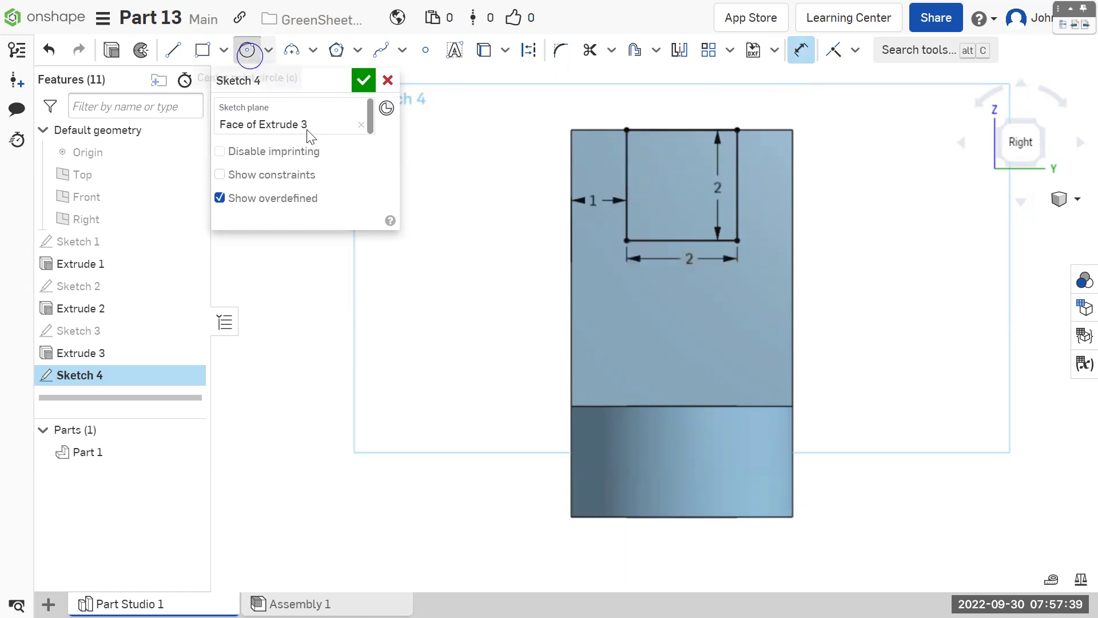
{"action": "left_click", "coordinate": [683, 240]}
{"action": "left_click", "coordinate": [734, 241]}
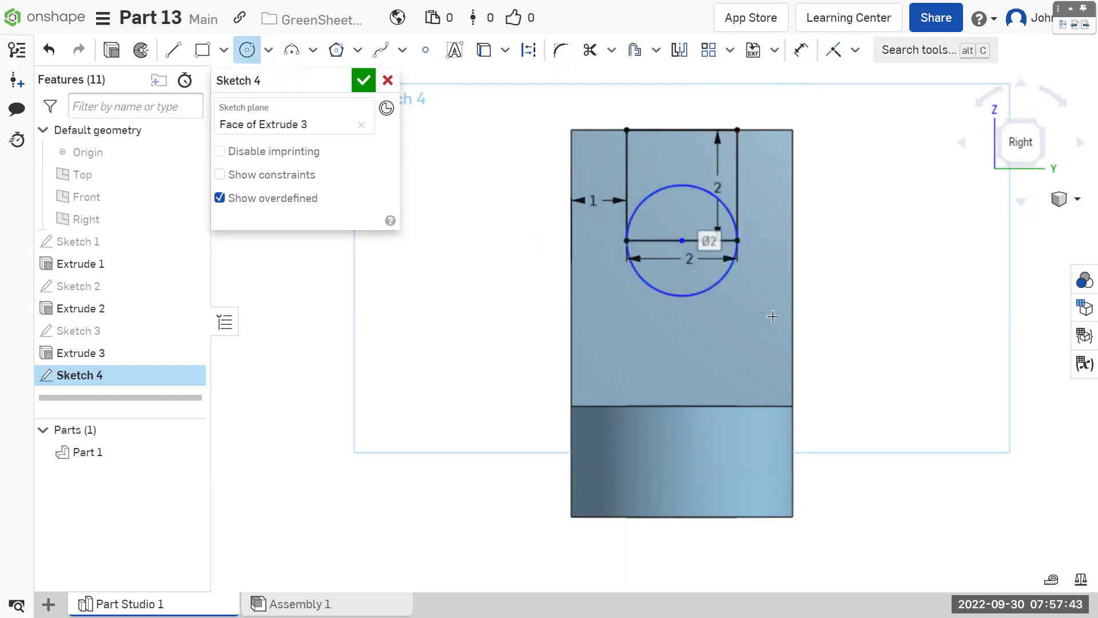
{"action": "left_click", "coordinate": [364, 80]}
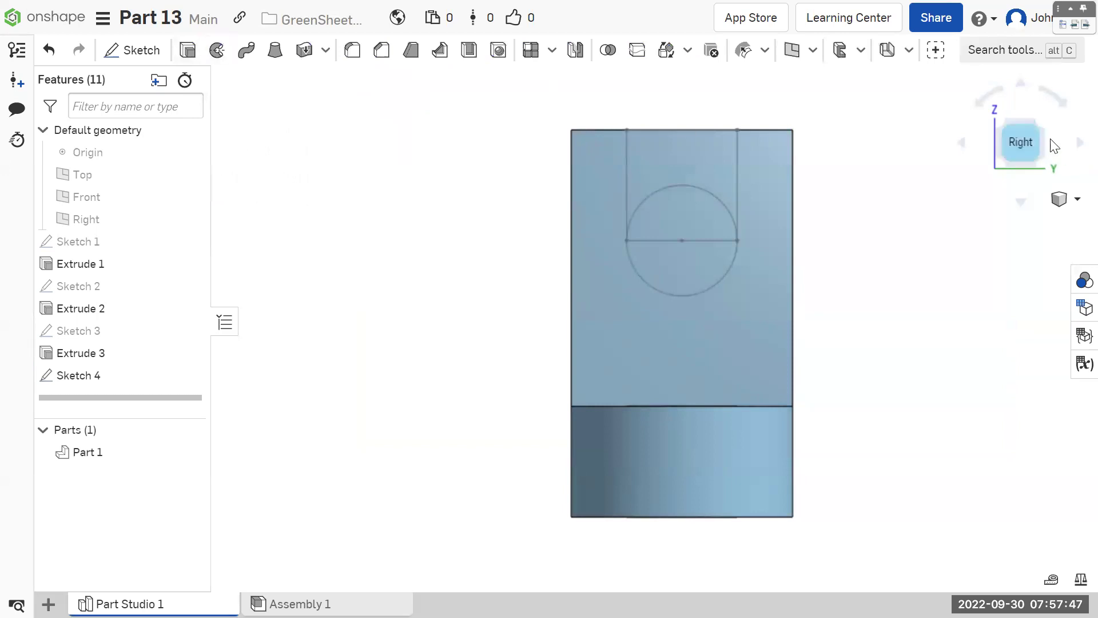
Step: Extrude the rectangle and both circle halves as a Through all Remove to cut the U-shaped slot in the upright
{"action": "left_click", "coordinate": [1005, 122]}
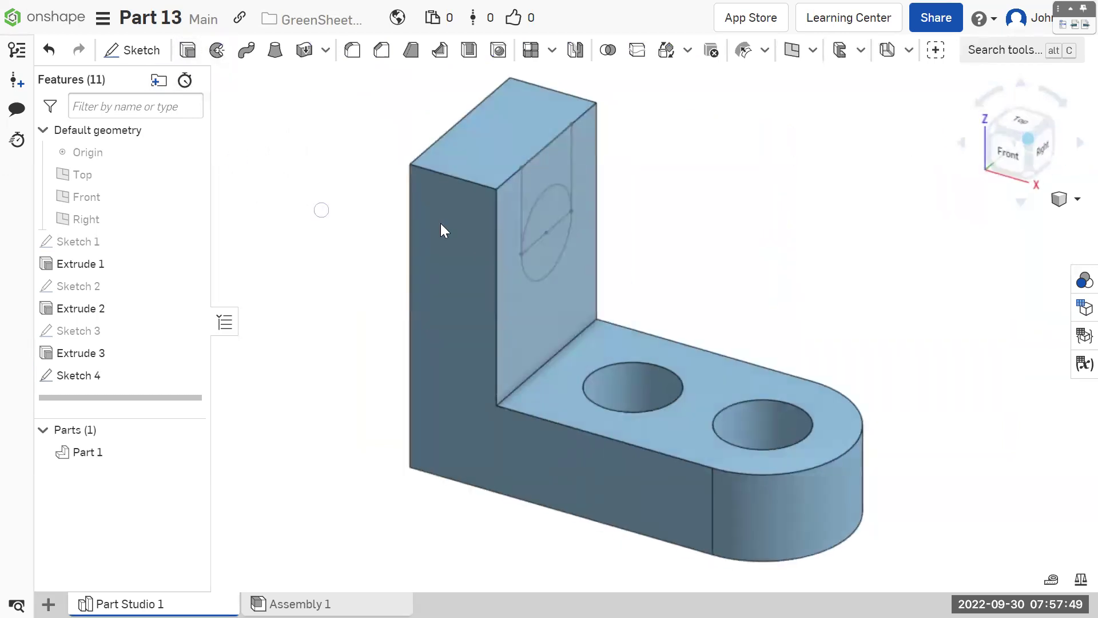
{"action": "key", "text": "shift+e"}
{"action": "left_click", "coordinate": [549, 207]}
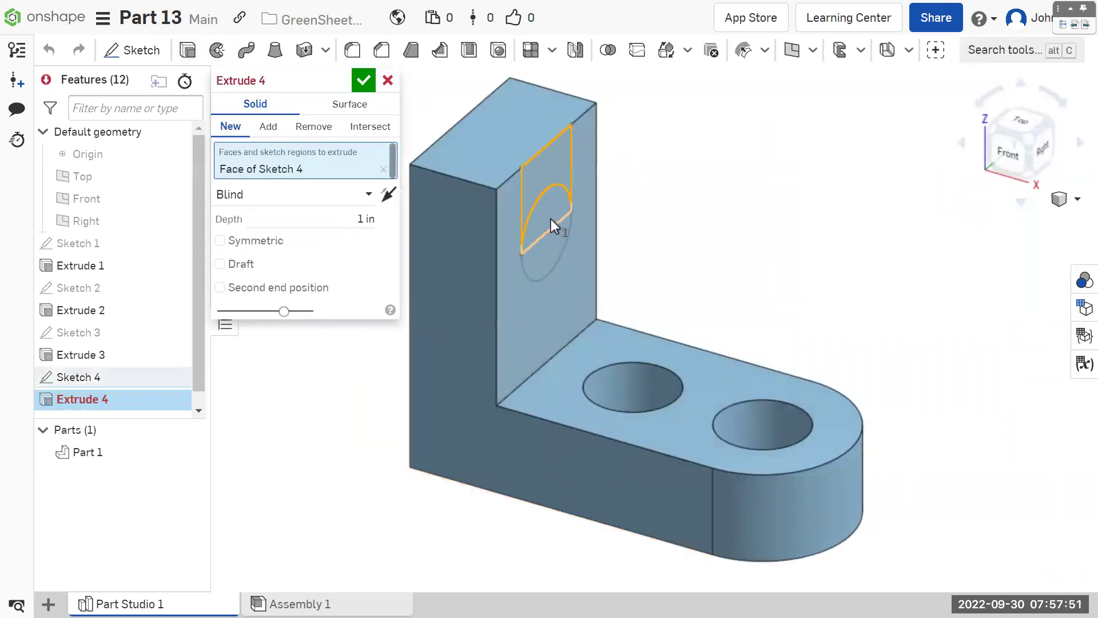
{"action": "left_click", "coordinate": [546, 249]}
{"action": "left_click", "coordinate": [546, 254]}
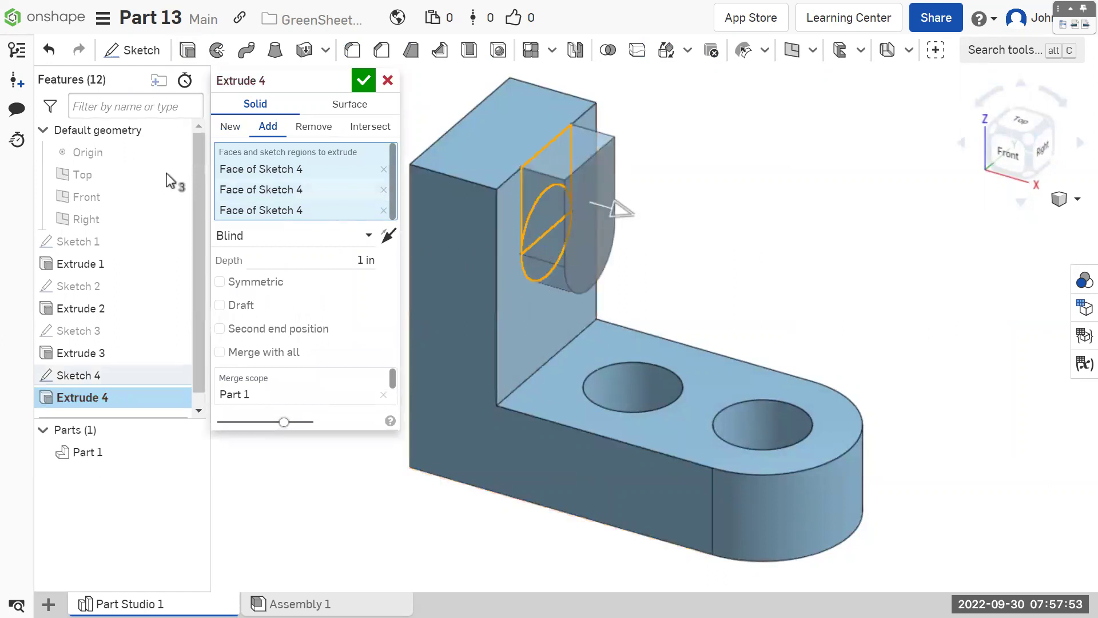
{"action": "left_click", "coordinate": [313, 127]}
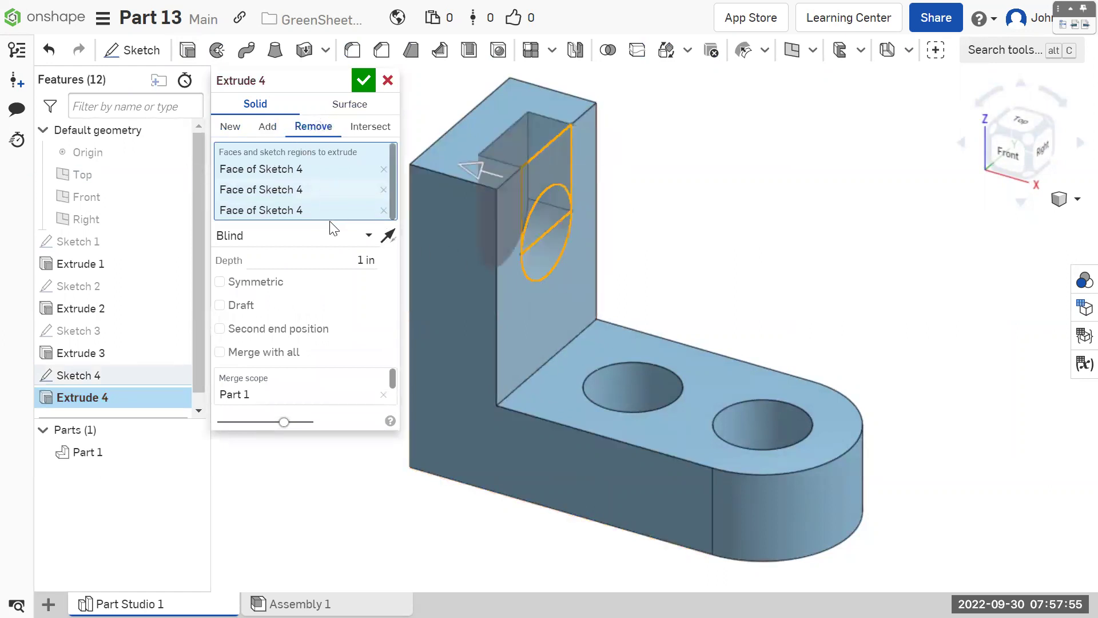
{"action": "left_click", "coordinate": [329, 240]}
{"action": "left_click", "coordinate": [290, 372]}
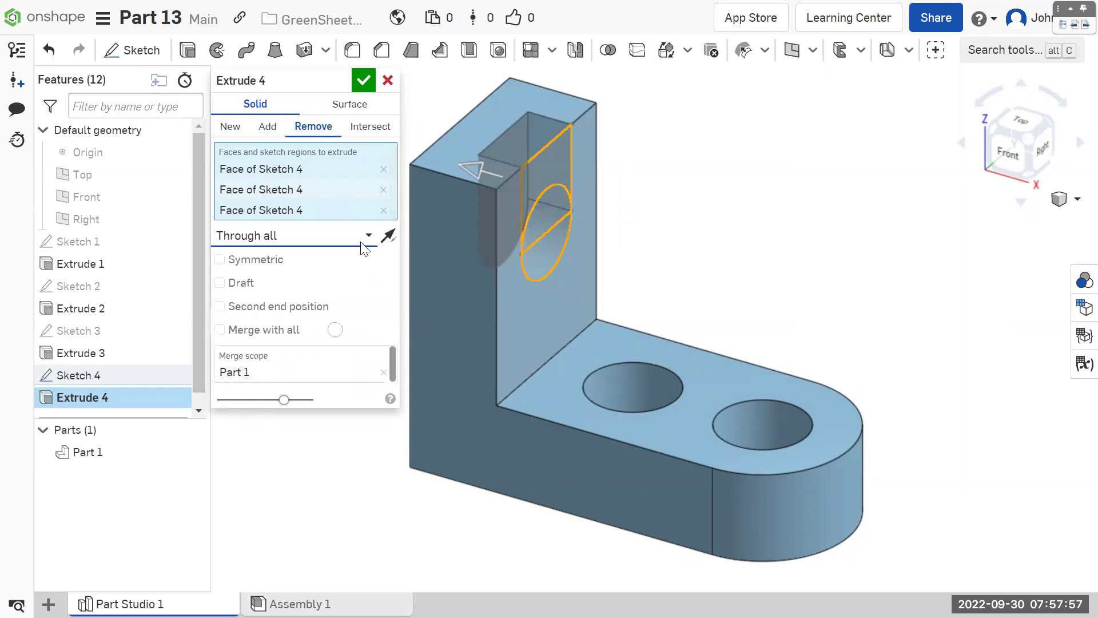
{"action": "left_click", "coordinate": [363, 80]}
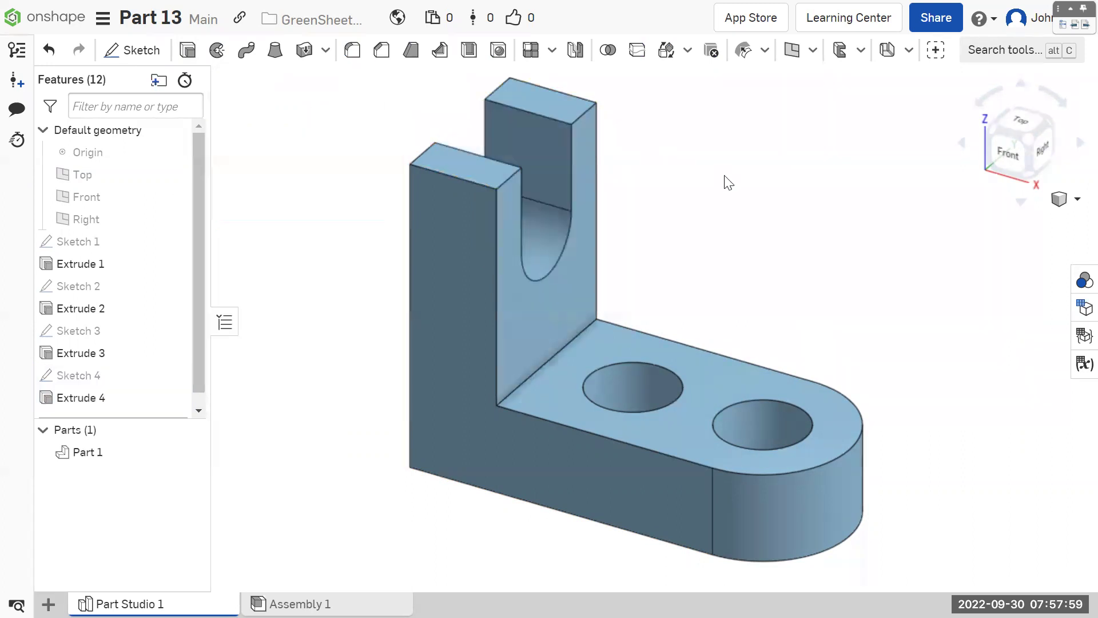
Step: Bring up the Green Sheet PDF, mark in red figure 13's rounded upper corners and the model's matching edges, and clear the marks
{"action": "key", "text": "alt+Tab"}
{"action": "key", "text": "alt+Tab"}
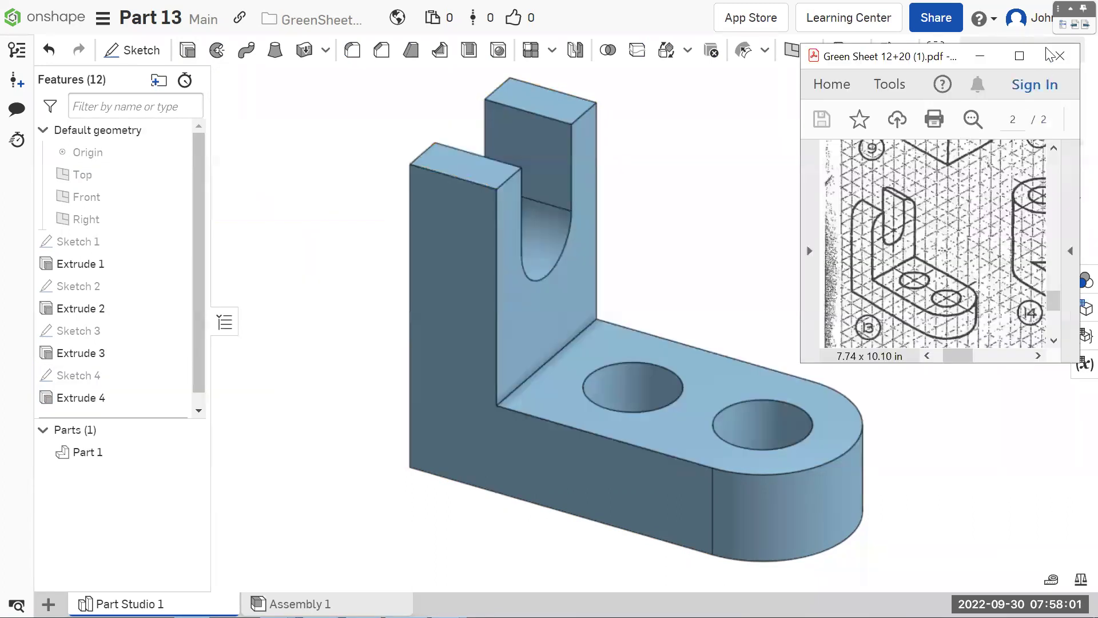
{"action": "left_click", "coordinate": [1067, 14]}
{"action": "left_click", "coordinate": [1025, 142]}
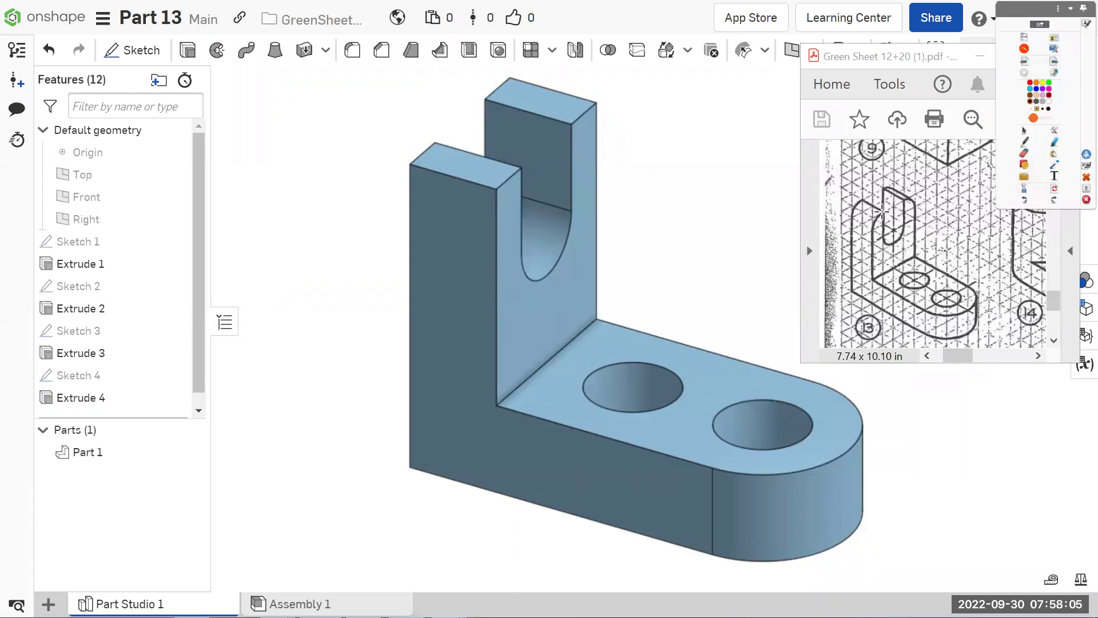
{"action": "left_click_drag", "start_coordinate": [407, 160], "coordinate": [468, 185]}
{"action": "mouse_move", "coordinate": [874, 228]}
{"action": "left_mouse_down"}
{"action": "mouse_move", "coordinate": [884, 211]}
{"action": "mouse_move", "coordinate": [923, 204]}
{"action": "left_mouse_up"}
{"action": "left_click_drag", "start_coordinate": [407, 163], "coordinate": [487, 190]}
{"action": "mouse_move", "coordinate": [516, 77]}
{"action": "left_mouse_down"}
{"action": "mouse_move", "coordinate": [591, 103]}
{"action": "mouse_move", "coordinate": [573, 124]}
{"action": "mouse_move", "coordinate": [603, 144]}
{"action": "left_mouse_up"}
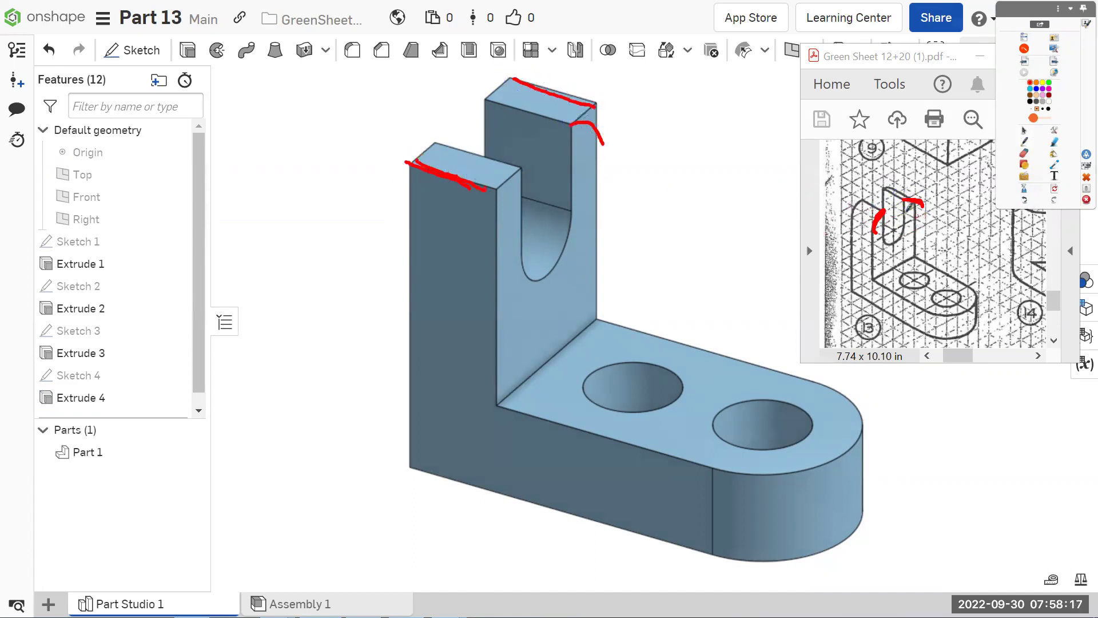
{"action": "left_click_drag", "start_coordinate": [922, 204], "coordinate": [904, 215]}
{"action": "left_click", "coordinate": [1056, 190]}
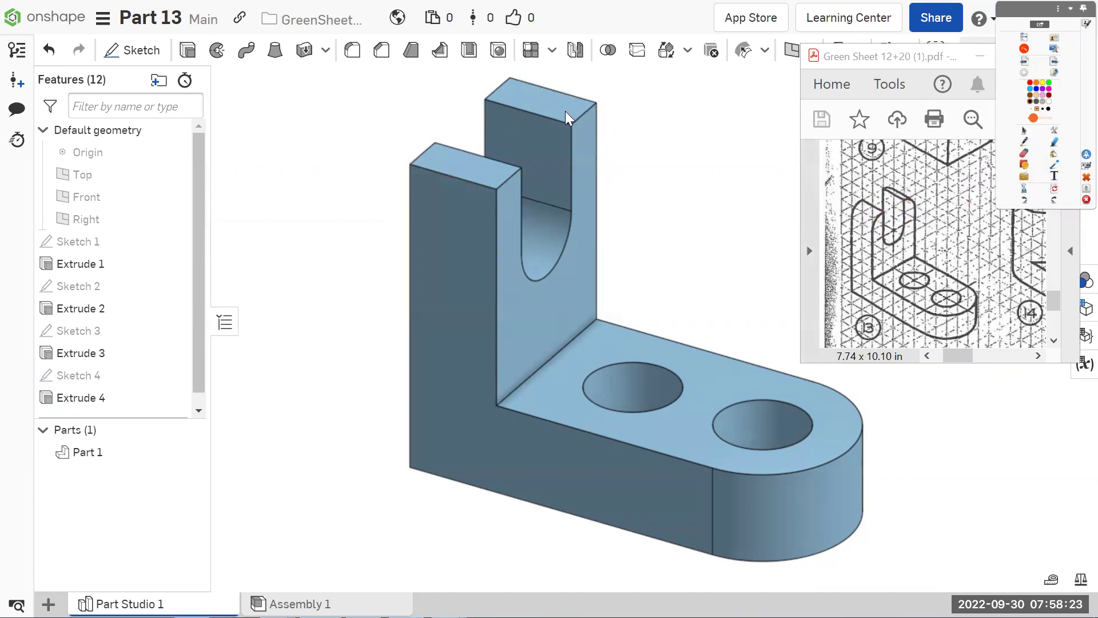
Step: Fillet the upright's two outer upper edges with a 1 in radius
{"action": "left_click", "coordinate": [505, 64]}
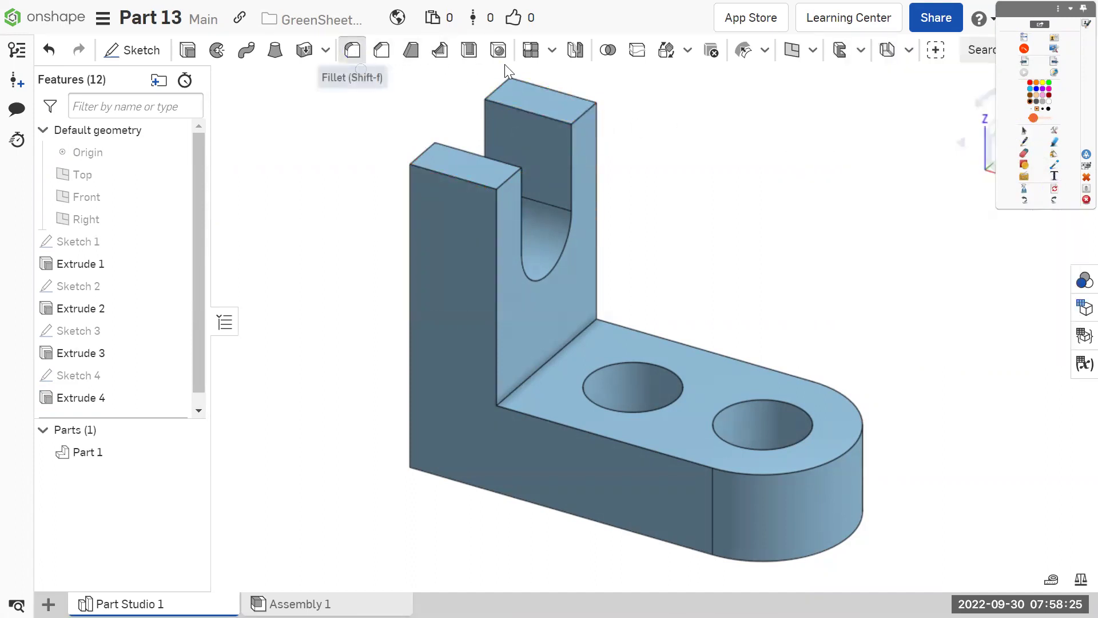
{"action": "key", "text": "shift+f"}
{"action": "left_click", "coordinate": [575, 97]}
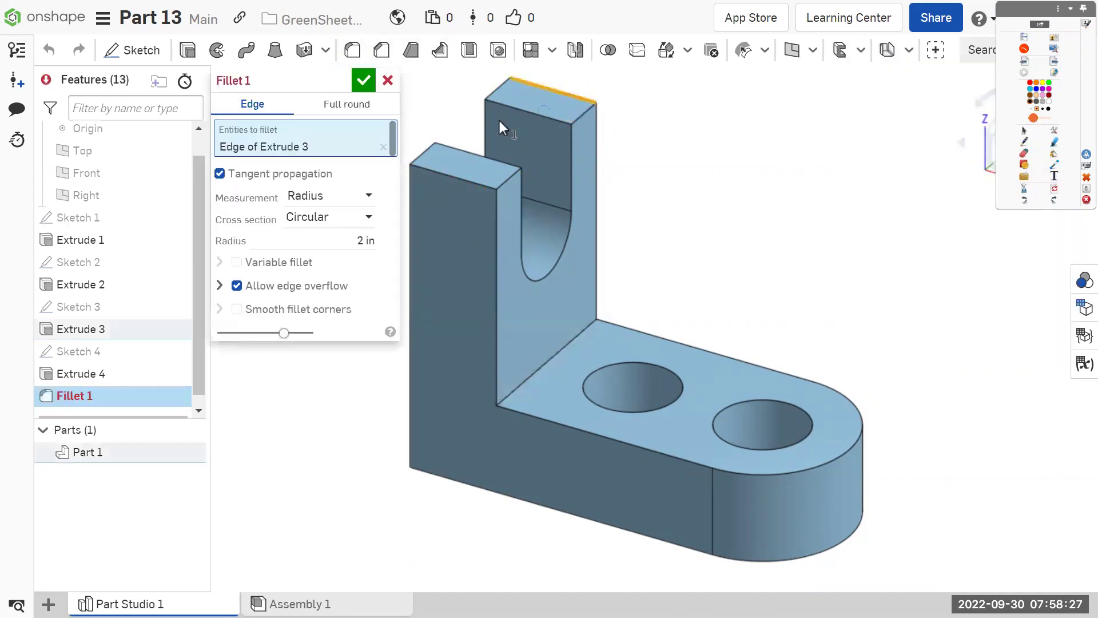
{"action": "left_click", "coordinate": [454, 177]}
{"action": "left_click", "coordinate": [361, 261]}
{"action": "type", "text": "1"}
{"action": "left_click", "coordinate": [375, 295]}
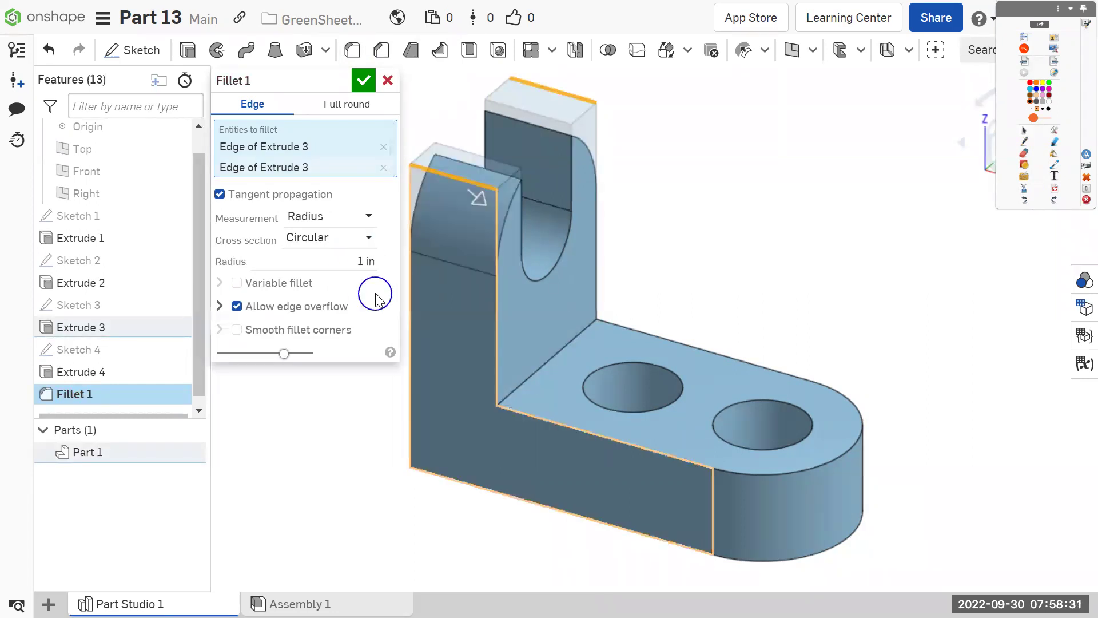
{"action": "left_click", "coordinate": [364, 80]}
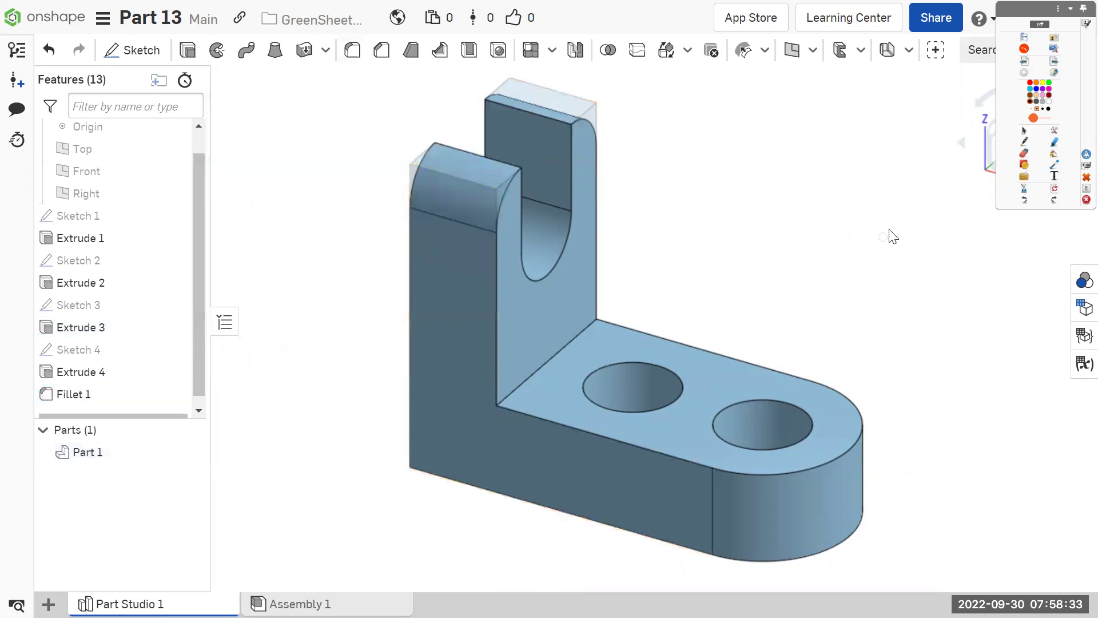
Step: Return to the GreenSheetNumbers document list and bring figure 14 into view in the Green Sheet PDF
{"action": "left_click", "coordinate": [103, 18]}
{"action": "left_click", "coordinate": [147, 255]}
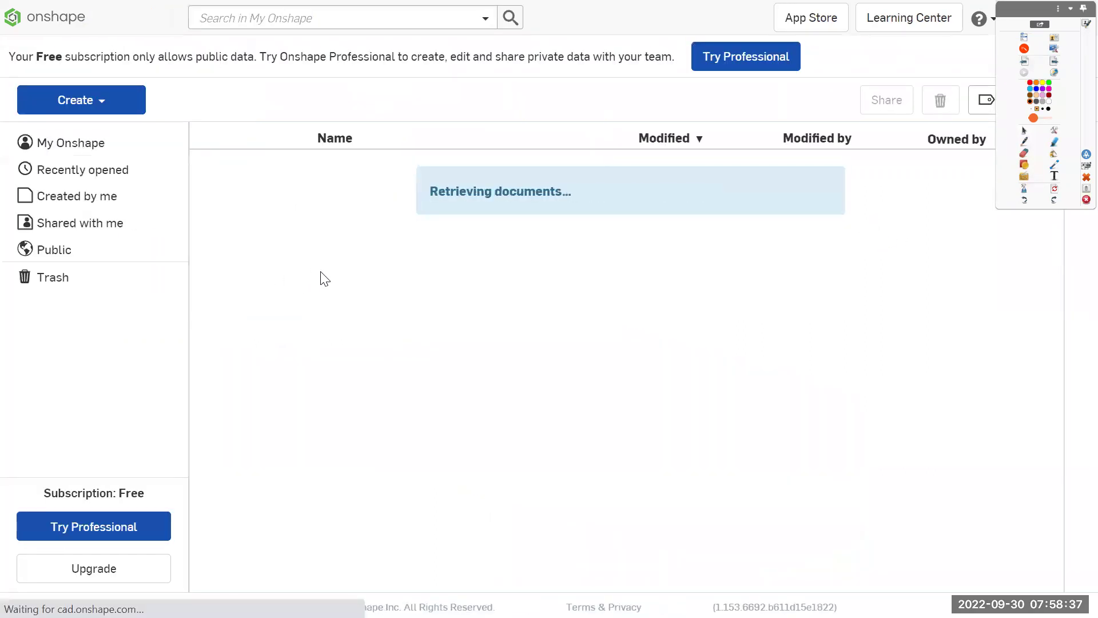
{"action": "key", "text": "alt+Tab"}
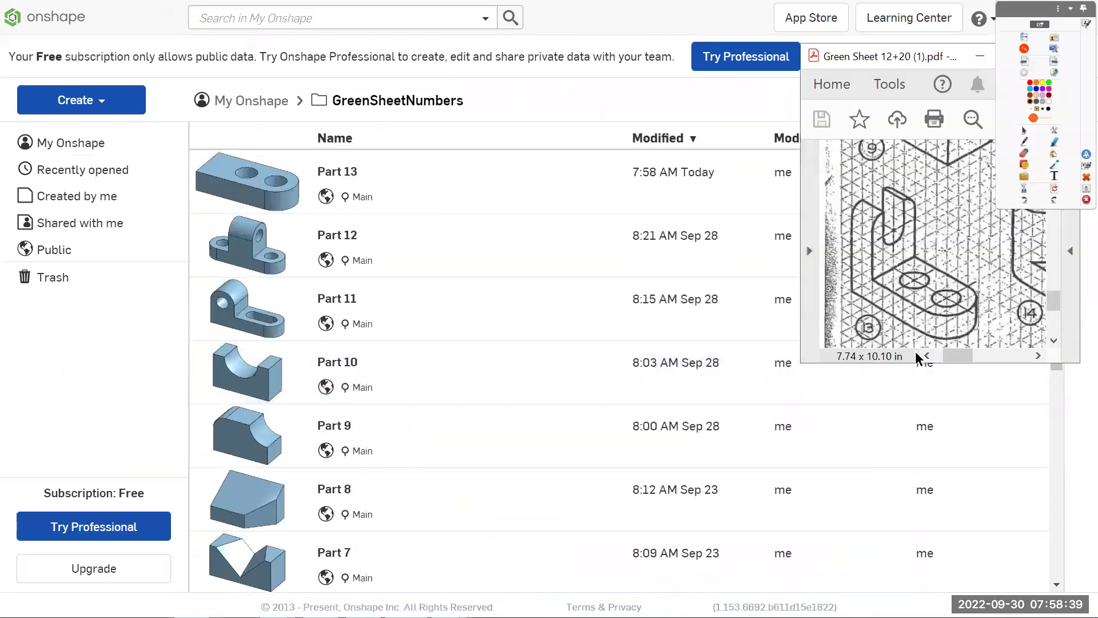
{"action": "left_click_drag", "start_coordinate": [949, 355], "coordinate": [973, 350]}
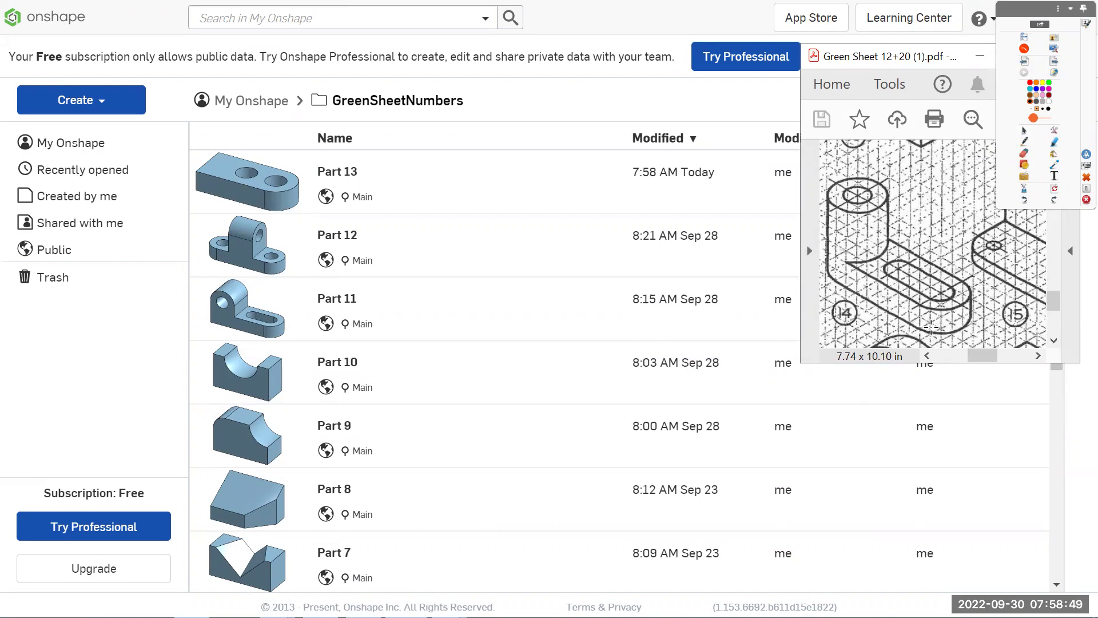
Step: Trace in red figure 14's base slot, its upright cylinder and the cylinder's hole, and clear the annotations
{"action": "left_click", "coordinate": [1024, 143]}
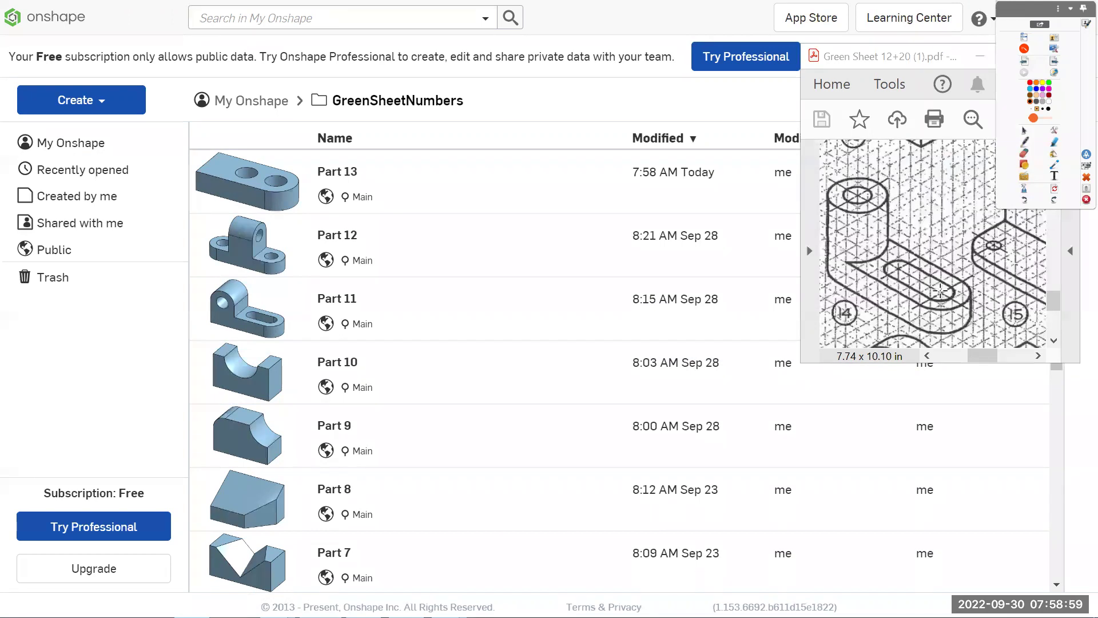
{"action": "mouse_move", "coordinate": [942, 291]}
{"action": "left_mouse_down"}
{"action": "mouse_move", "coordinate": [900, 267]}
{"action": "mouse_move", "coordinate": [944, 282]}
{"action": "mouse_move", "coordinate": [920, 256]}
{"action": "mouse_move", "coordinate": [891, 278]}
{"action": "mouse_move", "coordinate": [940, 289]}
{"action": "mouse_move", "coordinate": [960, 274]}
{"action": "mouse_move", "coordinate": [953, 283]}
{"action": "mouse_move", "coordinate": [918, 253]}
{"action": "left_mouse_up"}
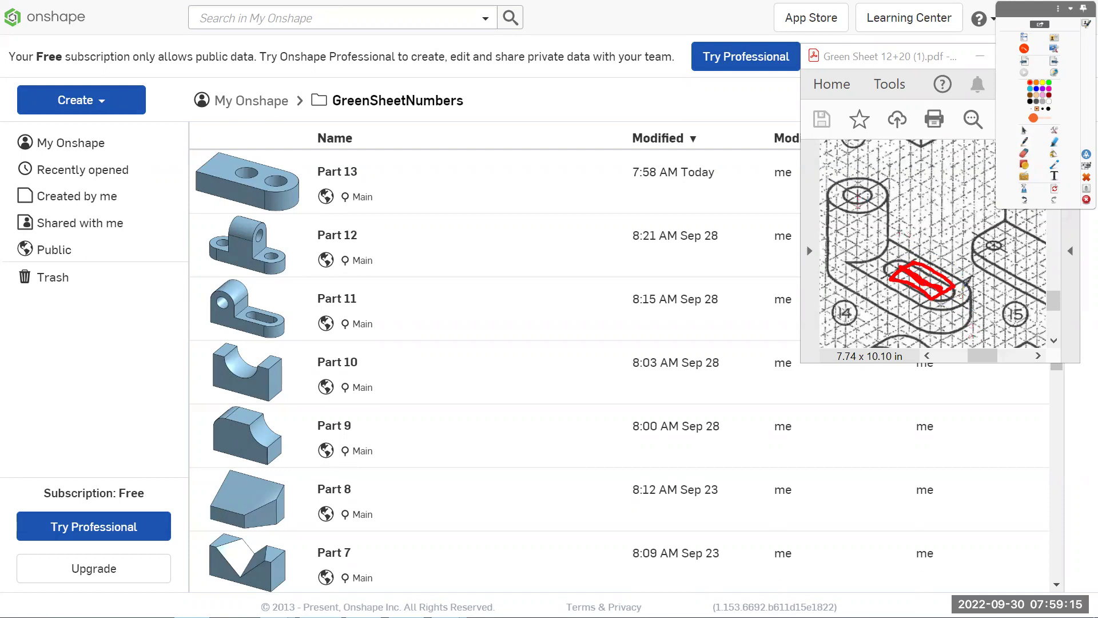
{"action": "left_click_drag", "start_coordinate": [902, 261], "coordinate": [885, 276]}
{"action": "mouse_move", "coordinate": [835, 244]}
{"action": "left_mouse_down"}
{"action": "mouse_move", "coordinate": [895, 261]}
{"action": "mouse_move", "coordinate": [831, 230]}
{"action": "left_mouse_up"}
{"action": "mouse_move", "coordinate": [883, 257]}
{"action": "left_mouse_down"}
{"action": "mouse_move", "coordinate": [869, 279]}
{"action": "mouse_move", "coordinate": [864, 198]}
{"action": "left_mouse_up"}
{"action": "left_click", "coordinate": [1055, 201]}
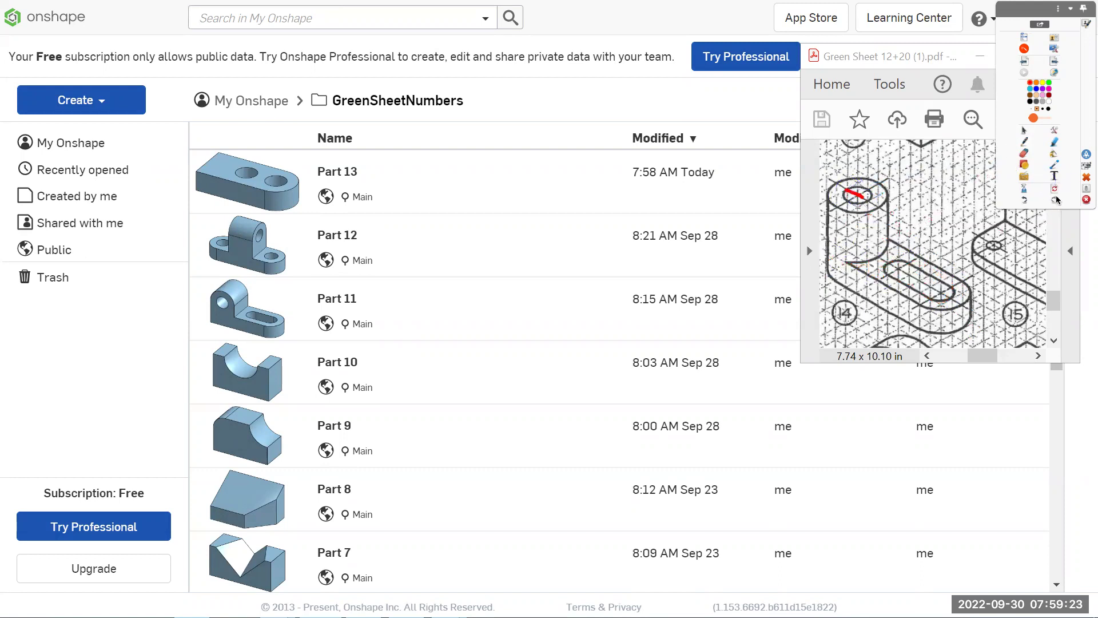
{"action": "left_click", "coordinate": [1024, 130]}
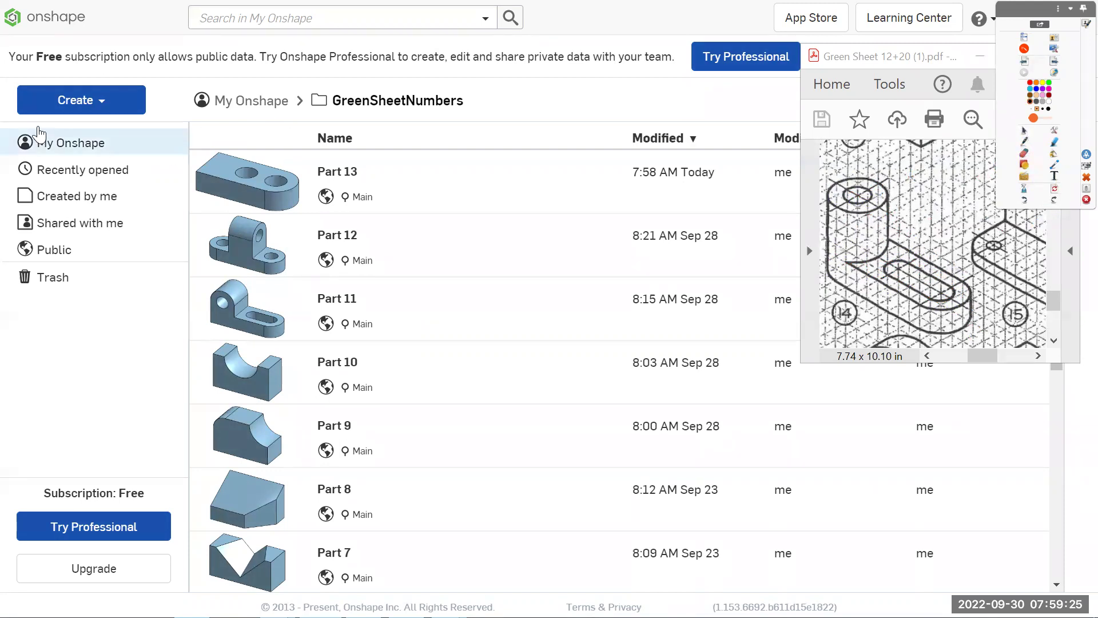
Step: Create a new public document named Part 14 in the GreenSheetNumbers folder
{"action": "left_click", "coordinate": [82, 100]}
{"action": "left_click", "coordinate": [77, 135]}
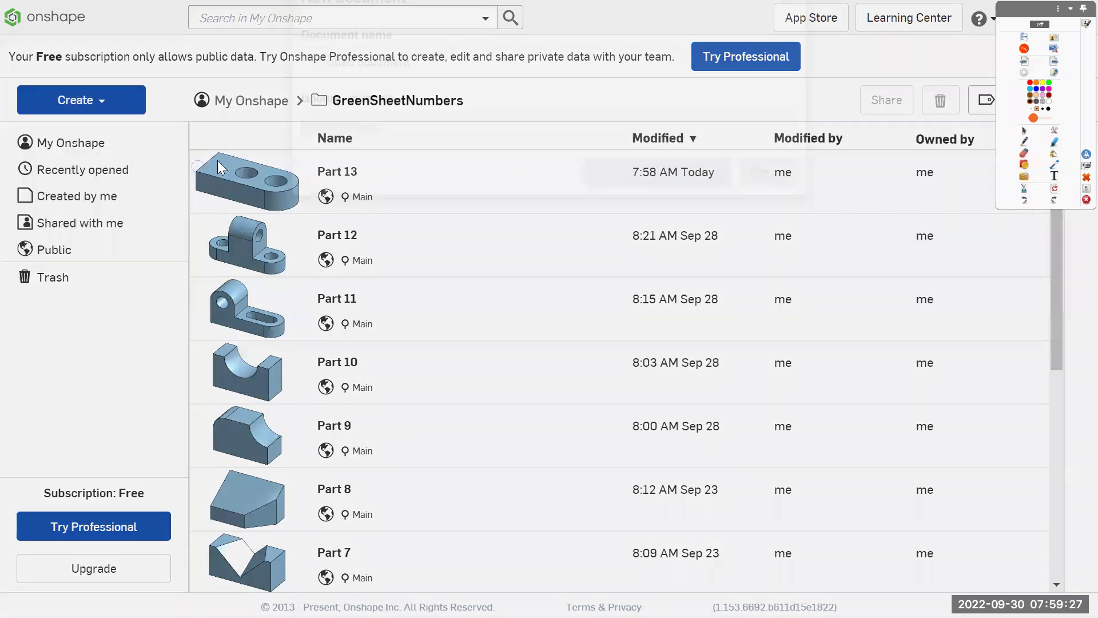
{"action": "type", "text": "Par"}
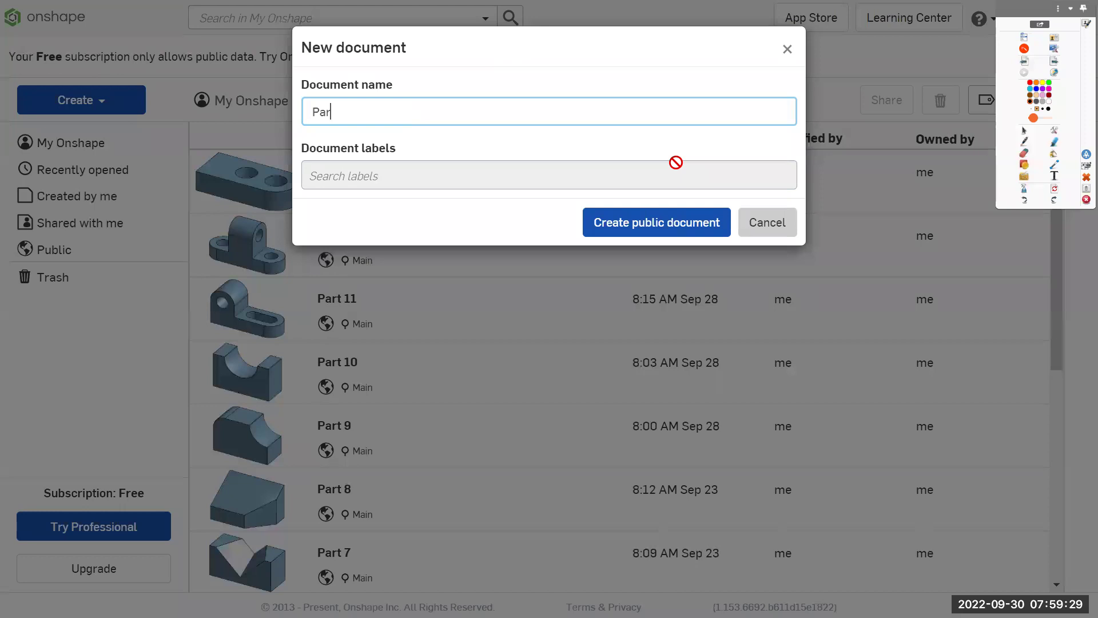
{"action": "type", "text": "t 14"}
{"action": "key", "text": "Return"}
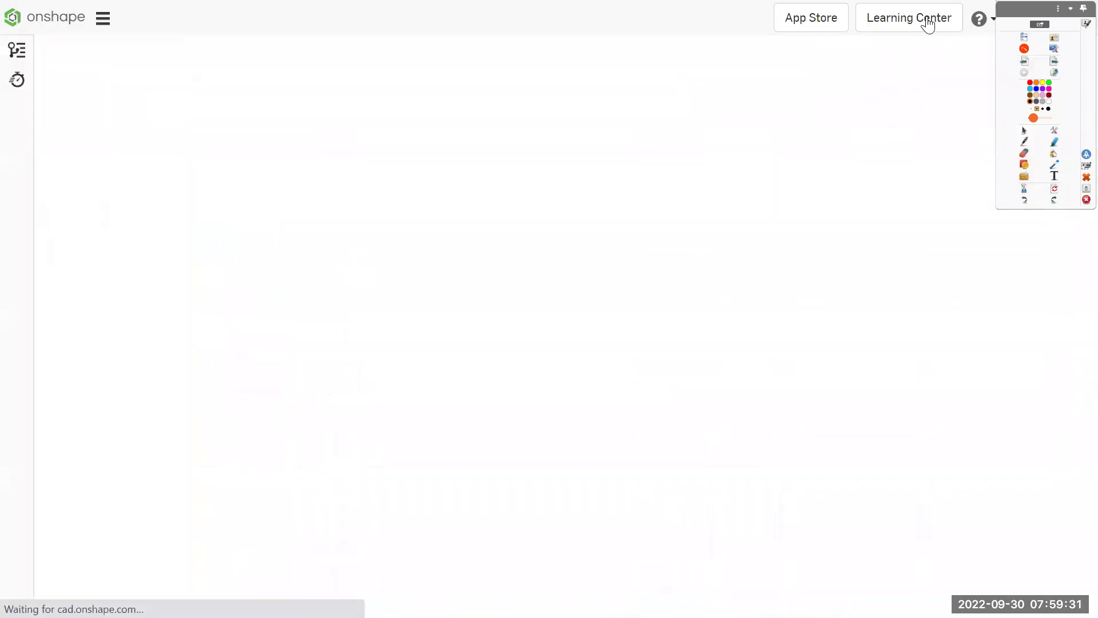
{"action": "left_click", "coordinate": [1076, 13]}
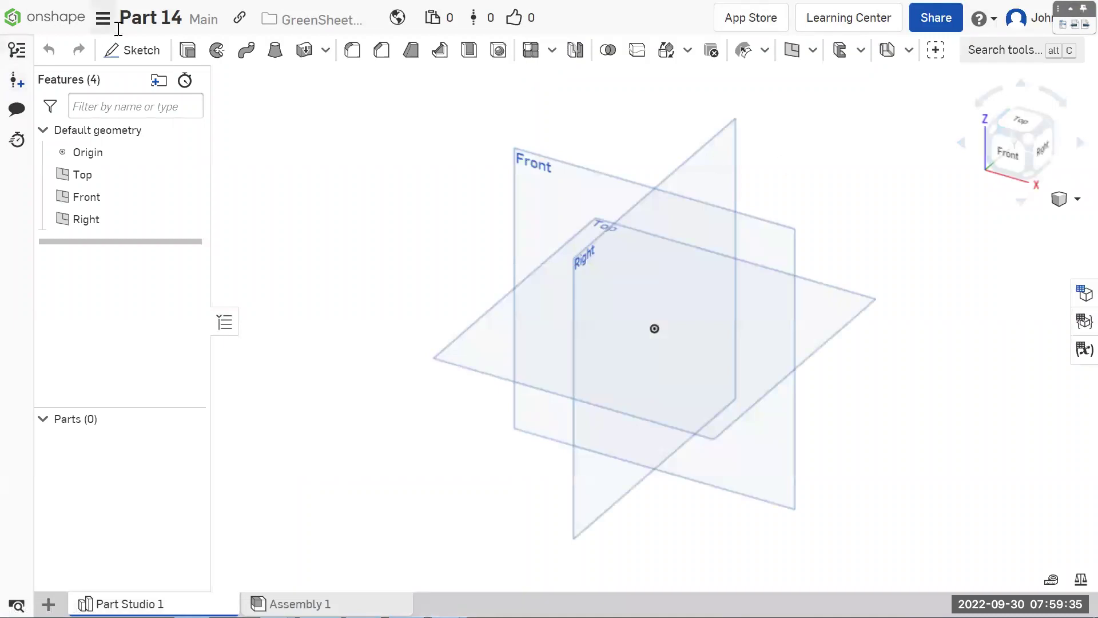
Step: Start a sketch on the Top plane, hide the default planes and face the sketch from above
{"action": "key", "text": "shift+s"}
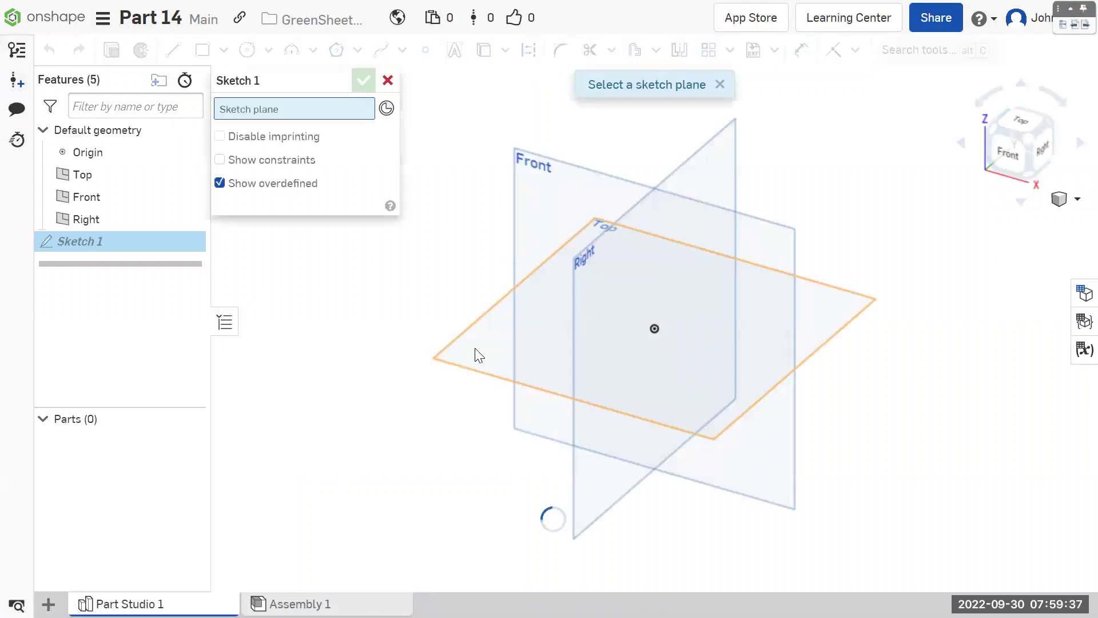
{"action": "left_click", "coordinate": [475, 355]}
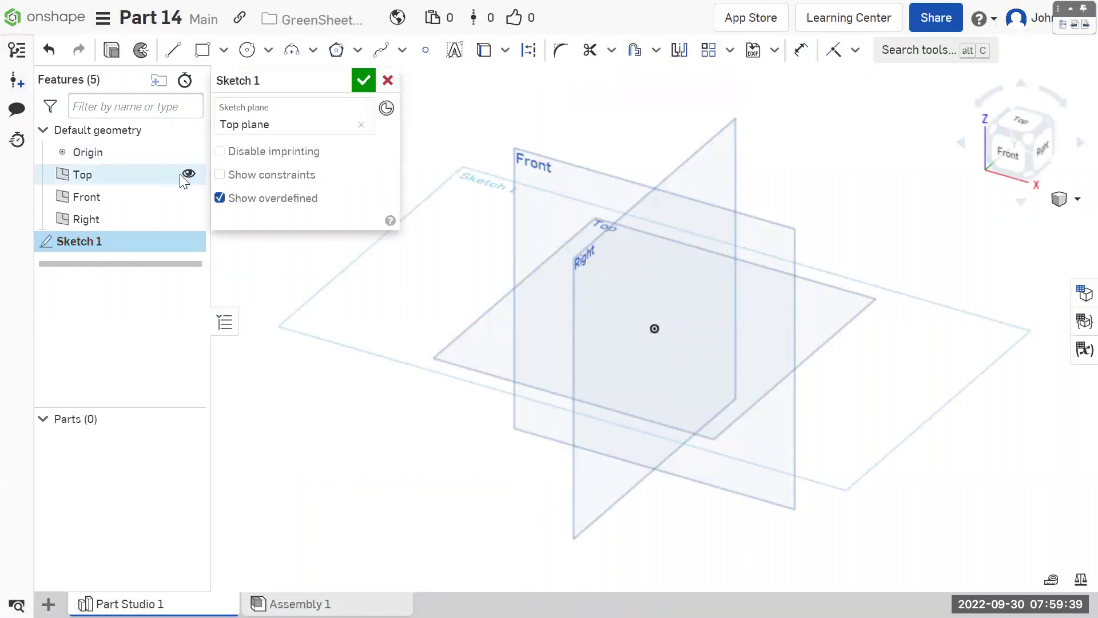
{"action": "left_click", "coordinate": [188, 174]}
{"action": "left_click", "coordinate": [189, 219]}
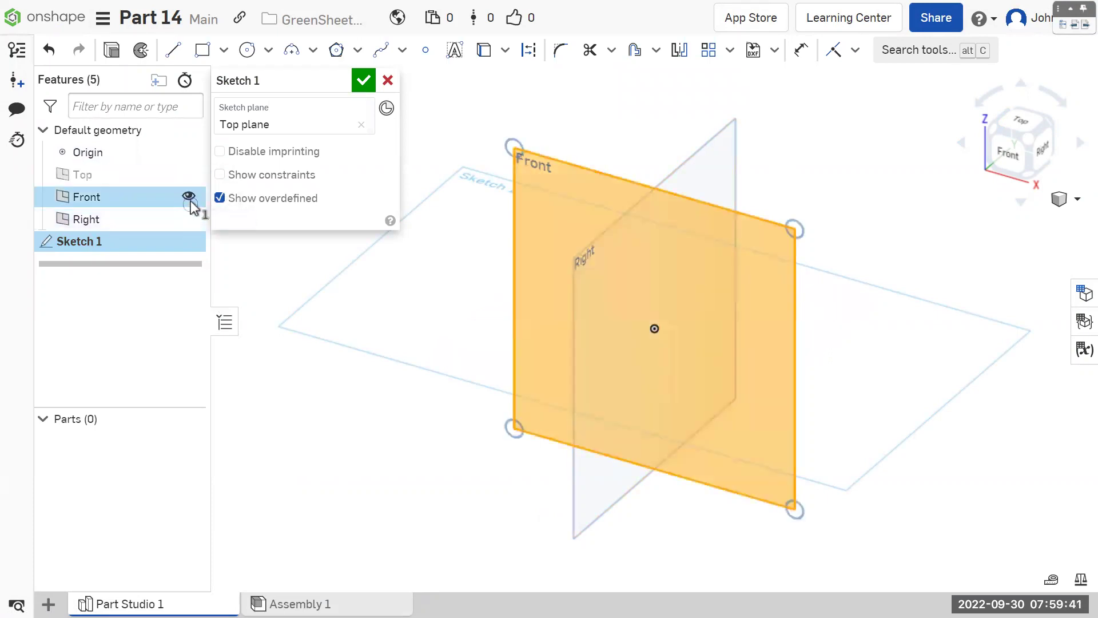
{"action": "key", "text": "p"}
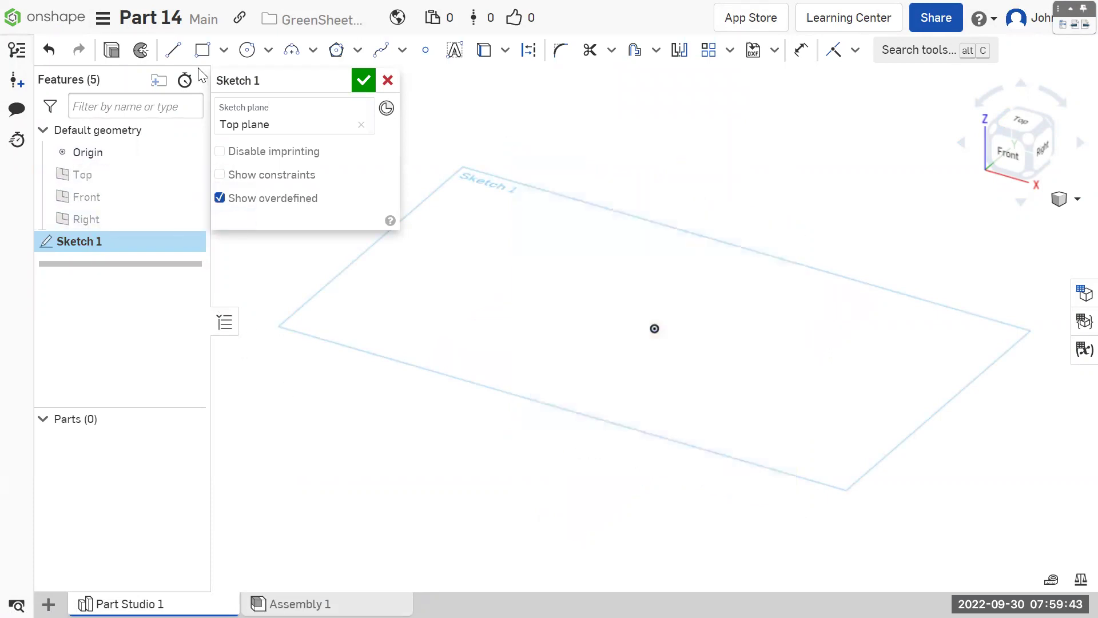
{"action": "left_click", "coordinate": [1024, 124]}
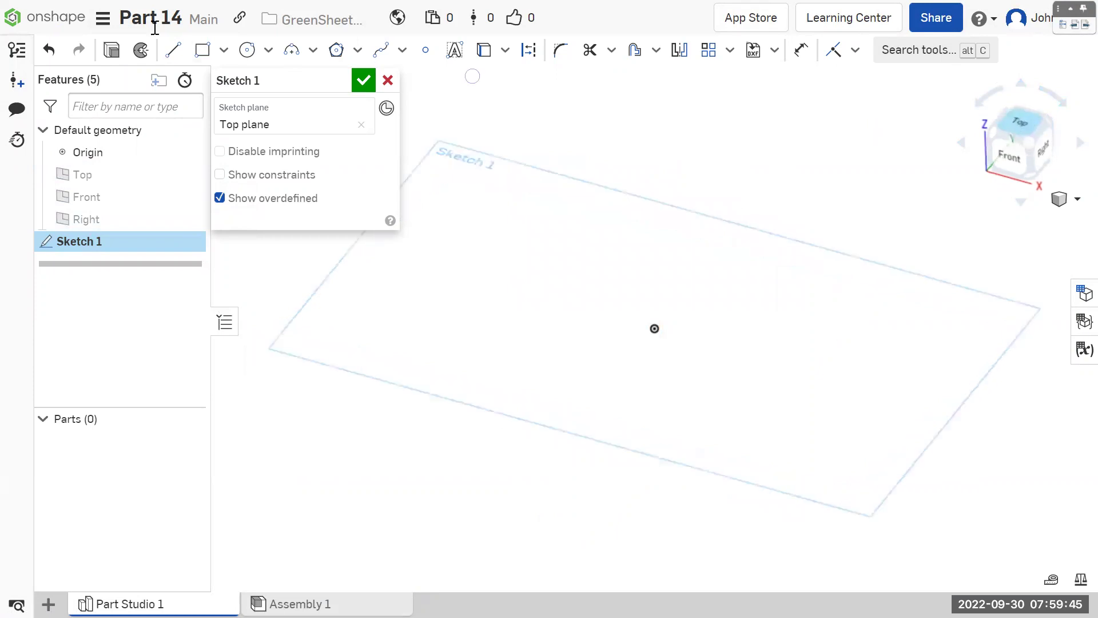
{"action": "left_click", "coordinate": [110, 50]}
{"action": "key", "text": "shift+e"}
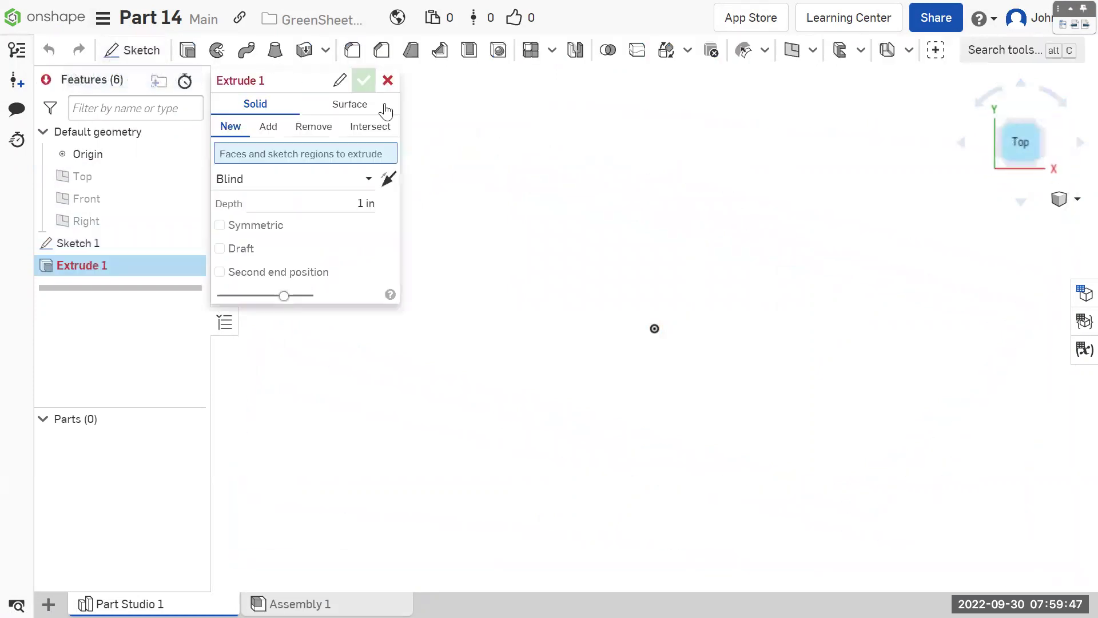
{"action": "left_click", "coordinate": [387, 81]}
{"action": "double_click", "coordinate": [88, 242]}
Step: Sketch a corner rectangle from the origin, about 3.8 in wide and 1.9 in high
{"action": "left_click", "coordinate": [202, 50]}
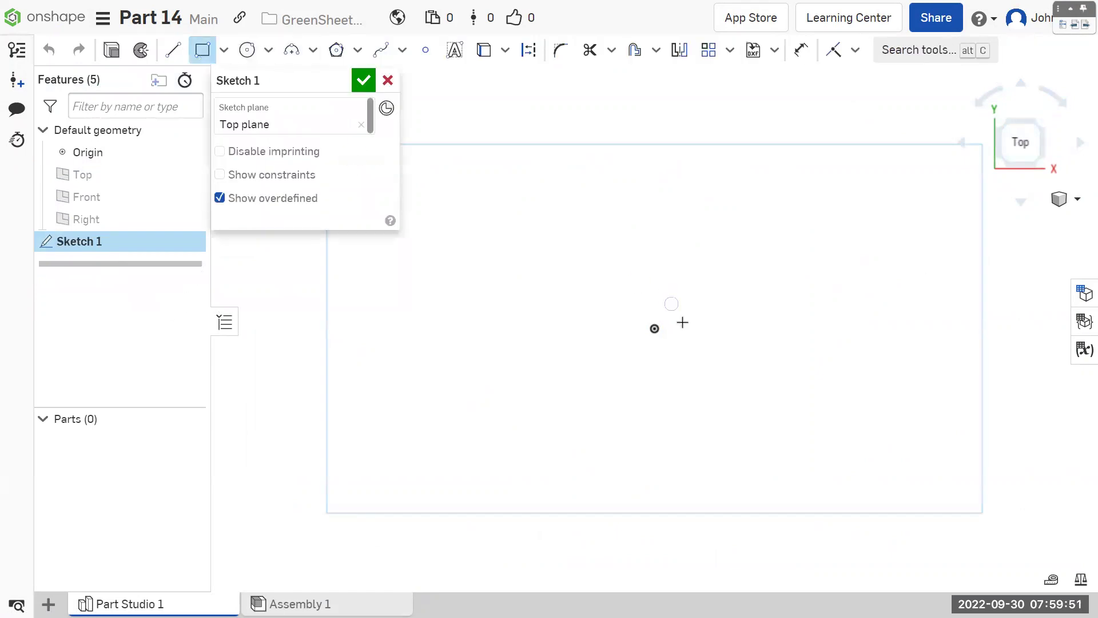
{"action": "left_click_drag", "start_coordinate": [655, 328], "coordinate": [861, 218]}
{"action": "left_click_drag", "start_coordinate": [919, 197], "coordinate": [920, 193]}
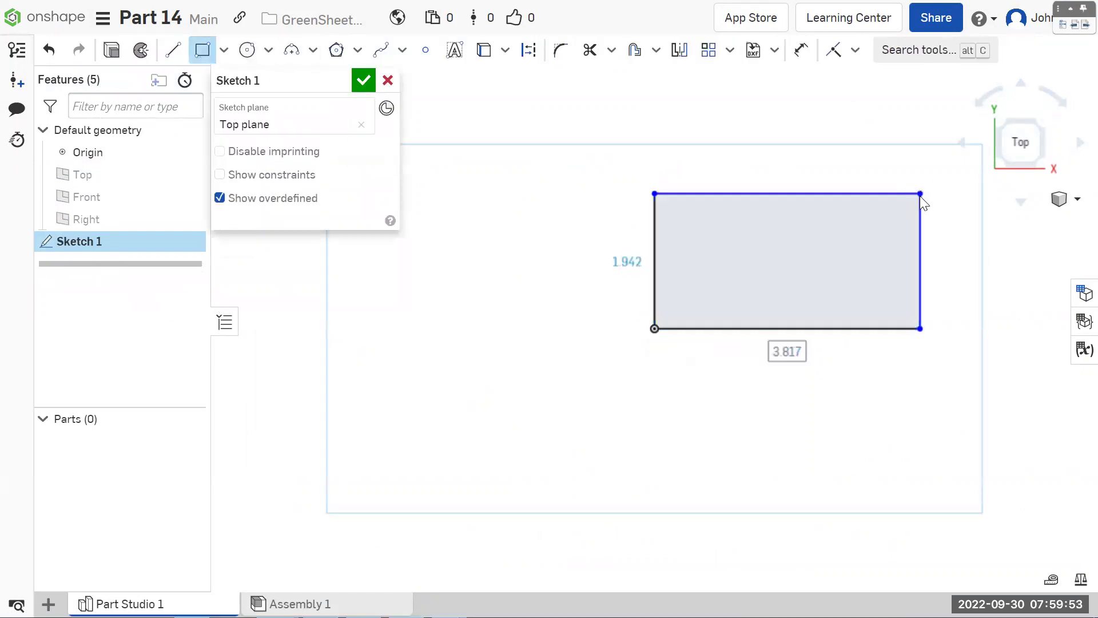
Step: Bring up the Green Sheet PDF, trace in red figure 14's cylinder centre lines and the rectangle between its rounded ends, and clear the marks
{"action": "key", "text": "alt+Tab"}
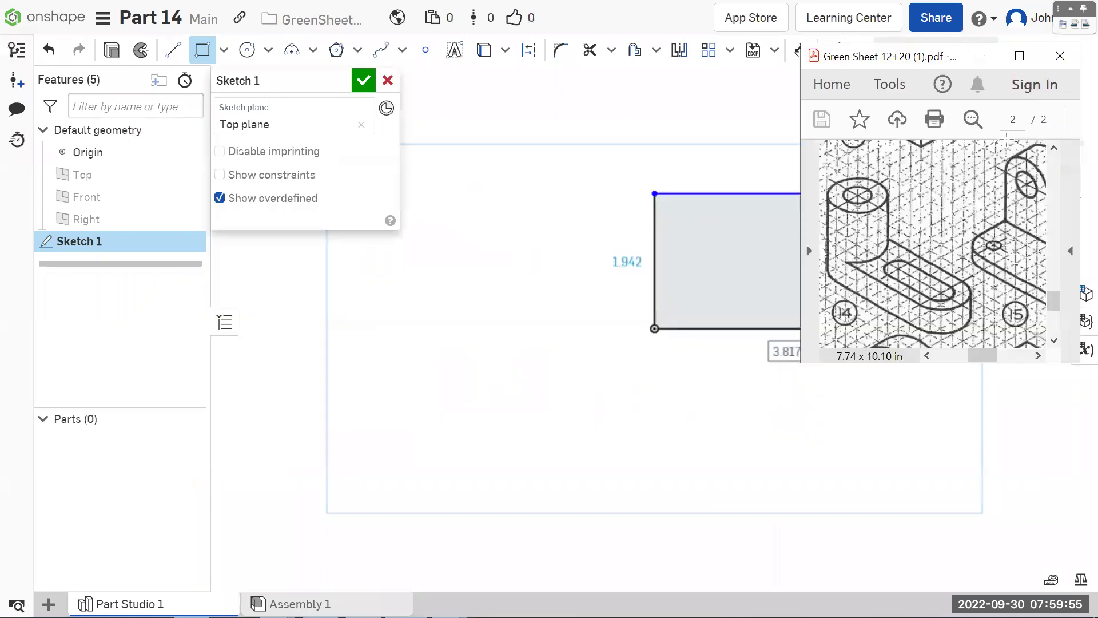
{"action": "left_click", "coordinate": [1024, 144]}
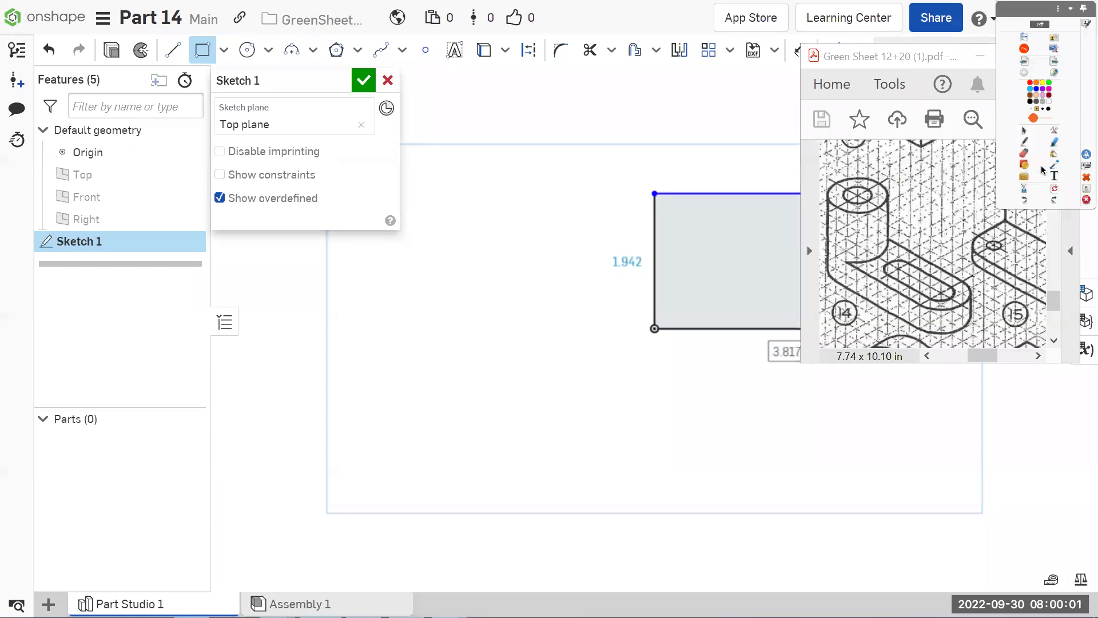
{"action": "left_click_drag", "start_coordinate": [884, 182], "coordinate": [848, 203]}
{"action": "mouse_move", "coordinate": [838, 256]}
{"action": "left_mouse_down"}
{"action": "mouse_move", "coordinate": [877, 227]}
{"action": "mouse_move", "coordinate": [912, 252]}
{"action": "left_mouse_up"}
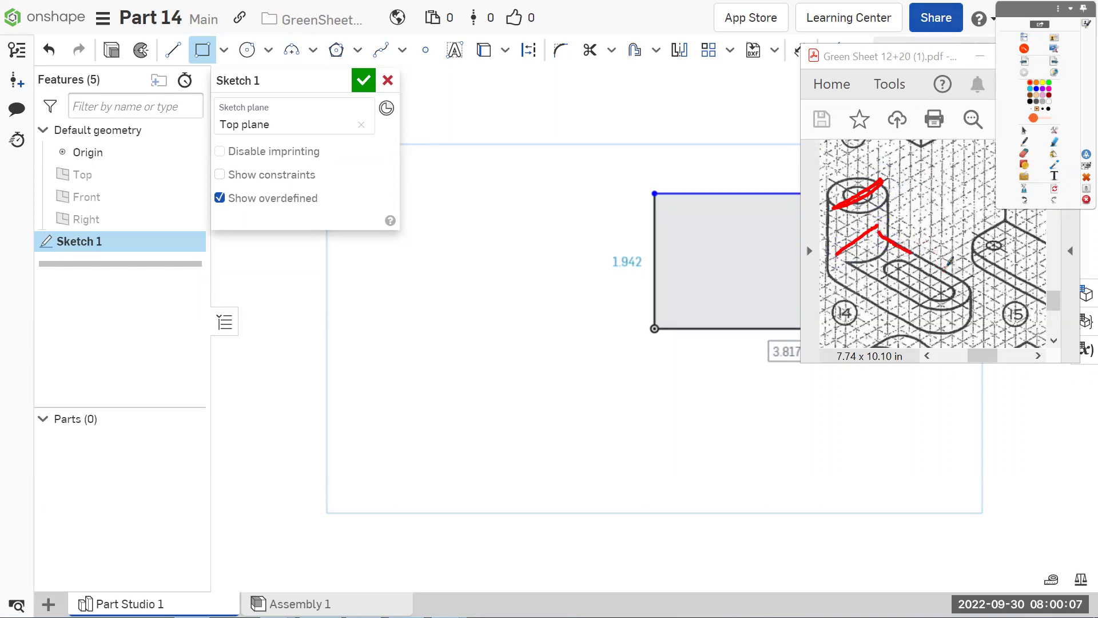
{"action": "left_click_drag", "start_coordinate": [903, 301], "coordinate": [836, 255]}
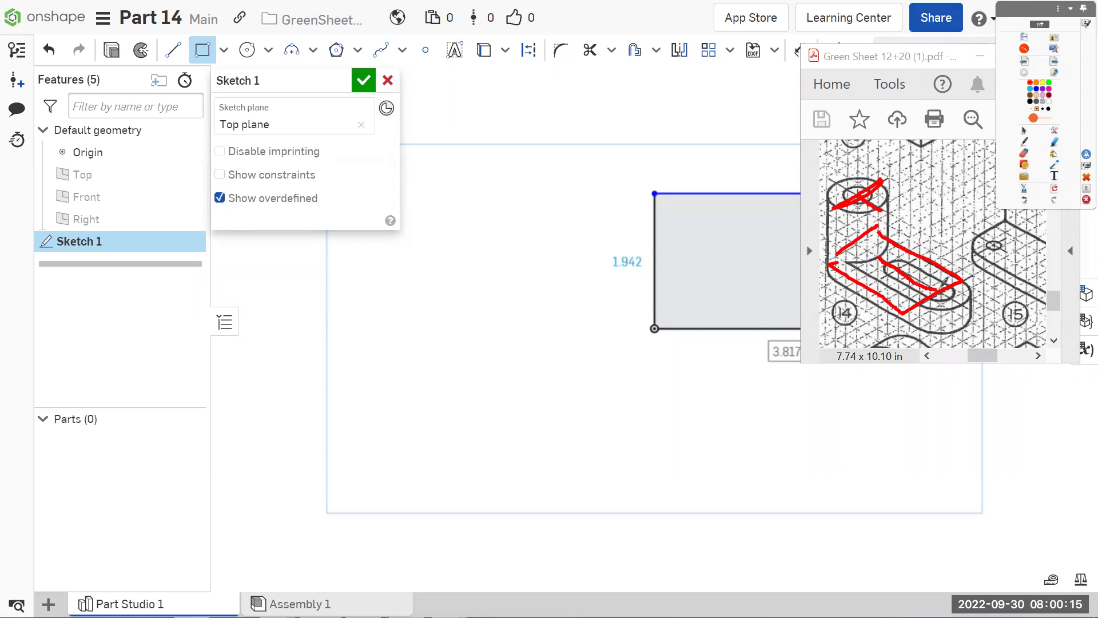
{"action": "left_click", "coordinate": [1056, 189]}
{"action": "left_click", "coordinate": [563, 233]}
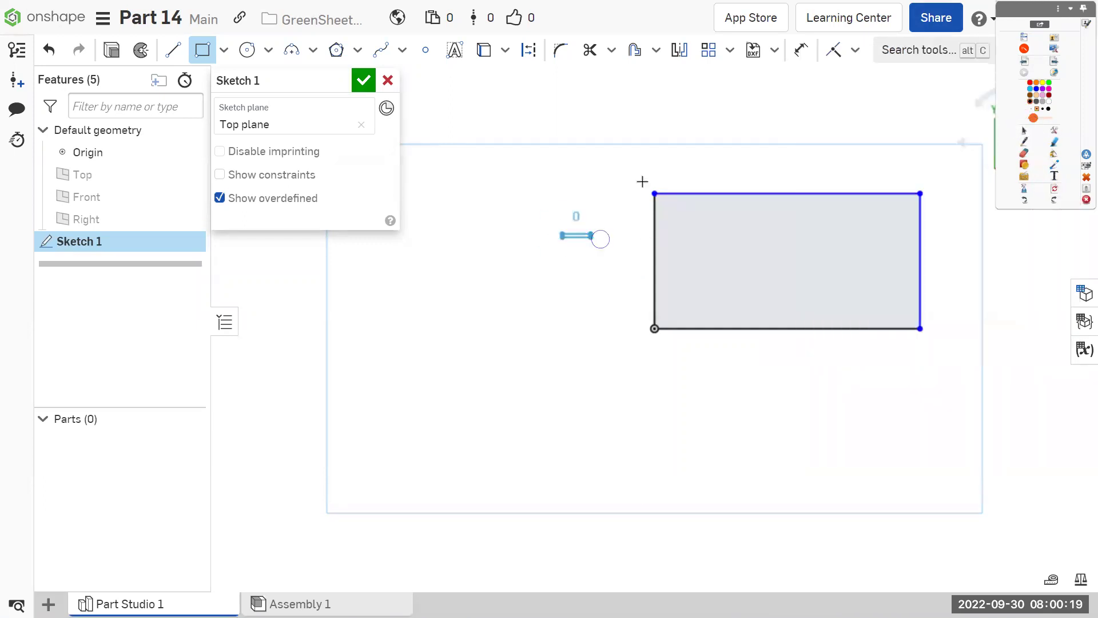
{"action": "key", "text": "Escape"}
Step: Dimension the rectangle 8 in wide and 4 in high
{"action": "left_click", "coordinate": [801, 50]}
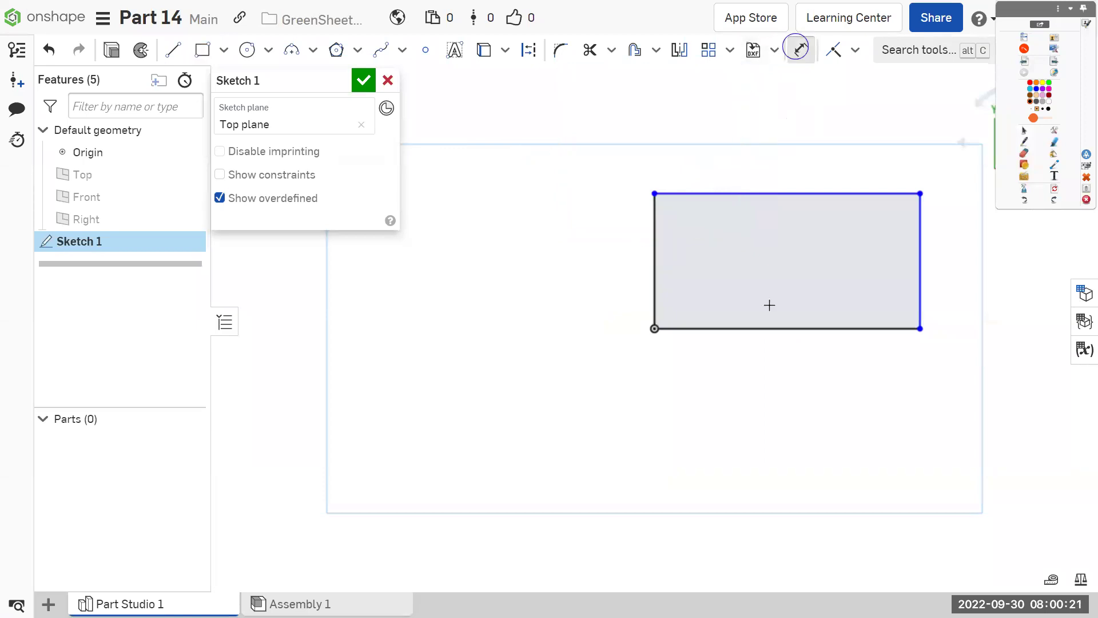
{"action": "left_click", "coordinate": [779, 329]}
{"action": "left_click", "coordinate": [783, 367]}
{"action": "type", "text": "8"}
{"action": "key", "text": "Return"}
{"action": "left_click", "coordinate": [652, 221]}
{"action": "left_click", "coordinate": [607, 238]}
{"action": "key", "text": "Return"}
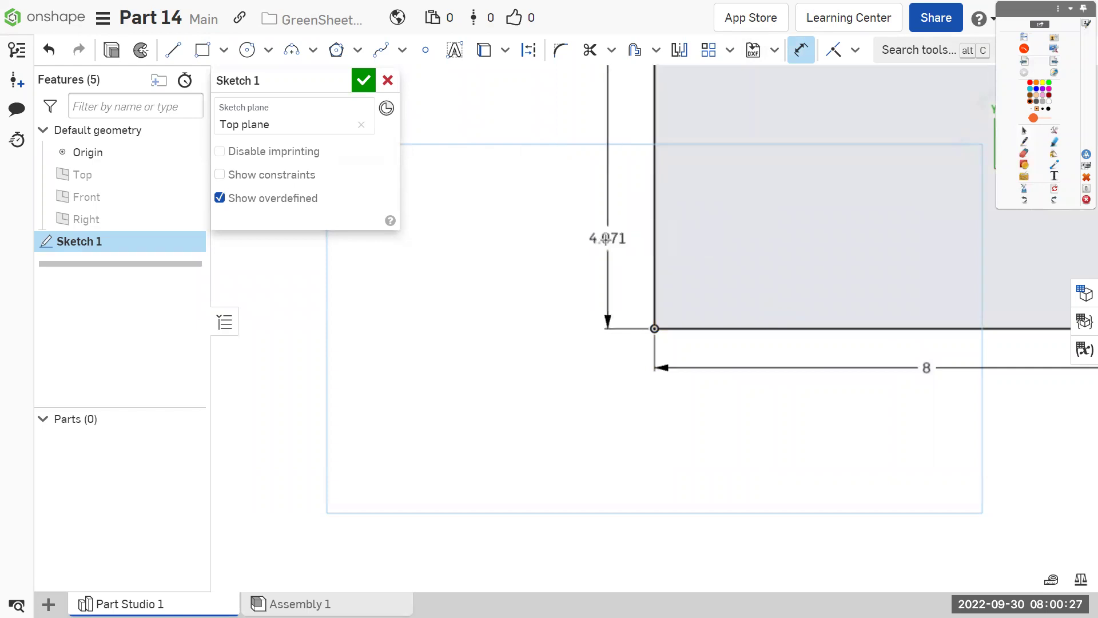
Step: Draw a 4 in diameter circle centred on the midpoint of each short side of the rectangle, and finish the sketch
{"action": "scroll", "coordinate": [413, 316], "scroll_direction": "down", "scroll_amount": 3}
{"action": "key", "text": "c"}
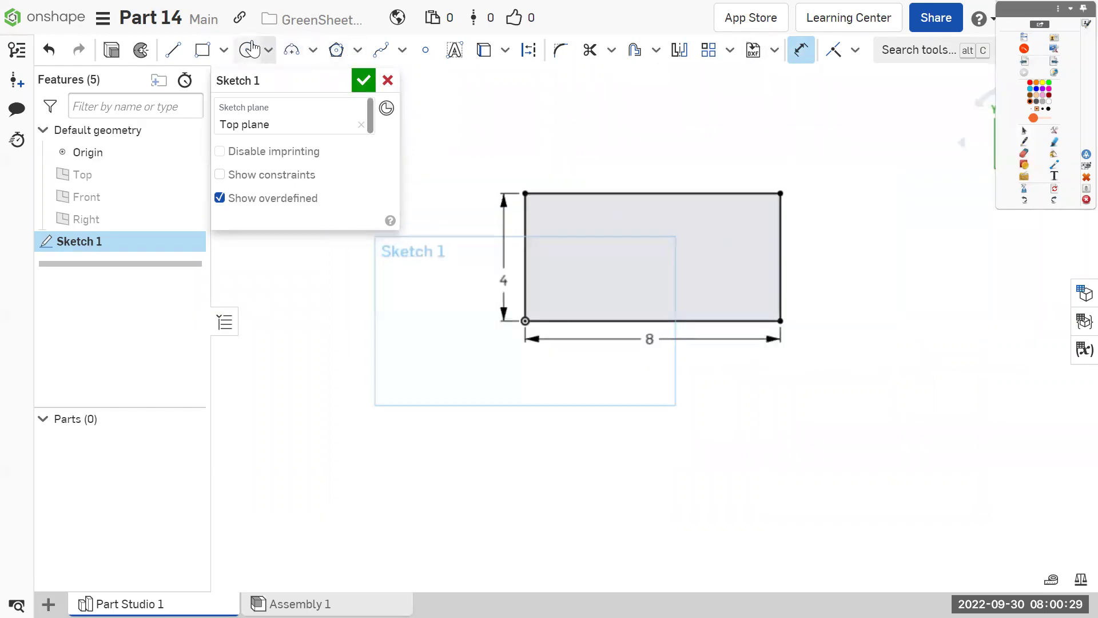
{"action": "left_click", "coordinate": [781, 260]}
{"action": "left_click", "coordinate": [780, 194]}
{"action": "left_click", "coordinate": [525, 257]}
{"action": "left_click", "coordinate": [525, 193]}
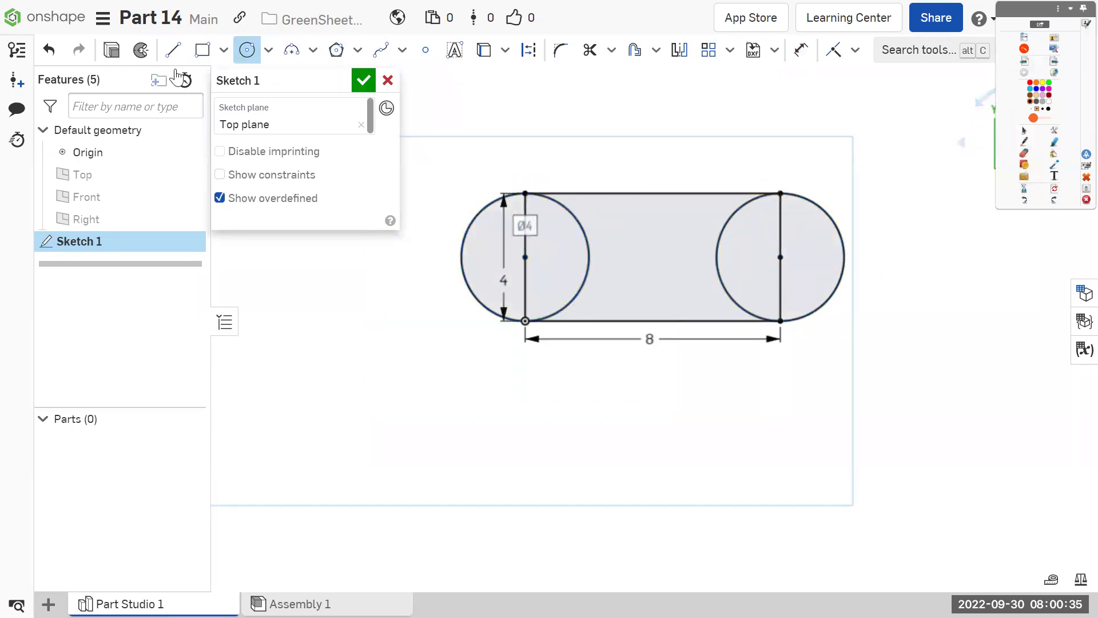
{"action": "left_click", "coordinate": [363, 80]}
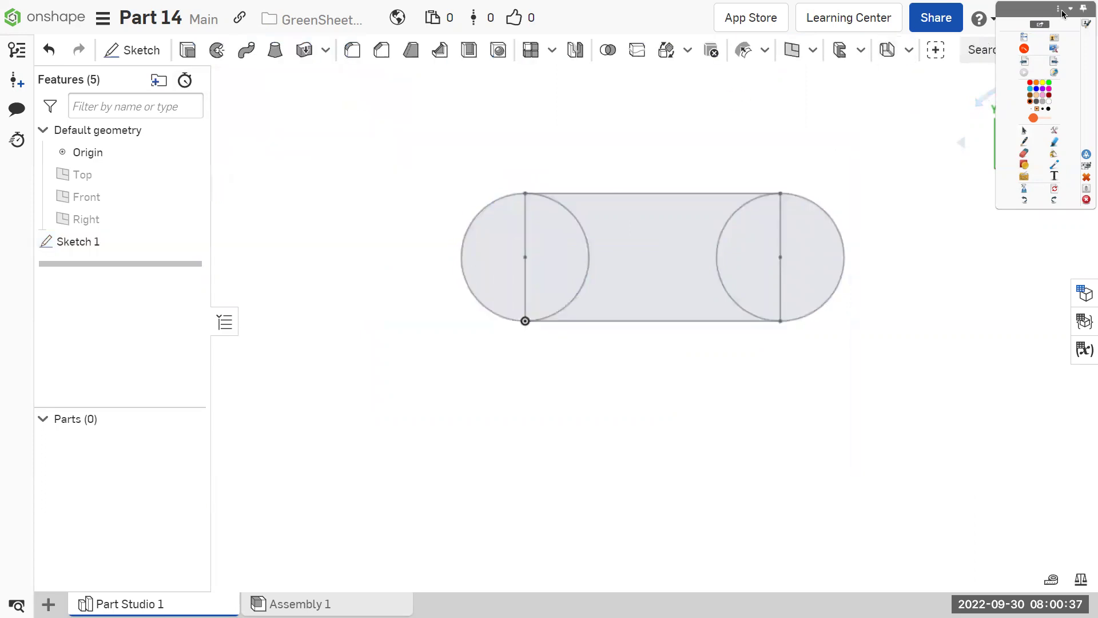
Step: Move the annotation toolbar out of the way and extrude the rectangle and both end circles 2 in as a new solid
{"action": "mouse_move", "coordinate": [1032, 14]}
{"action": "left_mouse_down"}
{"action": "mouse_move", "coordinate": [1043, 478]}
{"action": "mouse_move", "coordinate": [1042, 14]}
{"action": "left_mouse_up"}
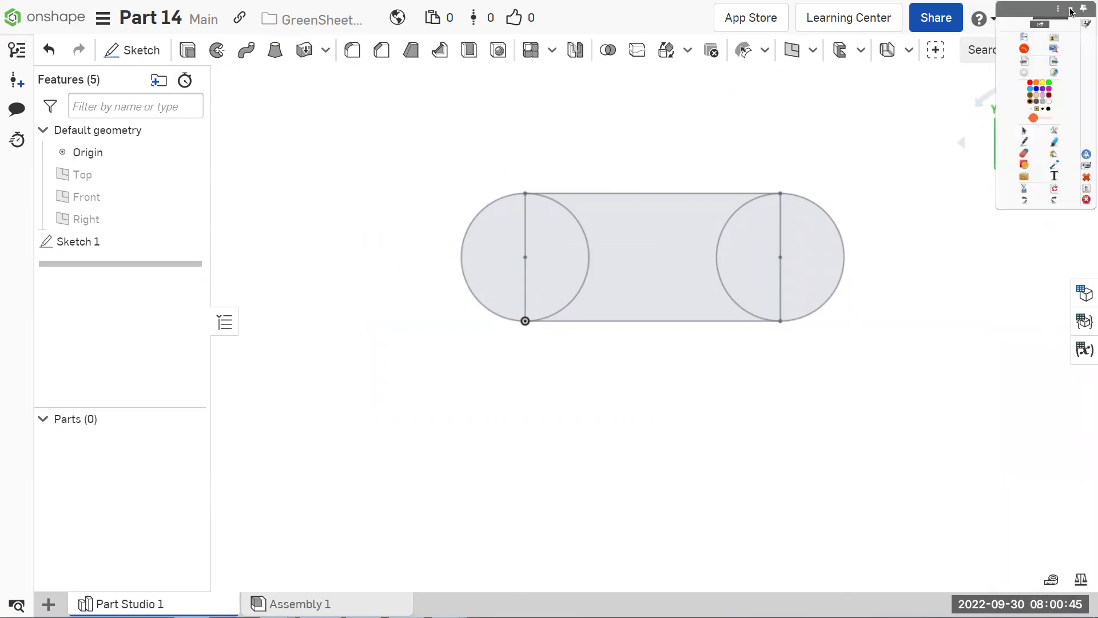
{"action": "mouse_move", "coordinate": [1029, 14]}
{"action": "left_mouse_down"}
{"action": "mouse_move", "coordinate": [369, 56]}
{"action": "mouse_move", "coordinate": [82, 39]}
{"action": "mouse_move", "coordinate": [32, 17]}
{"action": "left_mouse_up"}
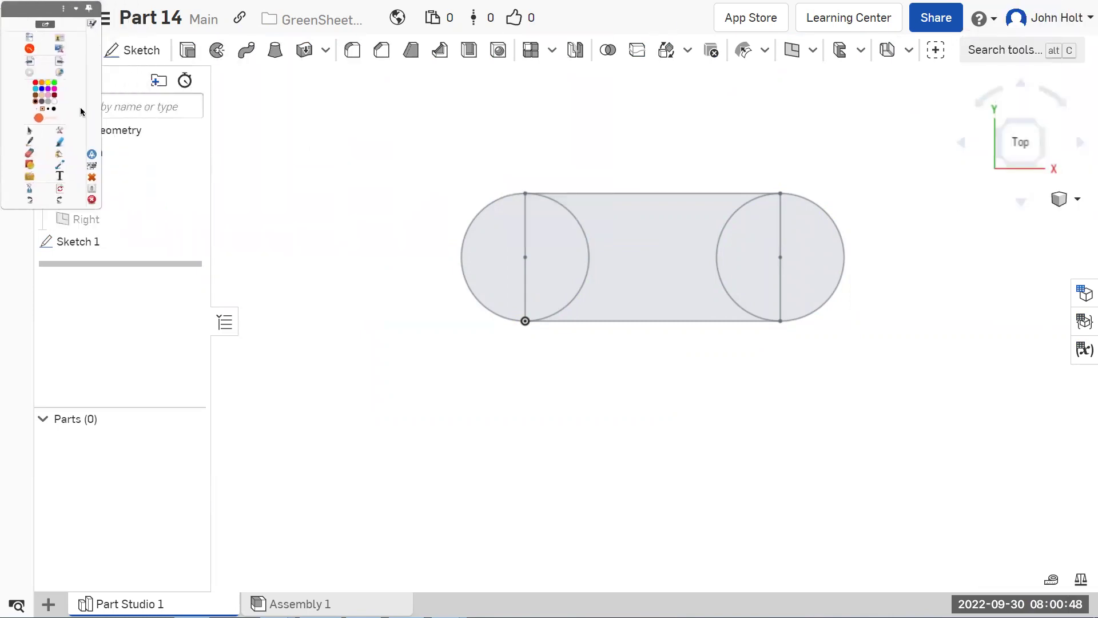
{"action": "left_click", "coordinate": [1043, 163]}
{"action": "left_click", "coordinate": [188, 50]}
{"action": "left_click", "coordinate": [441, 213]}
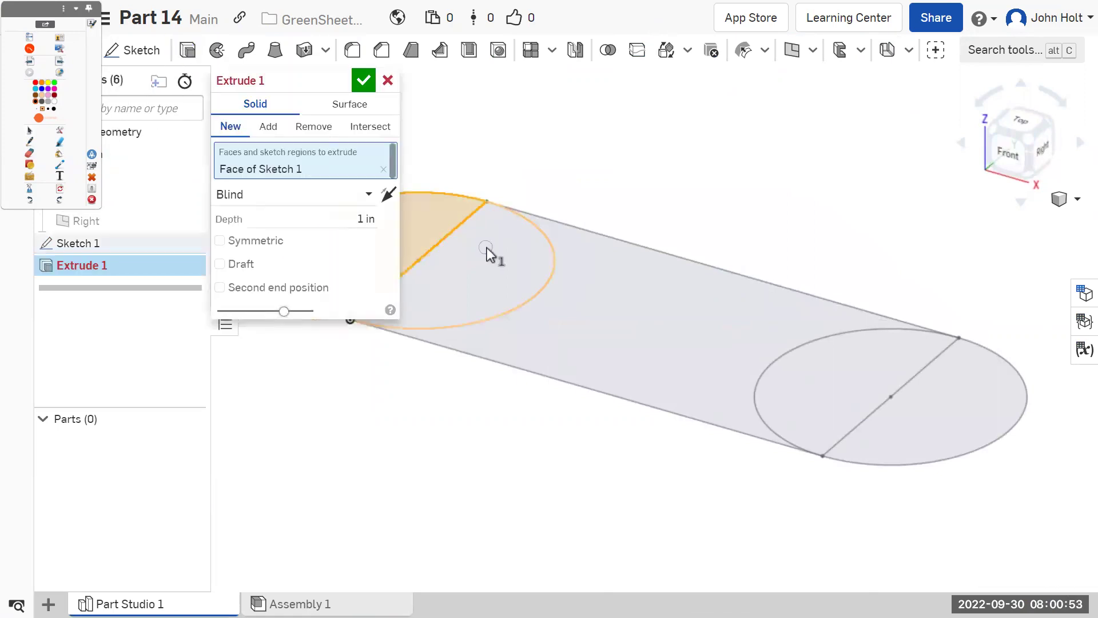
{"action": "left_click", "coordinate": [790, 349]}
{"action": "left_click", "coordinate": [915, 402]}
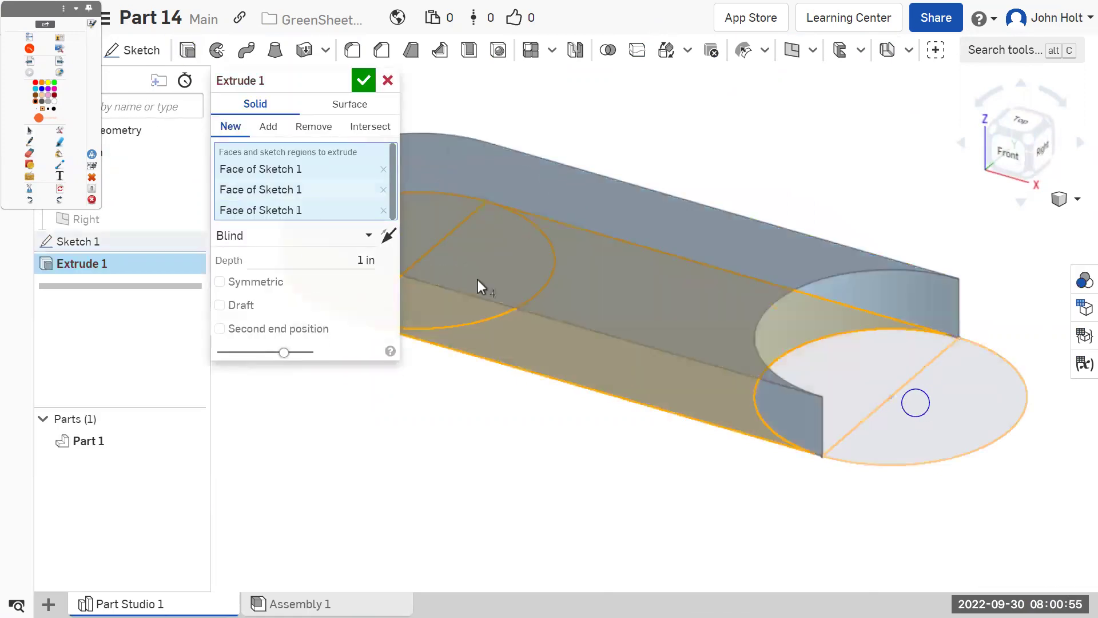
{"action": "left_click", "coordinate": [369, 267]}
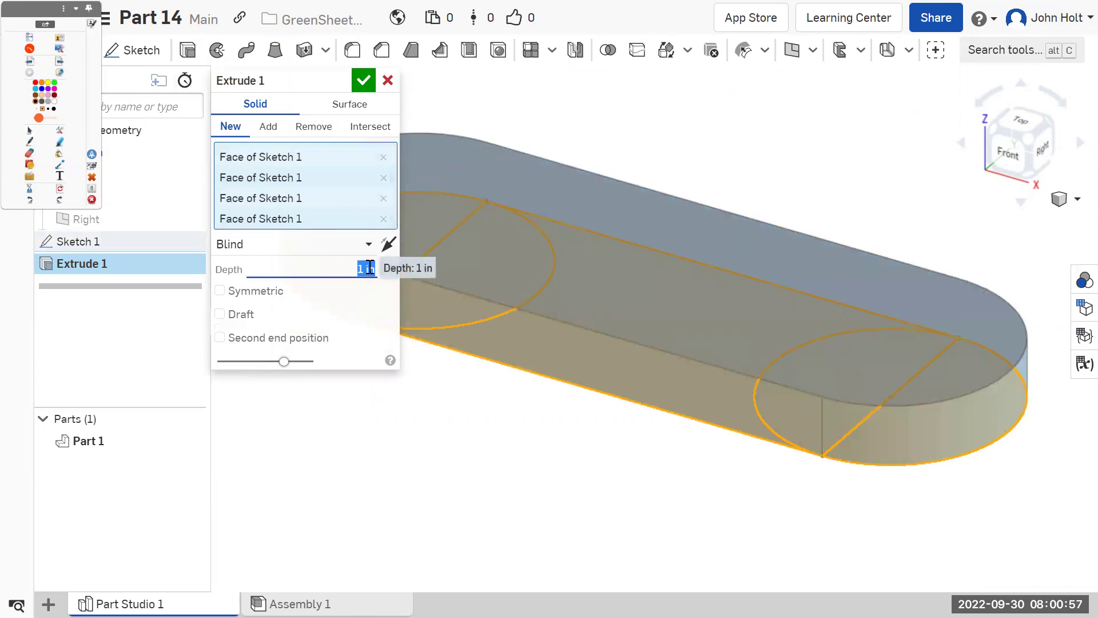
{"action": "left_click", "coordinate": [364, 81]}
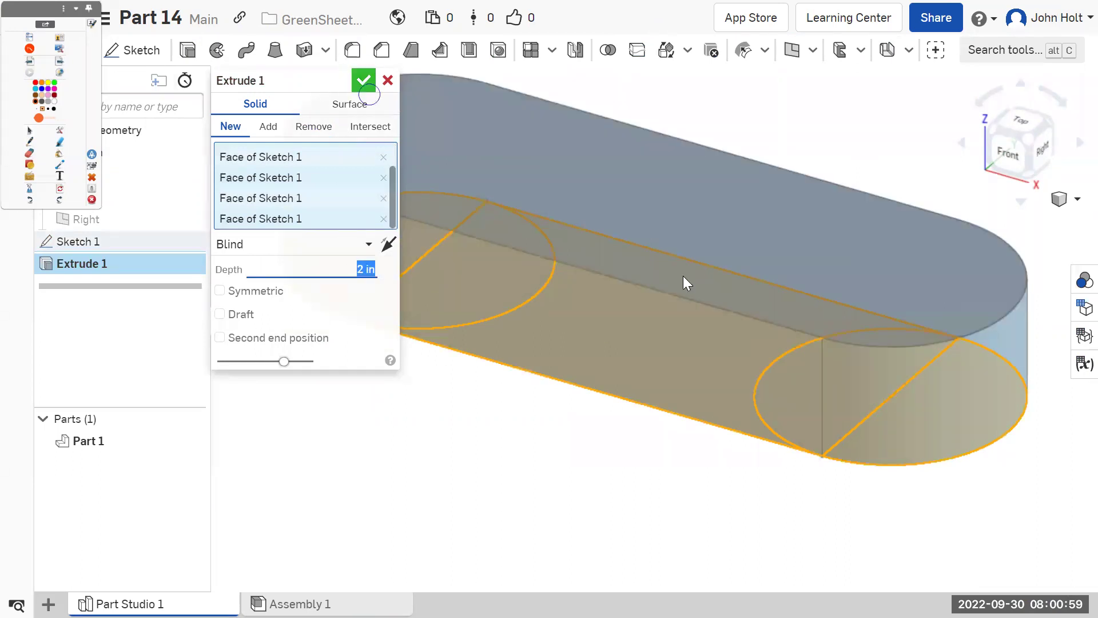
Step: Start a sketch on the base's upper face and project the rounded edge of the end farthest from the origin
{"action": "left_click", "coordinate": [133, 50]}
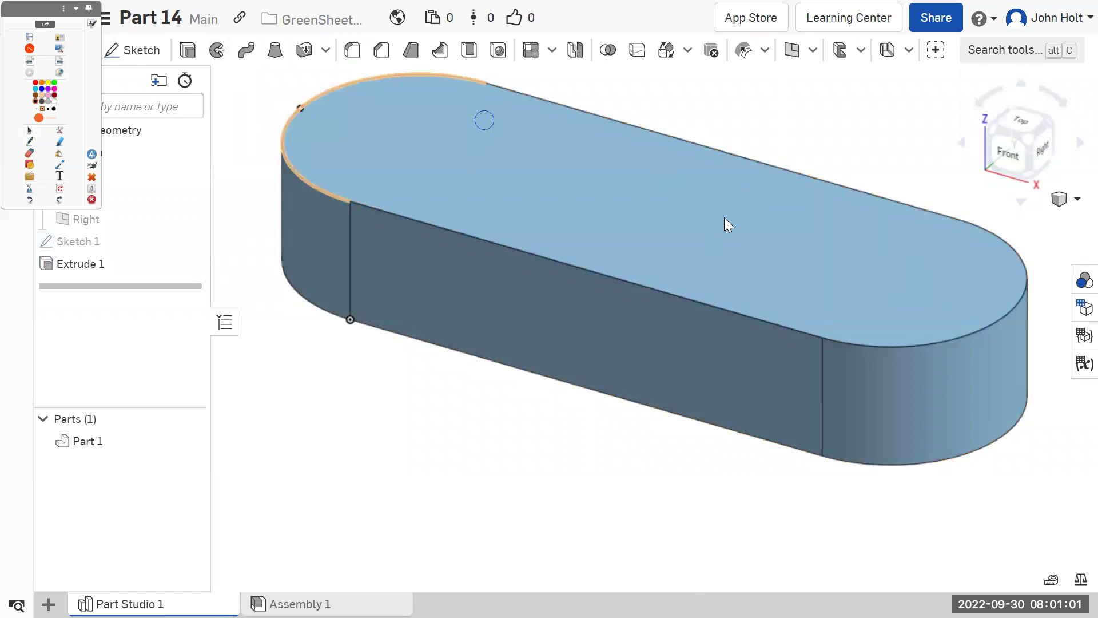
{"action": "left_click", "coordinate": [1018, 123]}
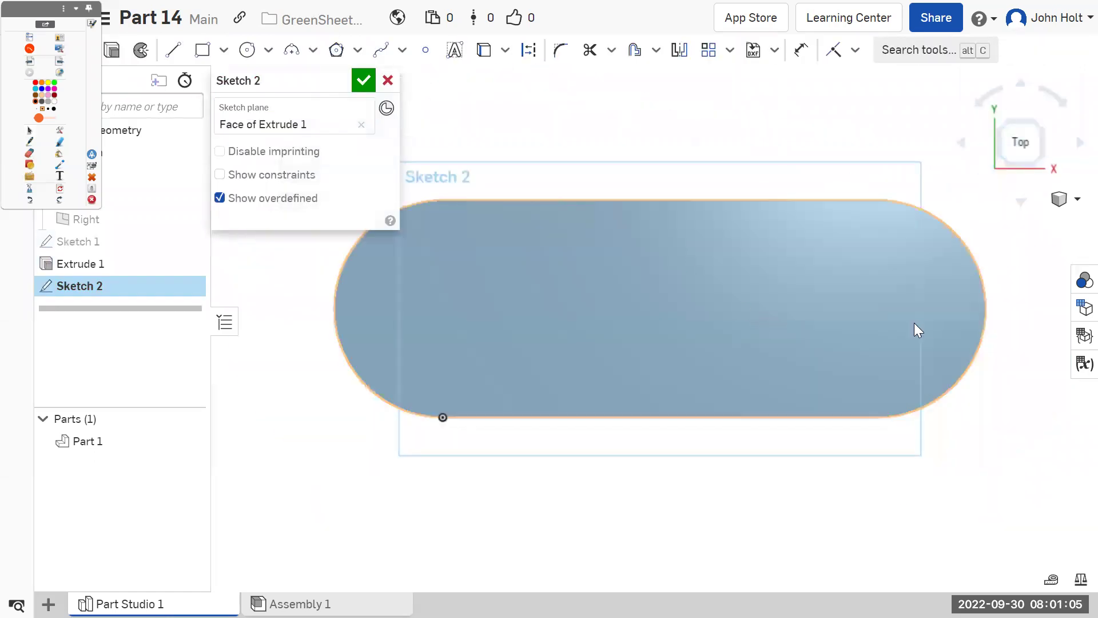
{"action": "left_click", "coordinate": [247, 50]}
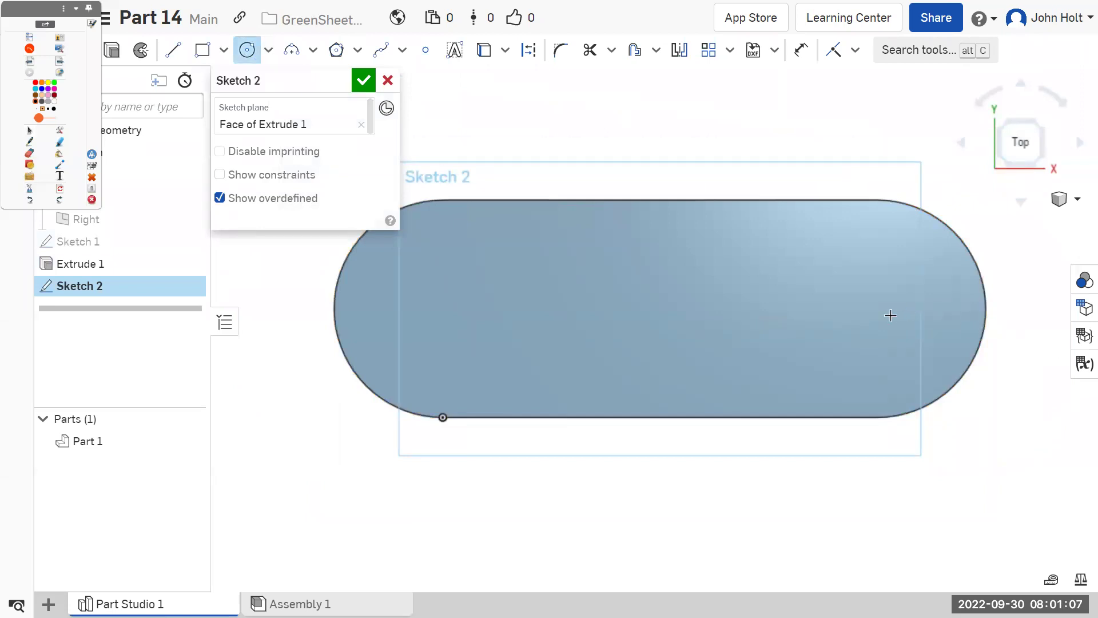
{"action": "left_click", "coordinate": [483, 50]}
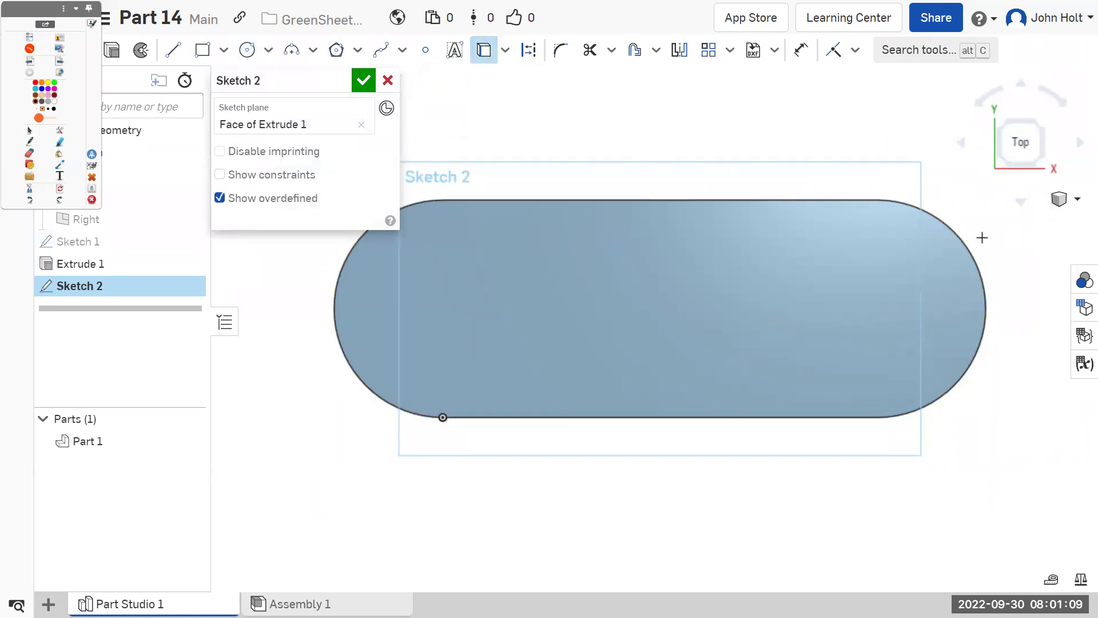
{"action": "left_click", "coordinate": [960, 239]}
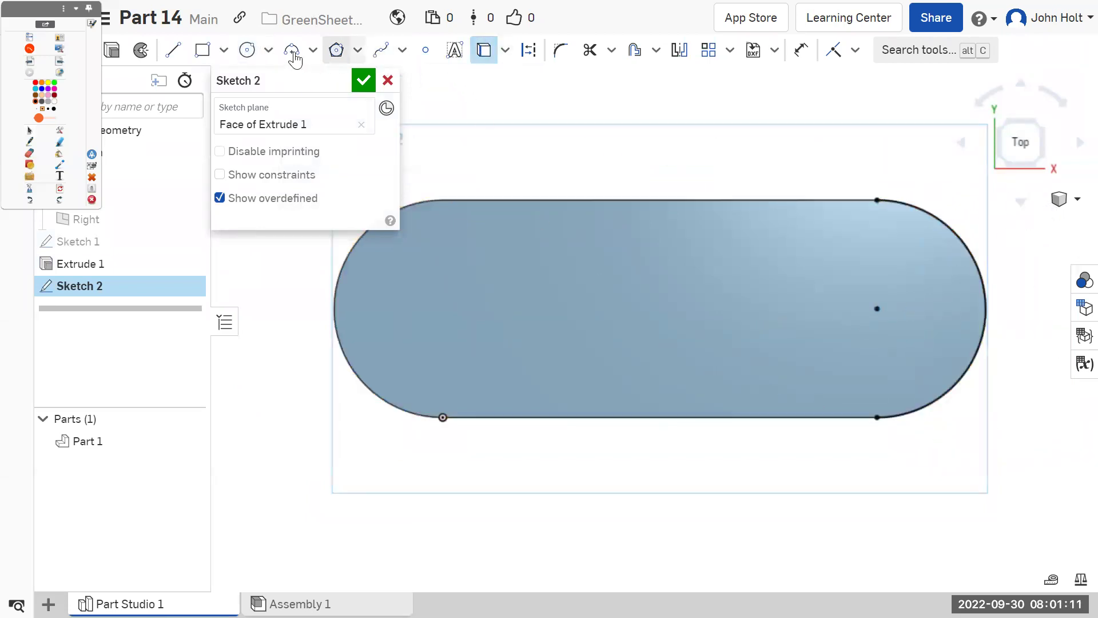
Step: Draw a circle about 1.34 in in diameter at the centre of the projected arc
{"action": "left_click", "coordinate": [252, 52]}
{"action": "left_click", "coordinate": [877, 308]}
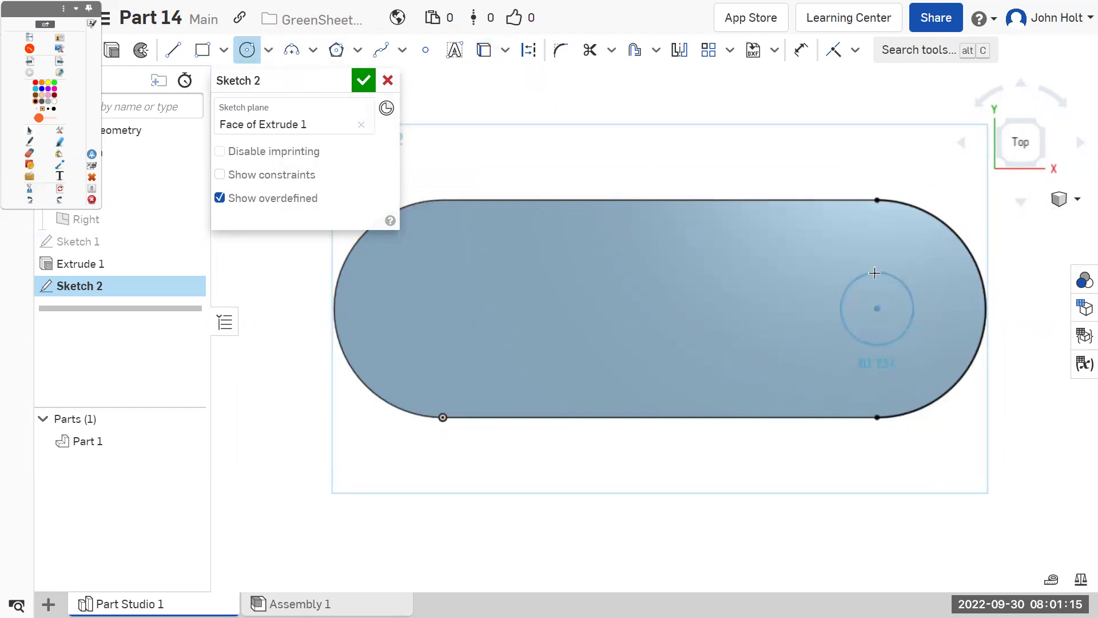
{"action": "left_click", "coordinate": [874, 273]}
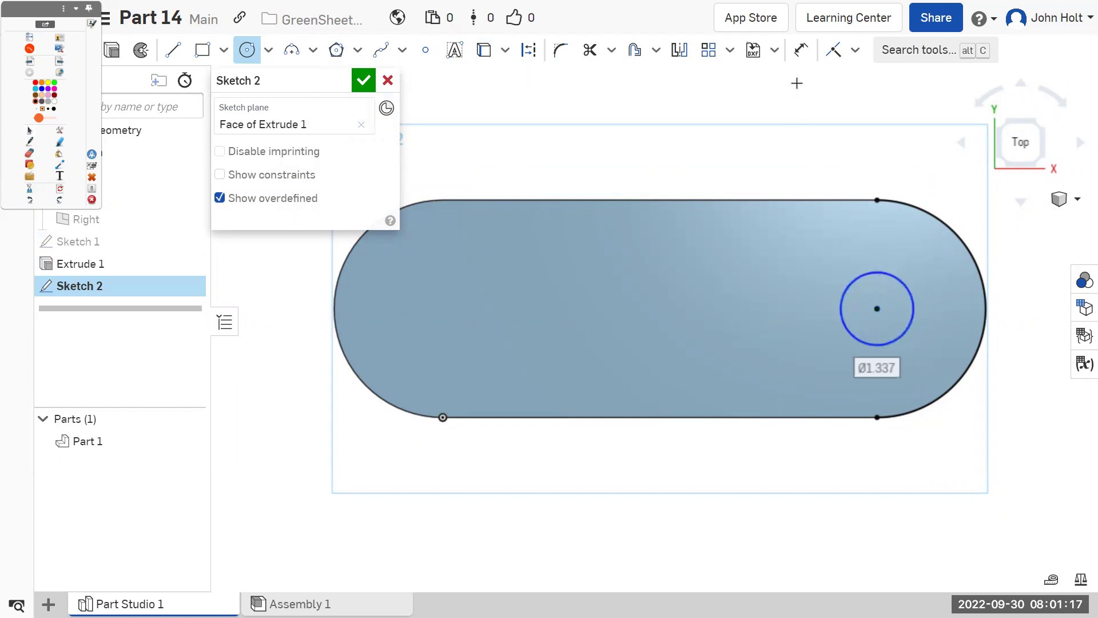
Step: Set the diameter of the circle at the projected arc's centre to 2 in
{"action": "left_click", "coordinate": [801, 50]}
{"action": "left_click", "coordinate": [875, 273]}
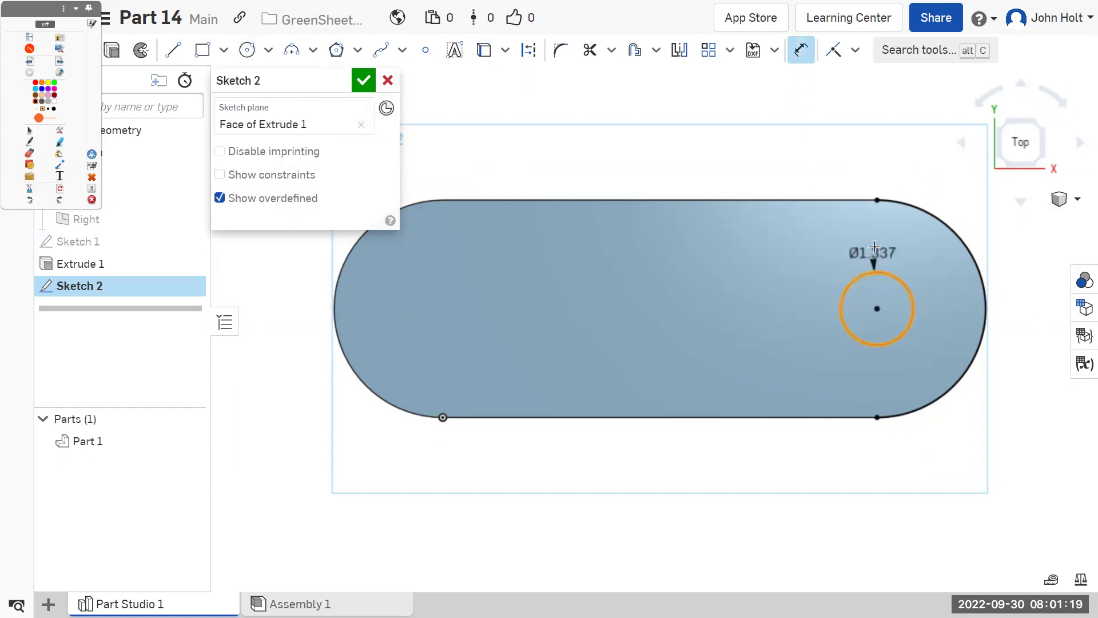
{"action": "left_click", "coordinate": [875, 247]}
{"action": "type", "text": "2"}
{"action": "key", "text": "Return"}
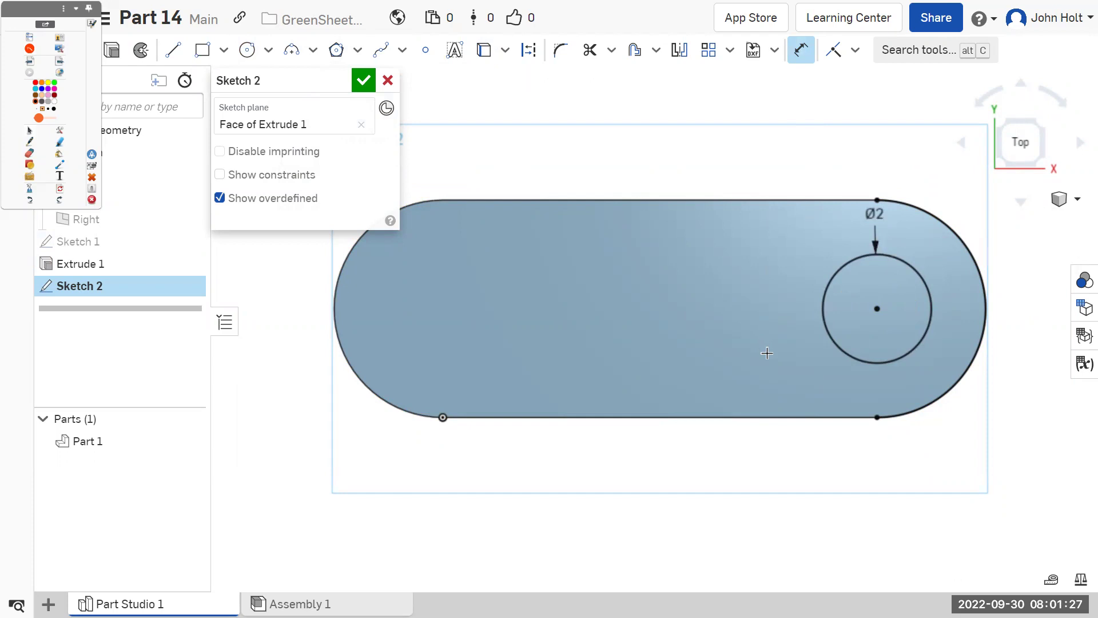
{"action": "left_click", "coordinate": [225, 50]}
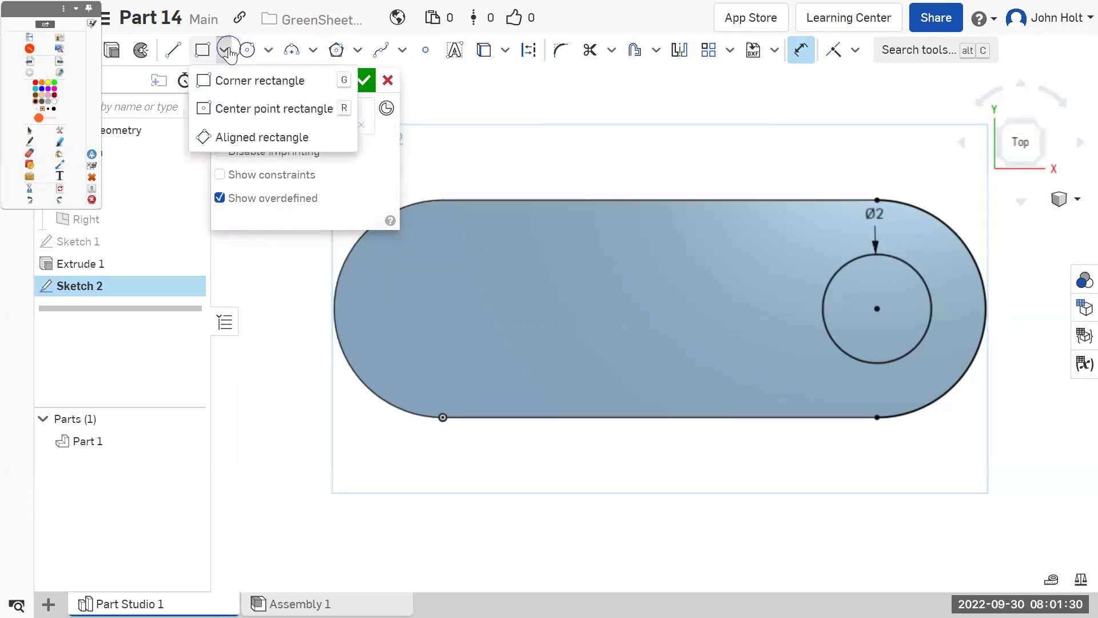
{"action": "left_click", "coordinate": [244, 139]}
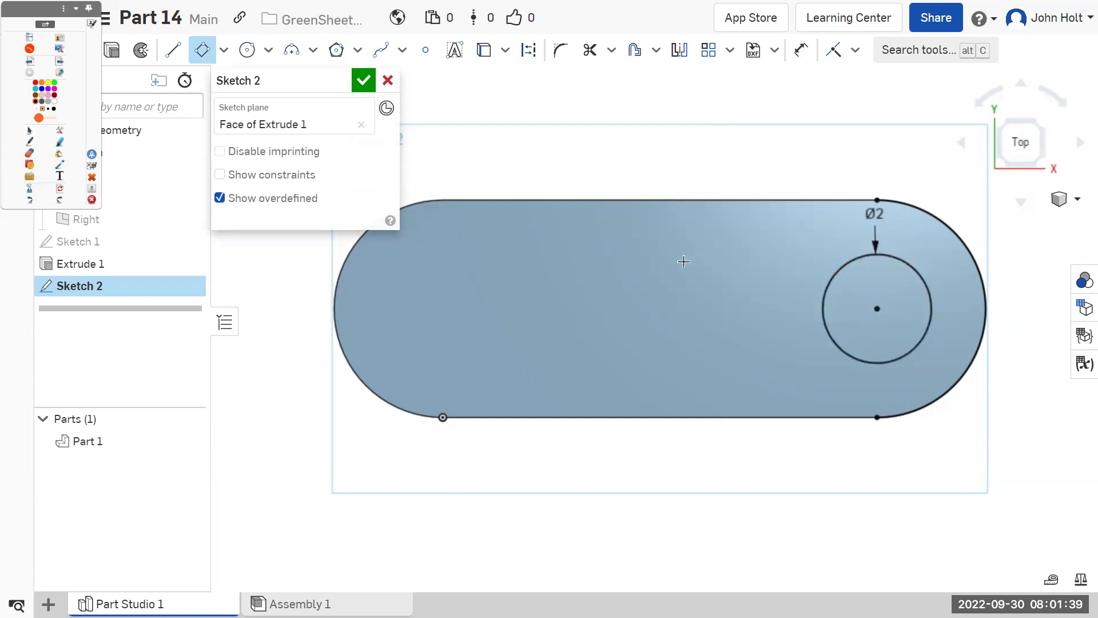
{"action": "key", "text": "Escape"}
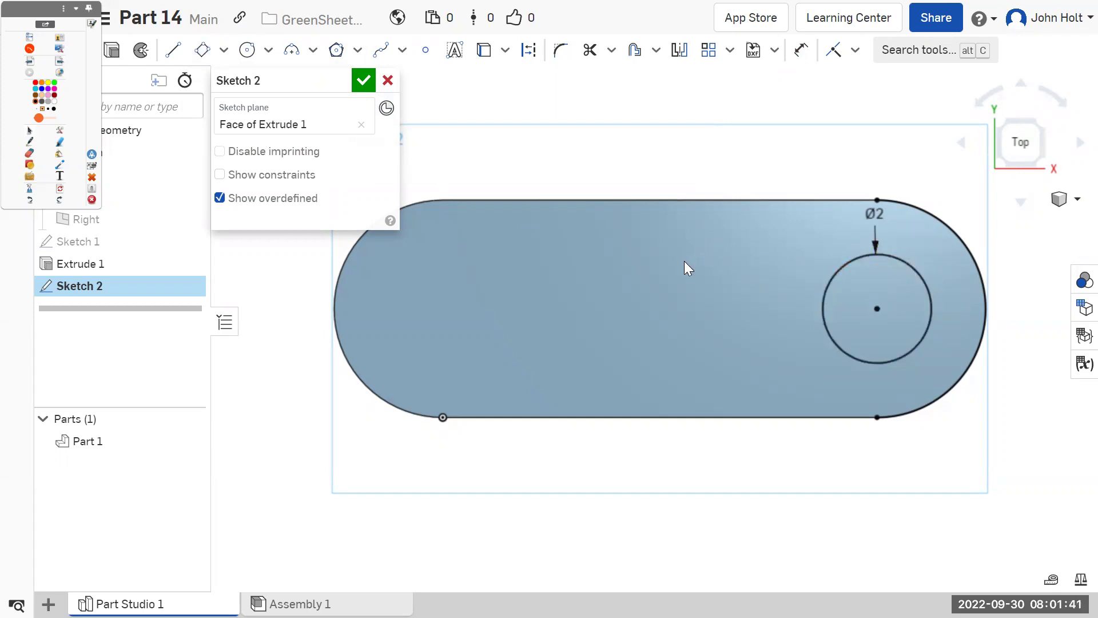
Step: Draw a horizontal line from the circle's centre toward the opposite end of the base and dimension its length as 4 in
{"action": "left_click", "coordinate": [174, 52]}
{"action": "left_click", "coordinate": [877, 308]}
{"action": "left_click", "coordinate": [701, 308]}
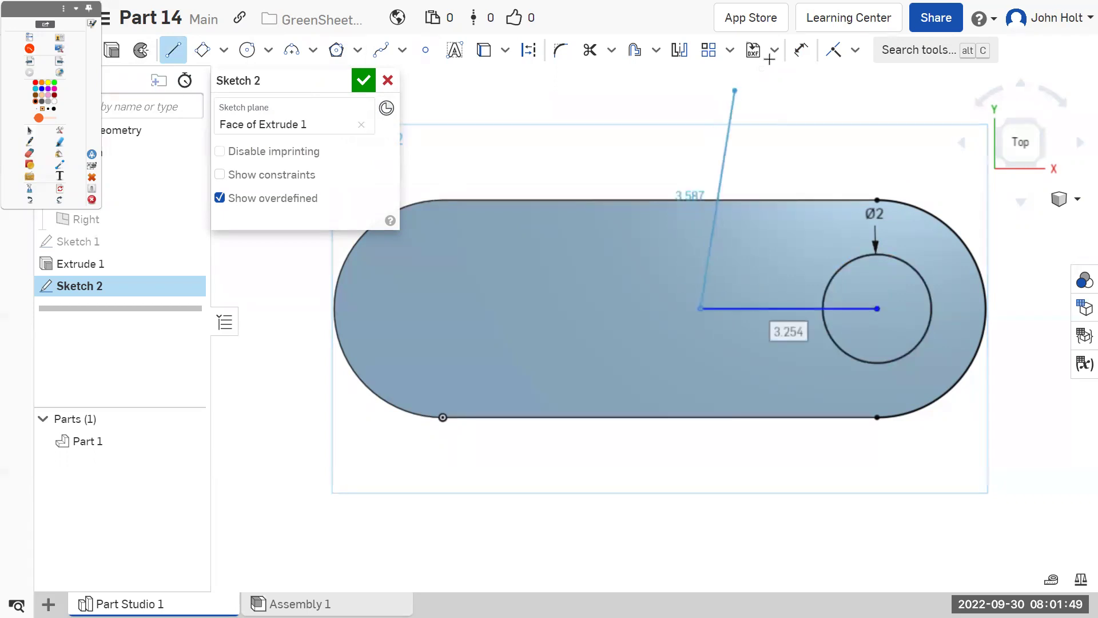
{"action": "left_click", "coordinate": [801, 50]}
{"action": "left_click", "coordinate": [796, 330]}
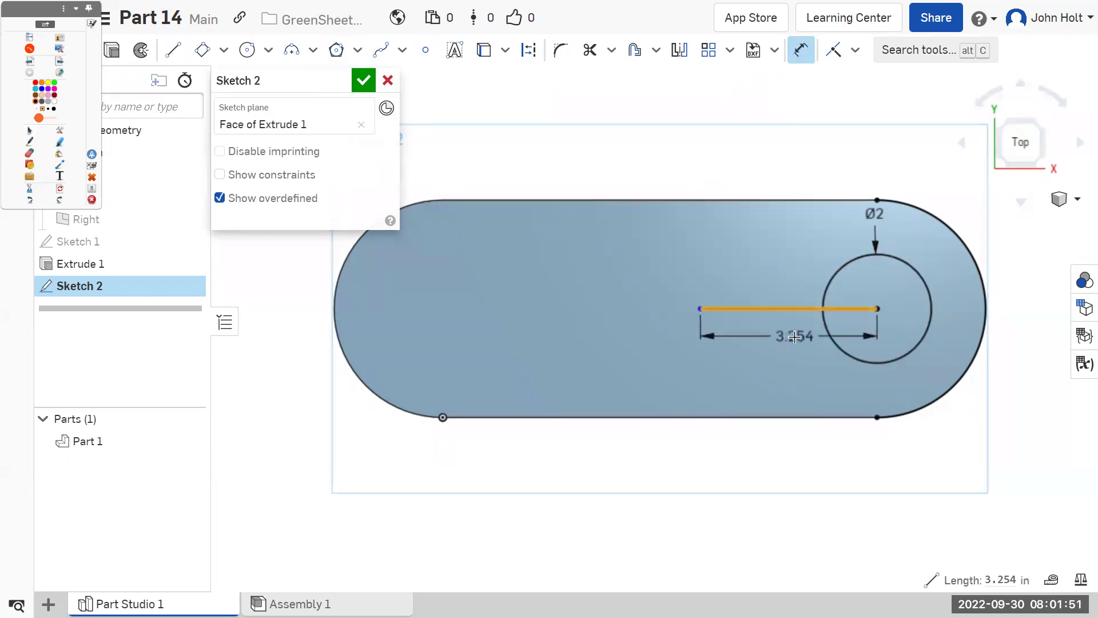
{"action": "left_click", "coordinate": [798, 368]}
{"action": "type", "text": "4"}
{"action": "key", "text": "Return"}
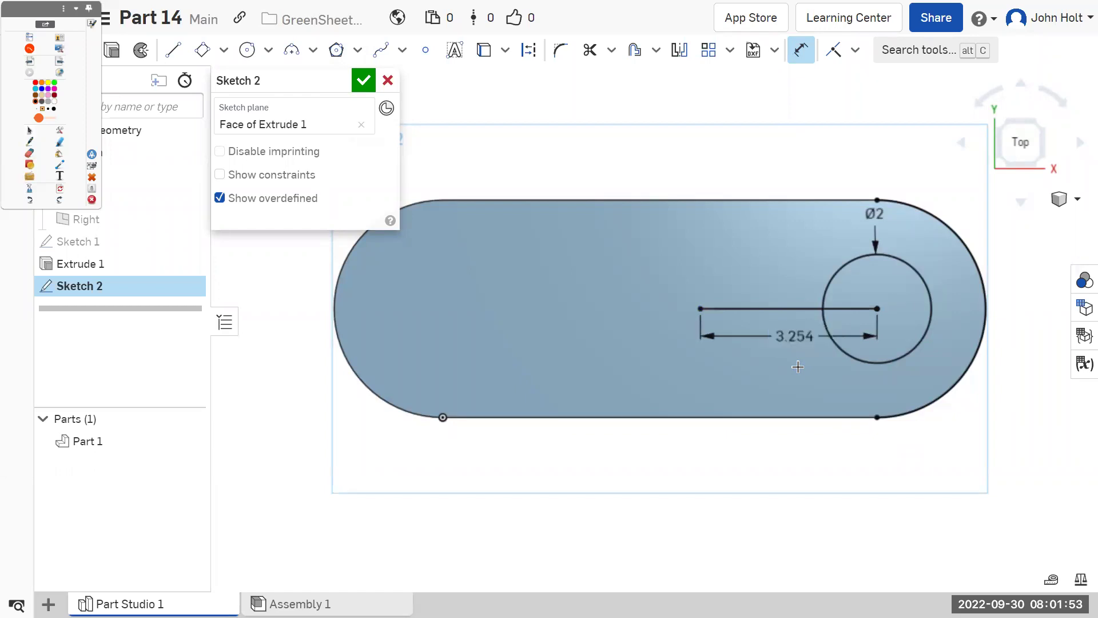
Step: Draw a second circle centred on the free end of the 4 in line and dimension its diameter as 2 in
{"action": "left_click", "coordinate": [247, 50]}
{"action": "left_click", "coordinate": [660, 308]}
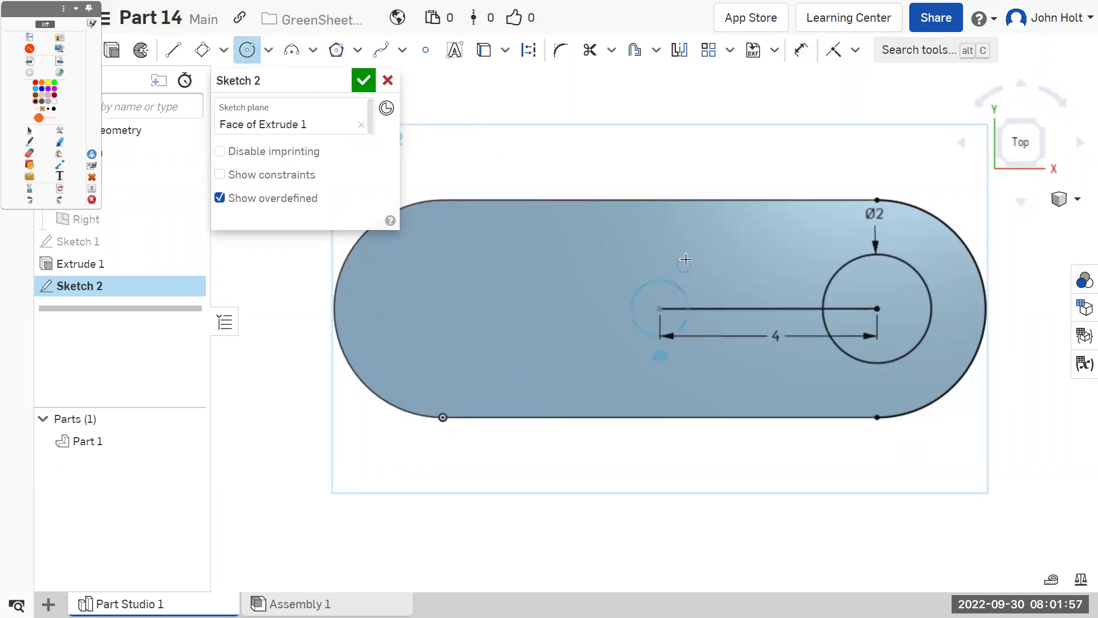
{"action": "left_click", "coordinate": [661, 253]}
{"action": "key", "text": "d"}
{"action": "left_click", "coordinate": [661, 255]}
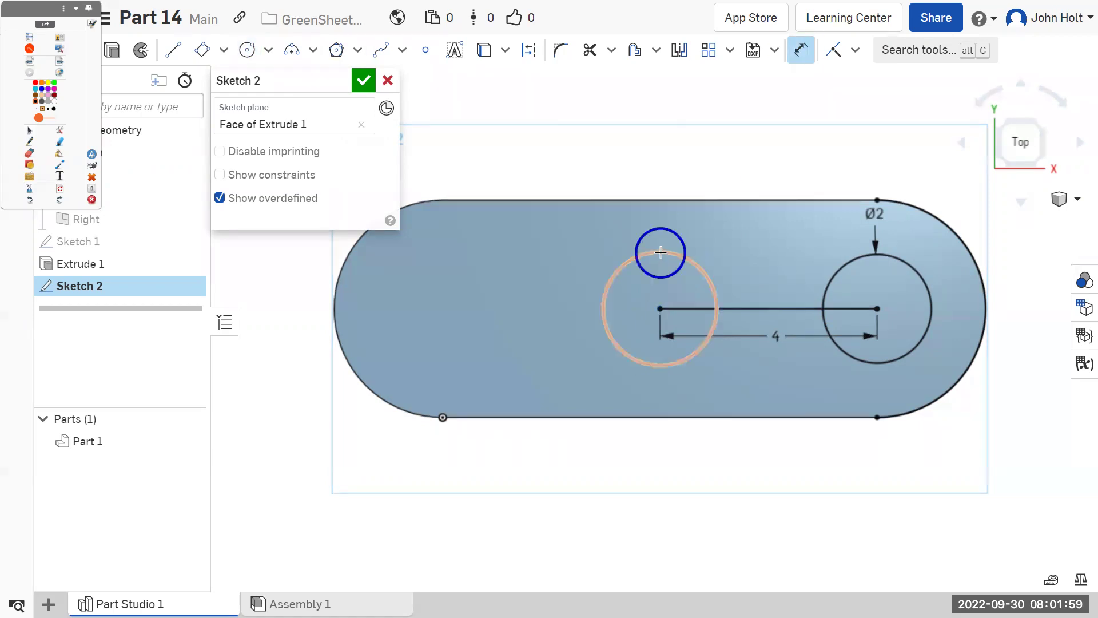
{"action": "left_click", "coordinate": [644, 224]}
{"action": "type", "text": "2"}
{"action": "key", "text": "Return"}
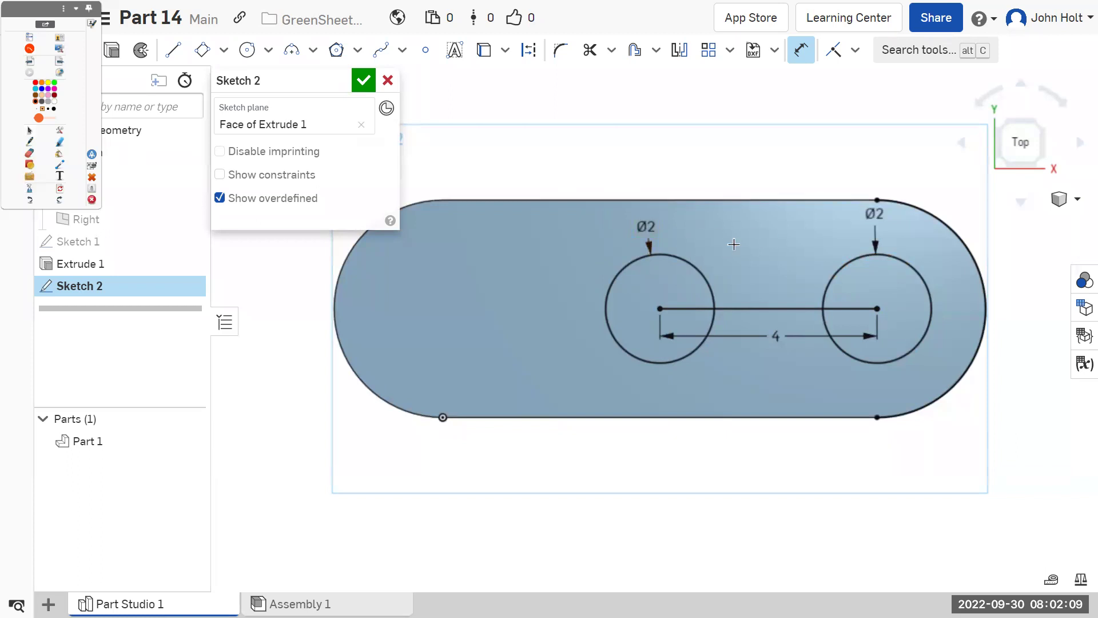
Step: Draw a corner rectangle about 4.65 by 1.4 in above the centre line, starting at the second circle's centre
{"action": "left_click", "coordinate": [224, 63]}
{"action": "left_click", "coordinate": [229, 81]}
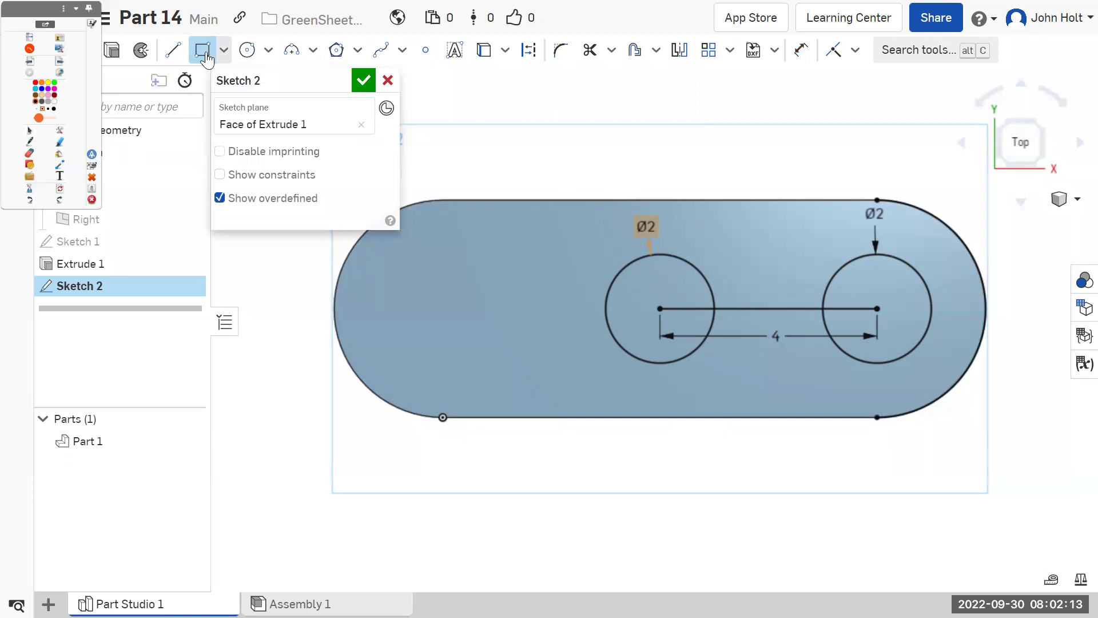
{"action": "left_click", "coordinate": [659, 309]}
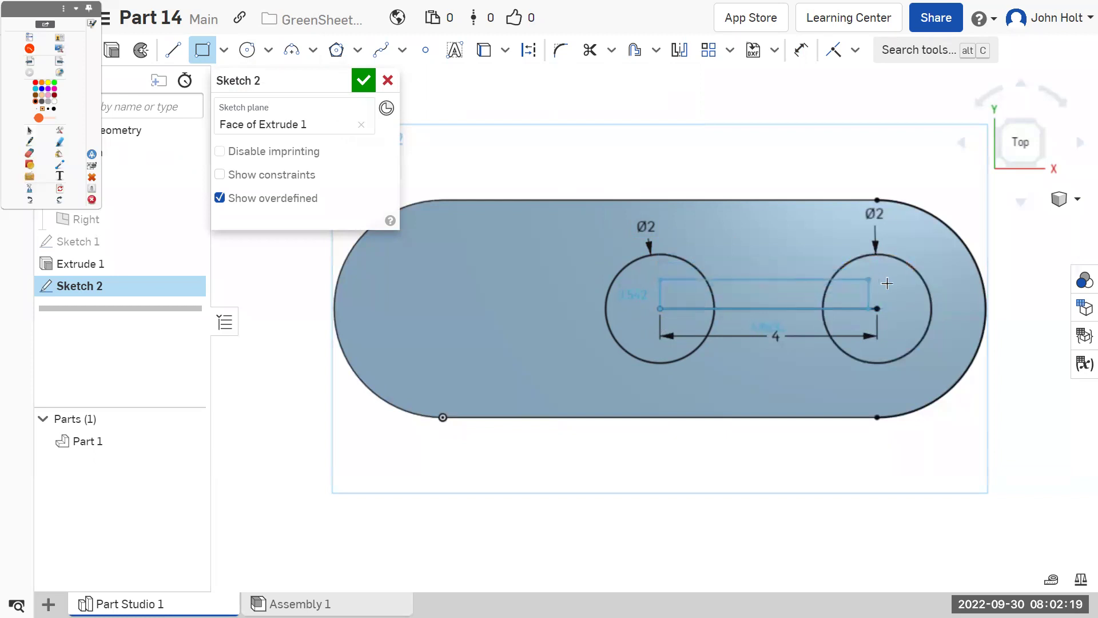
{"action": "left_click", "coordinate": [913, 233]}
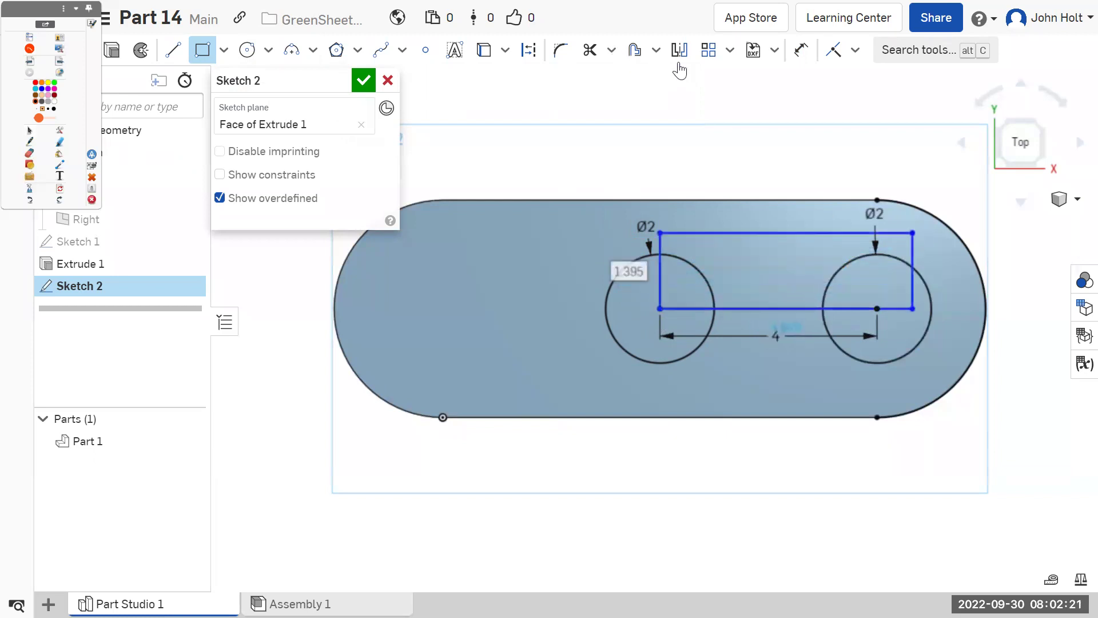
Step: Dimension the rectangle above the centre line as 4 in long and 1 in high
{"action": "left_click", "coordinate": [797, 55]}
{"action": "left_click", "coordinate": [778, 217]}
{"action": "left_click", "coordinate": [778, 214]}
{"action": "key", "text": "Return"}
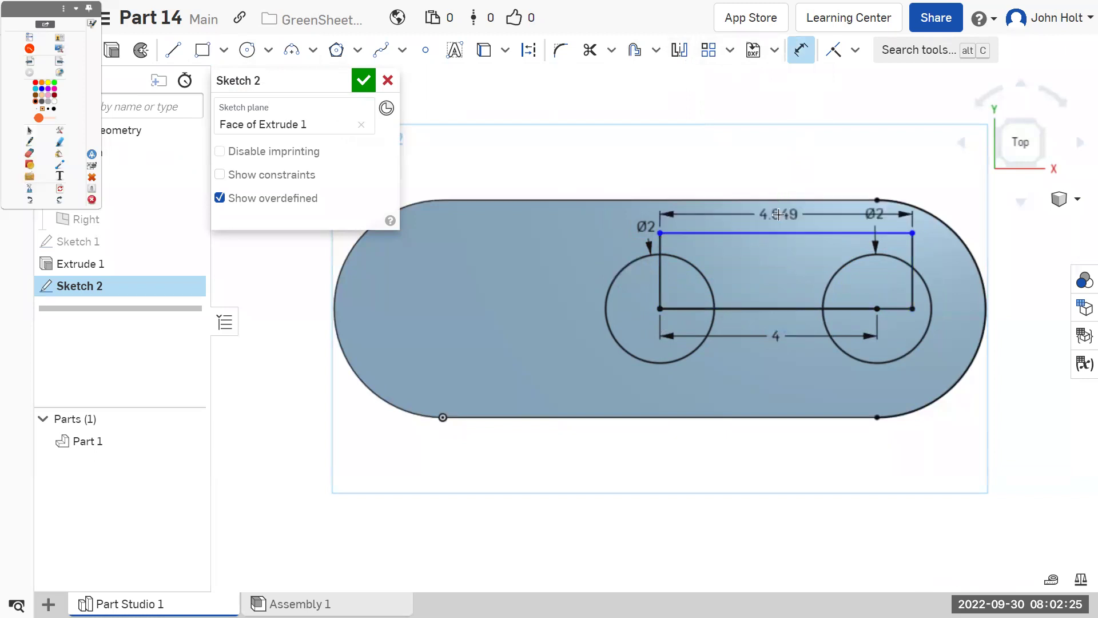
{"action": "left_click", "coordinate": [878, 243]}
{"action": "left_click", "coordinate": [910, 266]}
{"action": "left_click", "coordinate": [926, 246]}
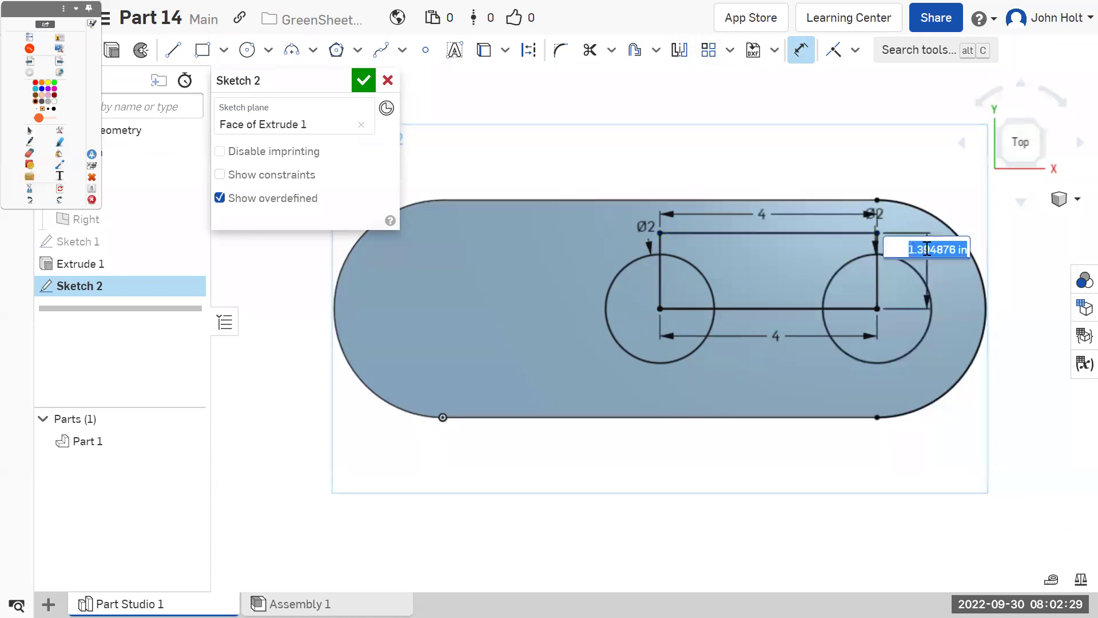
{"action": "type", "text": "1"}
{"action": "key", "text": "Return"}
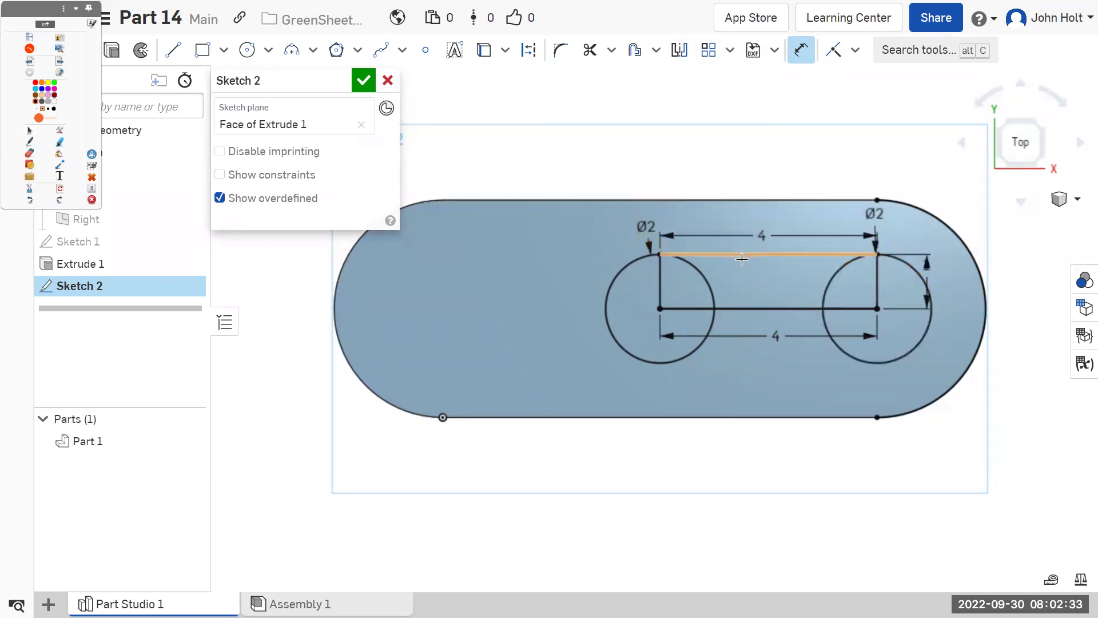
Step: Move the 1 in height dimension and both 2 in diameter dimensions clear of the sketch geometry
{"action": "key", "text": "Escape"}
{"action": "mouse_move", "coordinate": [920, 263]}
{"action": "left_mouse_down"}
{"action": "mouse_move", "coordinate": [922, 280]}
{"action": "mouse_move", "coordinate": [942, 280]}
{"action": "mouse_move", "coordinate": [927, 282]}
{"action": "left_mouse_up"}
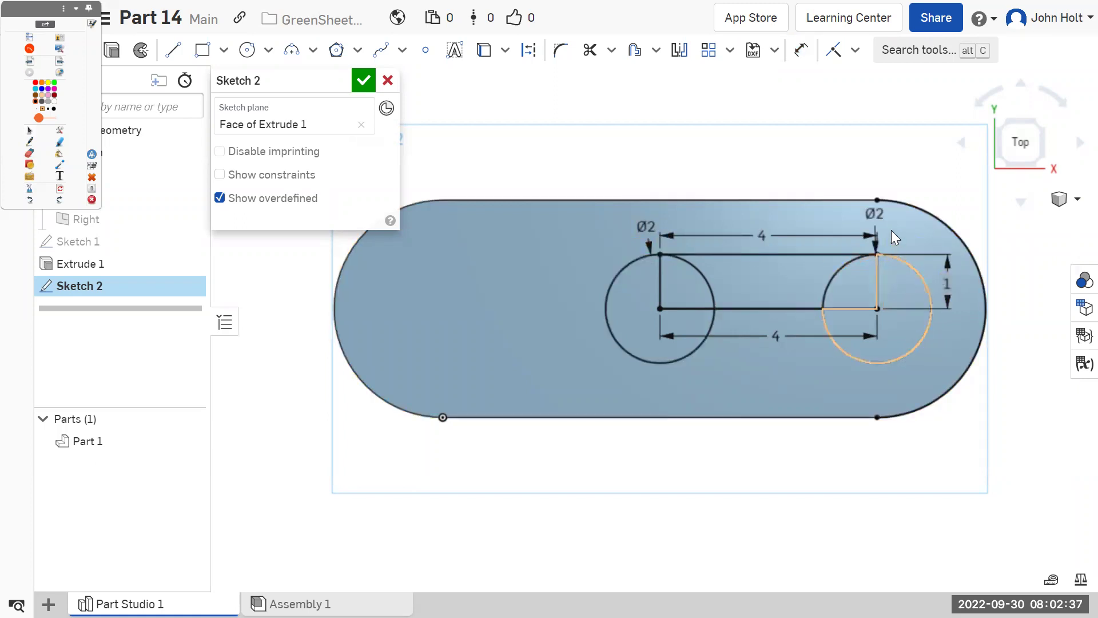
{"action": "left_click_drag", "start_coordinate": [870, 213], "coordinate": [906, 228]}
{"action": "left_click_drag", "start_coordinate": [643, 229], "coordinate": [606, 225]}
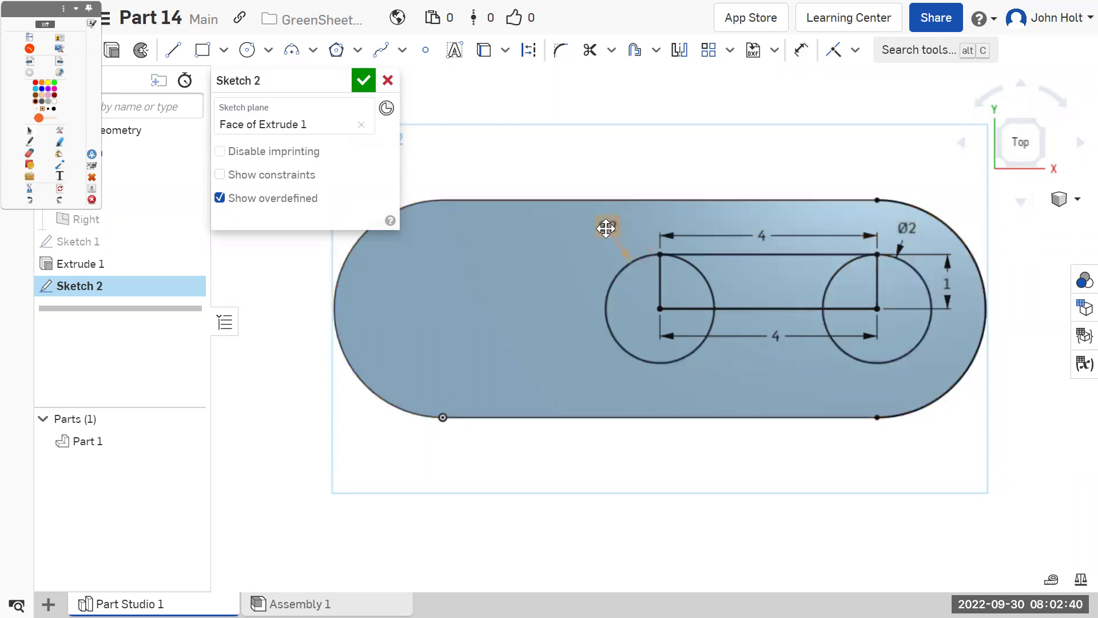
Step: Try to draw a small corner rectangle below the centre line from the second circle's centre, and remove each attempt
{"action": "left_click", "coordinate": [202, 50]}
{"action": "left_click_drag", "start_coordinate": [659, 309], "coordinate": [683, 330]}
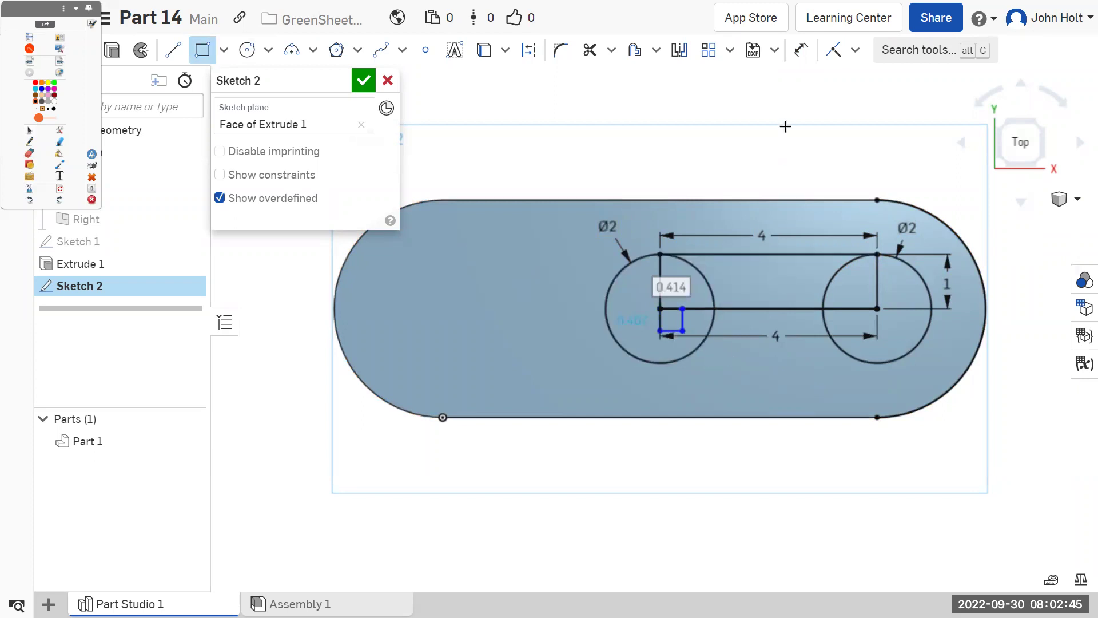
{"action": "left_click", "coordinate": [801, 50]}
{"action": "key", "text": "Escape"}
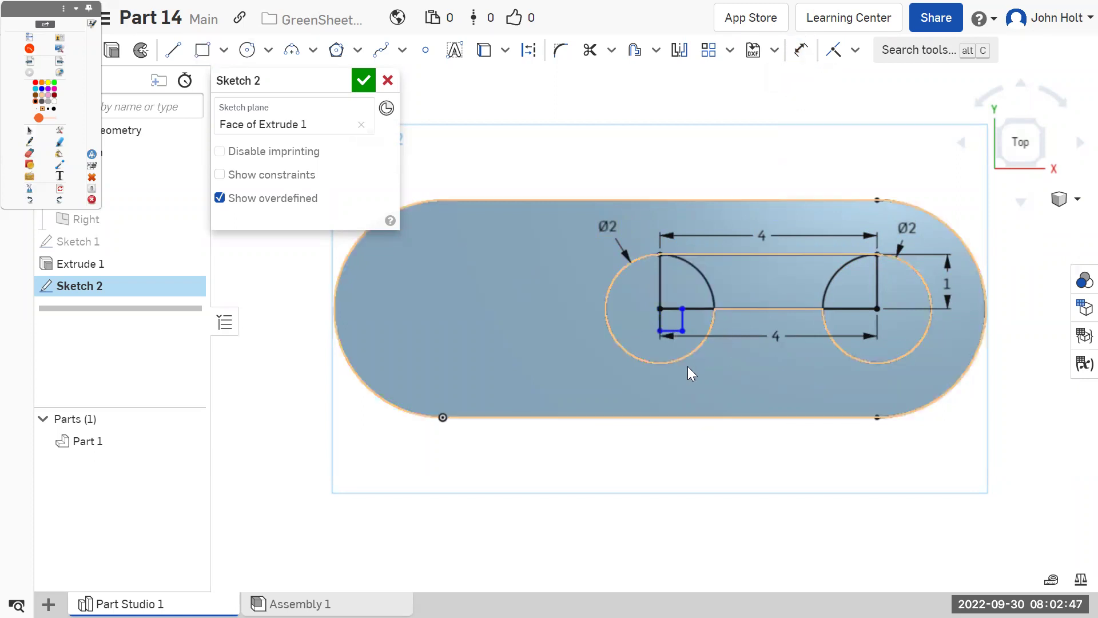
{"action": "left_click", "coordinate": [682, 319]}
{"action": "key", "text": "Delete"}
{"action": "key", "text": "g"}
{"action": "left_click_drag", "start_coordinate": [661, 309], "coordinate": [674, 322]}
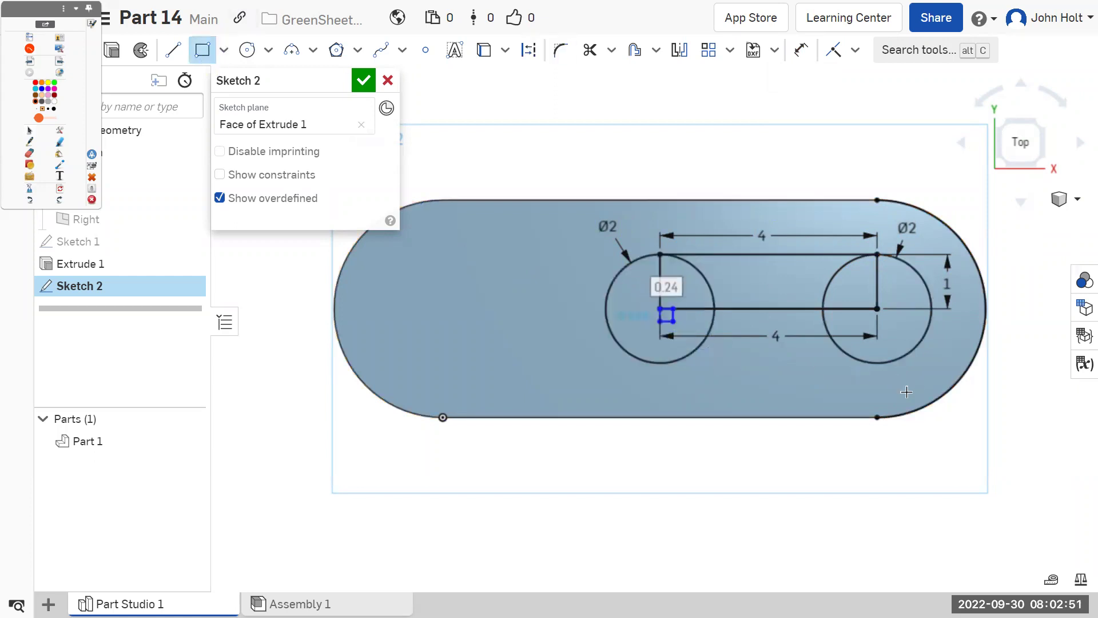
{"action": "key", "text": "Escape"}
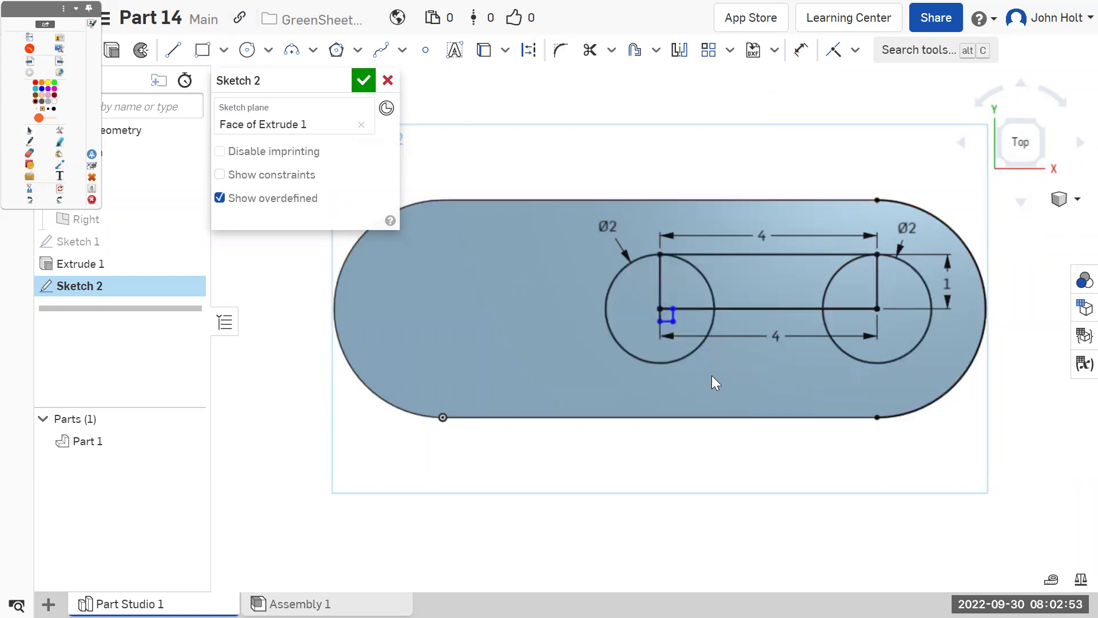
{"action": "key", "text": "ctrl+z"}
Step: Draw a corner rectangle below the centre line from the second circle's centre, dimension it 1 in high and 4 in long, and finish the sketch
{"action": "left_click", "coordinate": [195, 45]}
{"action": "left_click_drag", "start_coordinate": [660, 309], "coordinate": [836, 384]}
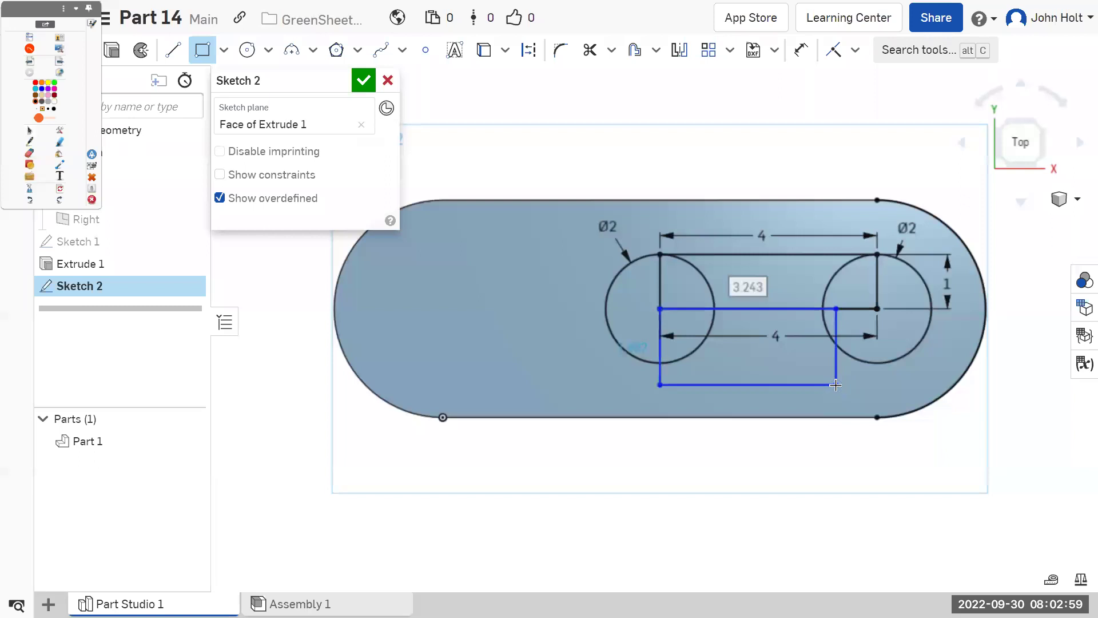
{"action": "left_click", "coordinate": [801, 50]}
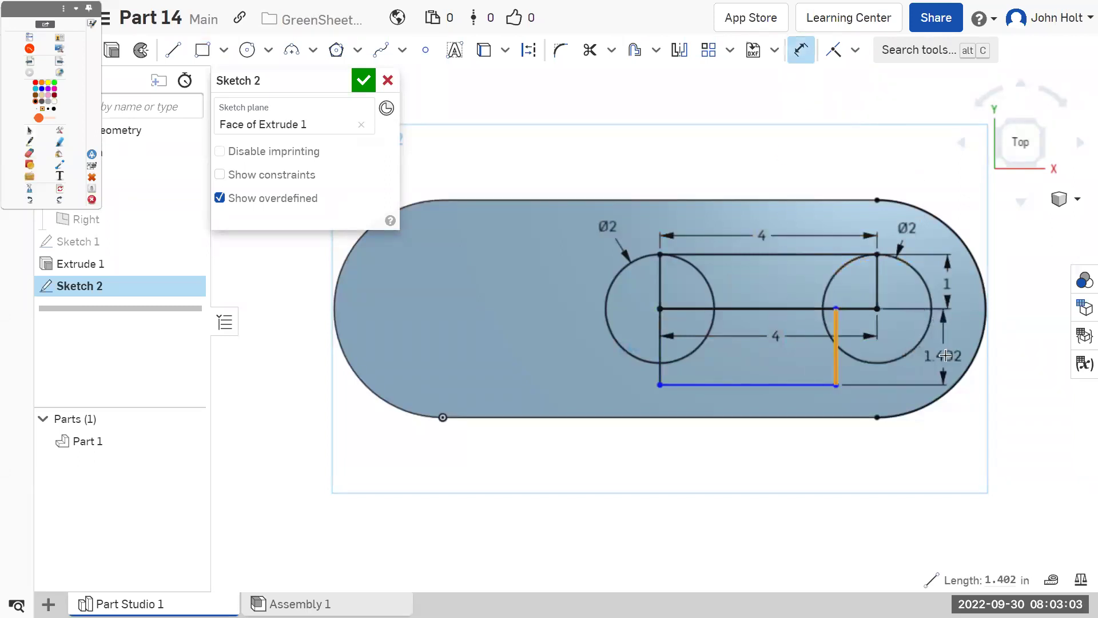
{"action": "left_click", "coordinate": [947, 364]}
{"action": "type", "text": "1"}
{"action": "key", "text": "Return"}
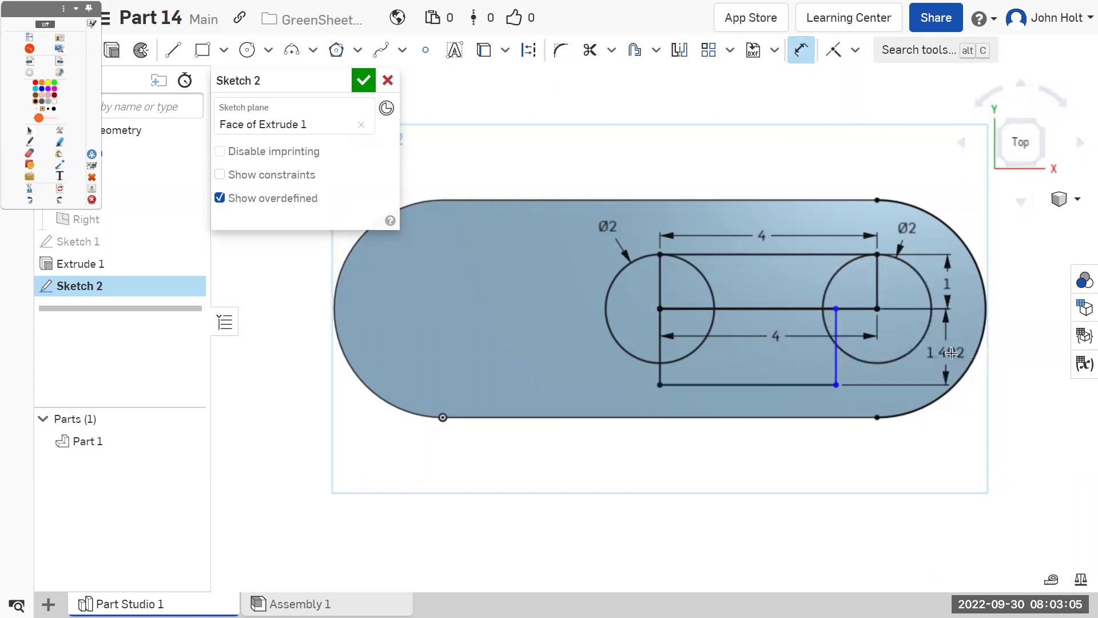
{"action": "left_click", "coordinate": [768, 362]}
{"action": "left_click", "coordinate": [767, 386]}
{"action": "type", "text": "4"}
{"action": "key", "text": "Return"}
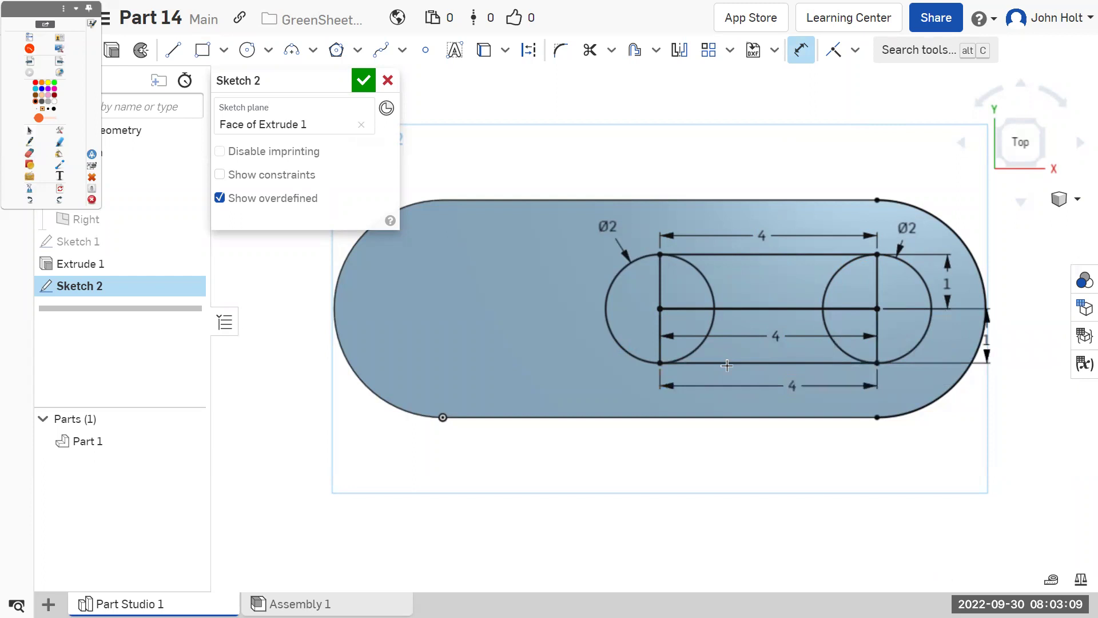
{"action": "left_click", "coordinate": [364, 82]}
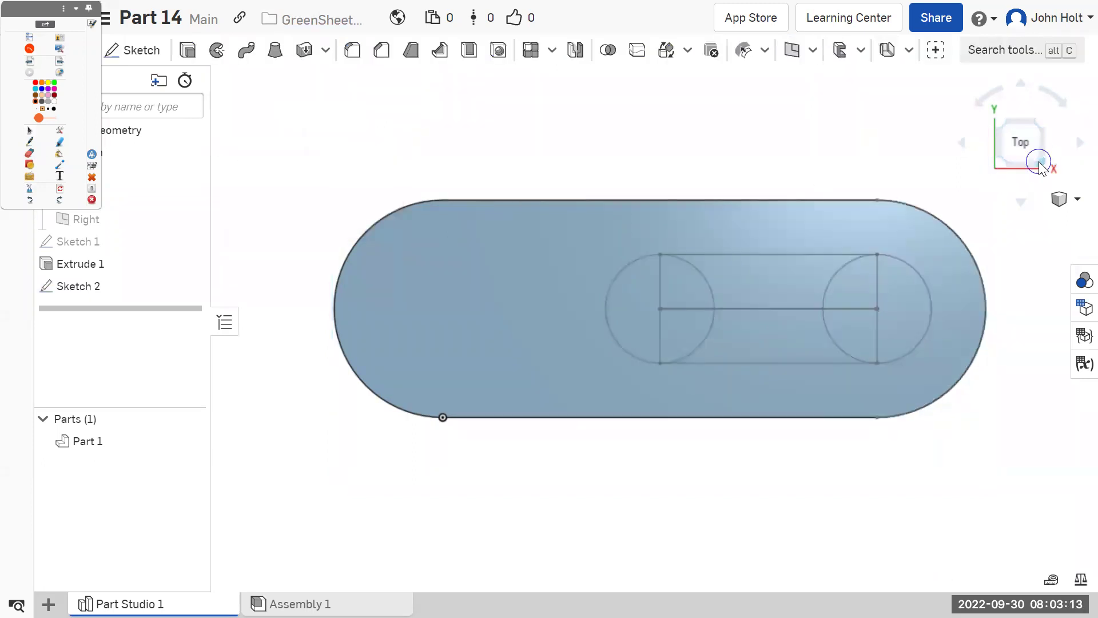
Step: Extrude all circle and rectangle regions of the slot sketch as a Remove cut with the Through all end type
{"action": "left_click", "coordinate": [1040, 164]}
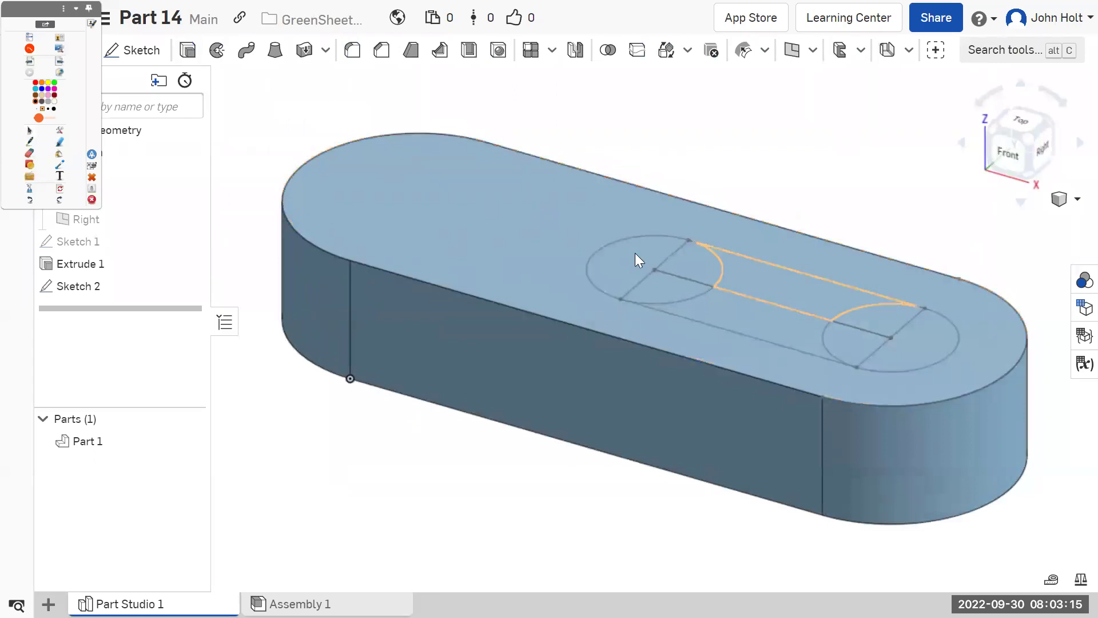
{"action": "key", "text": "shift+e"}
{"action": "left_click", "coordinate": [630, 256]}
{"action": "left_click", "coordinate": [689, 265]}
{"action": "left_click", "coordinate": [715, 297]}
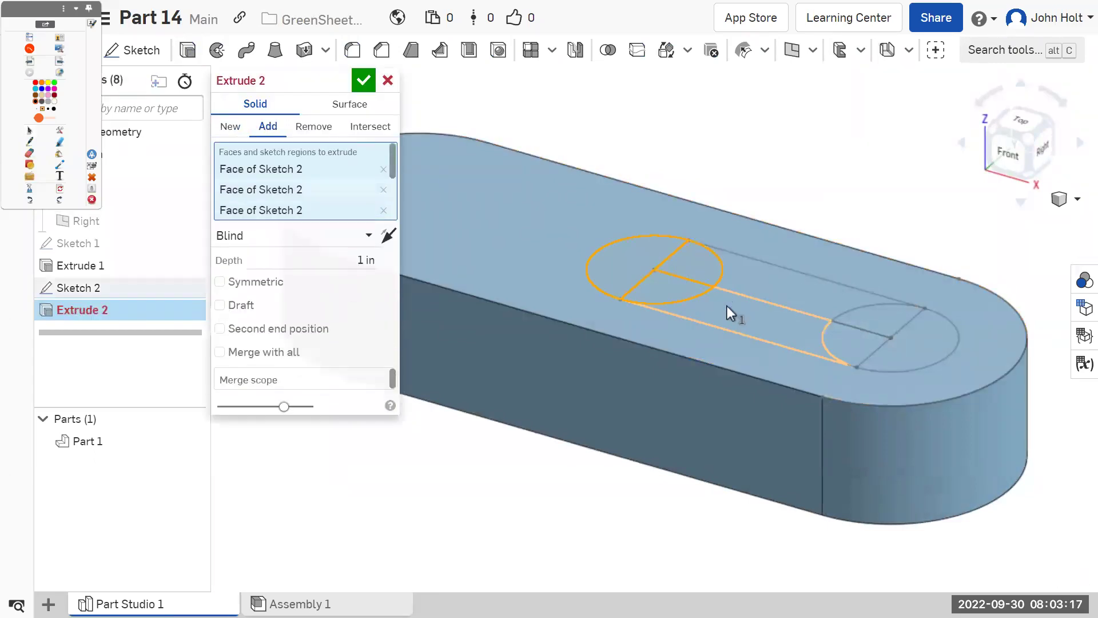
{"action": "left_click", "coordinate": [727, 305]}
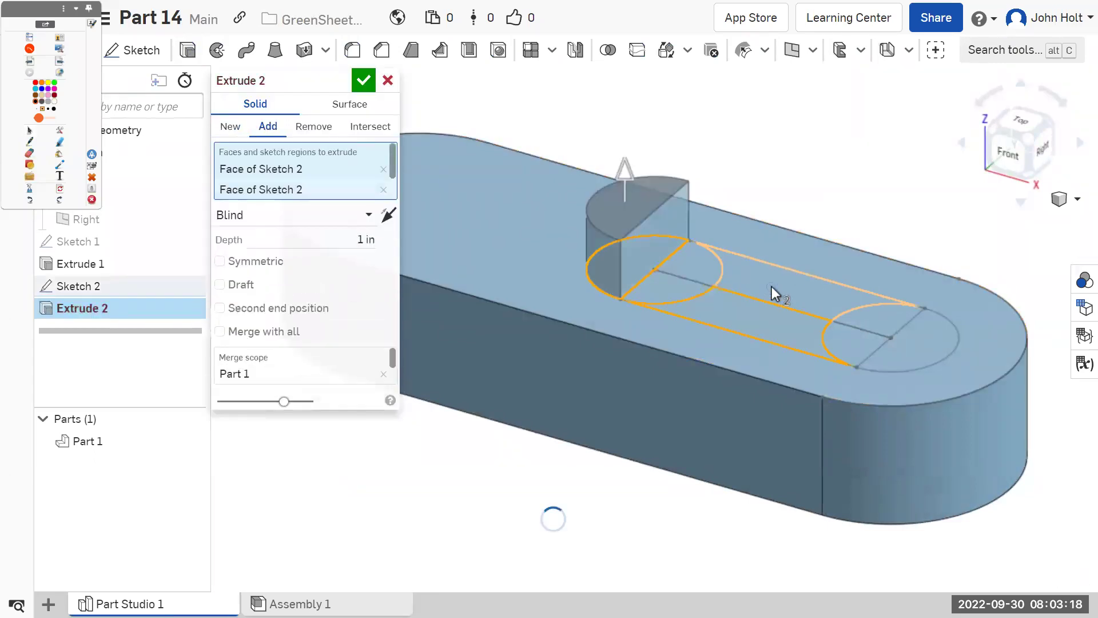
{"action": "left_click", "coordinate": [905, 345]}
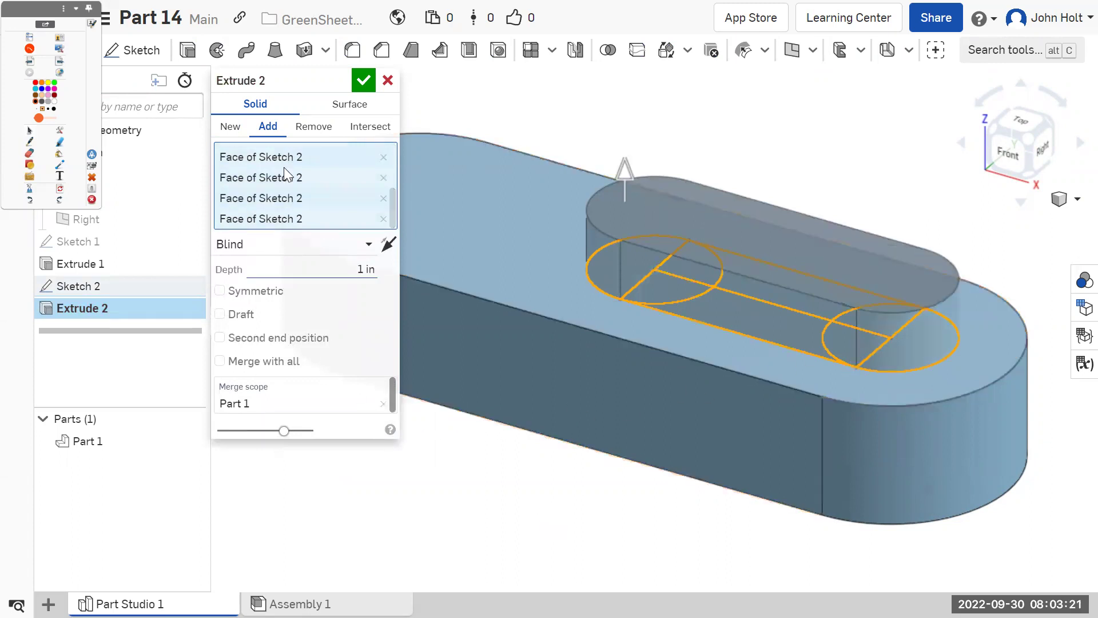
{"action": "left_click", "coordinate": [314, 127]}
{"action": "left_click", "coordinate": [320, 252]}
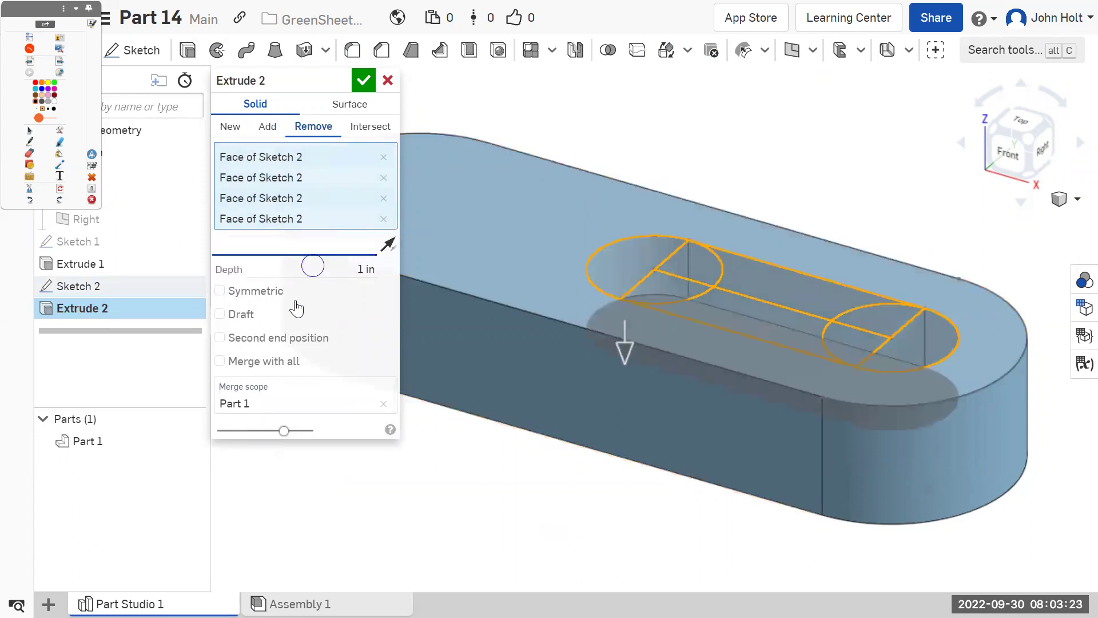
{"action": "left_click", "coordinate": [278, 393]}
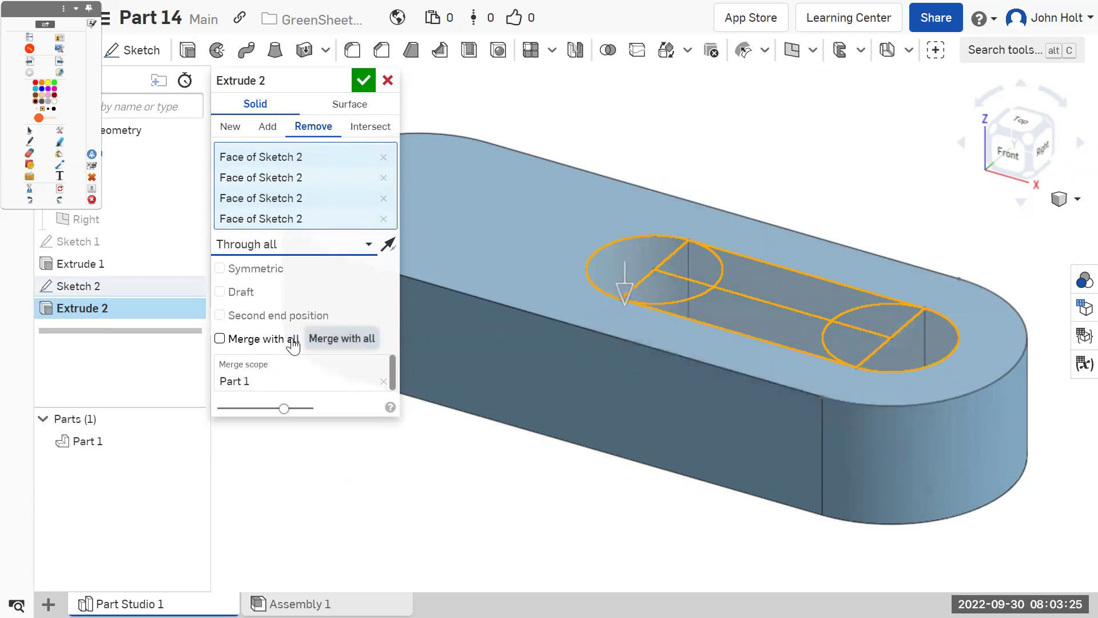
{"action": "left_click", "coordinate": [373, 81]}
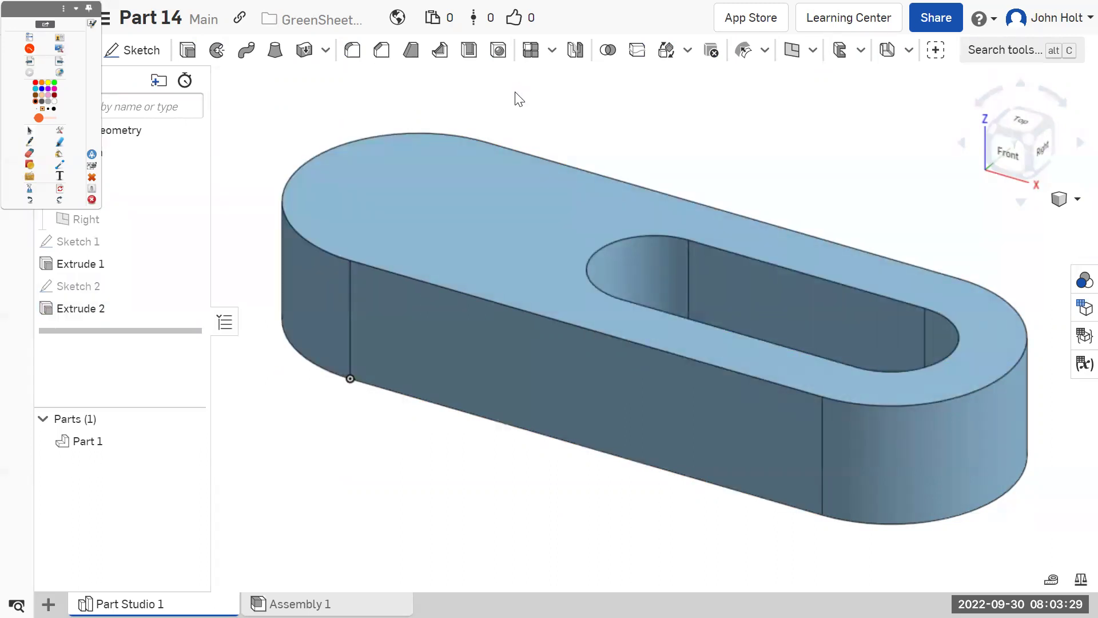
Step: Start a sketch on the base's top face and project the unslotted rounded end's arc edge into it
{"action": "left_click", "coordinate": [141, 53]}
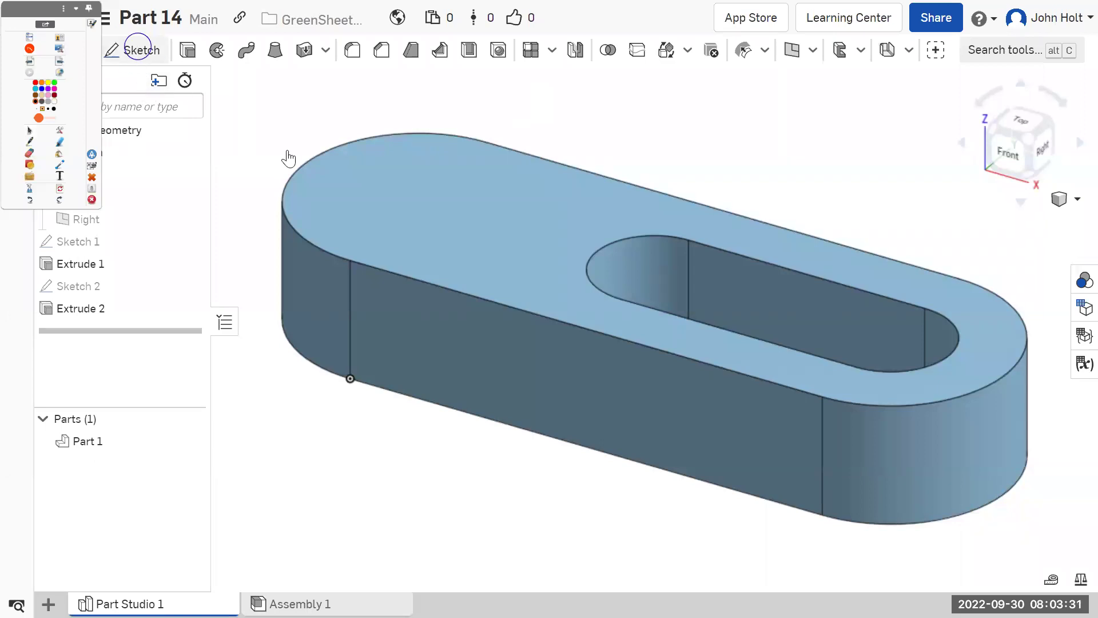
{"action": "left_click", "coordinate": [480, 235]}
{"action": "scroll", "coordinate": [856, 171], "scroll_direction": "down", "scroll_amount": 2}
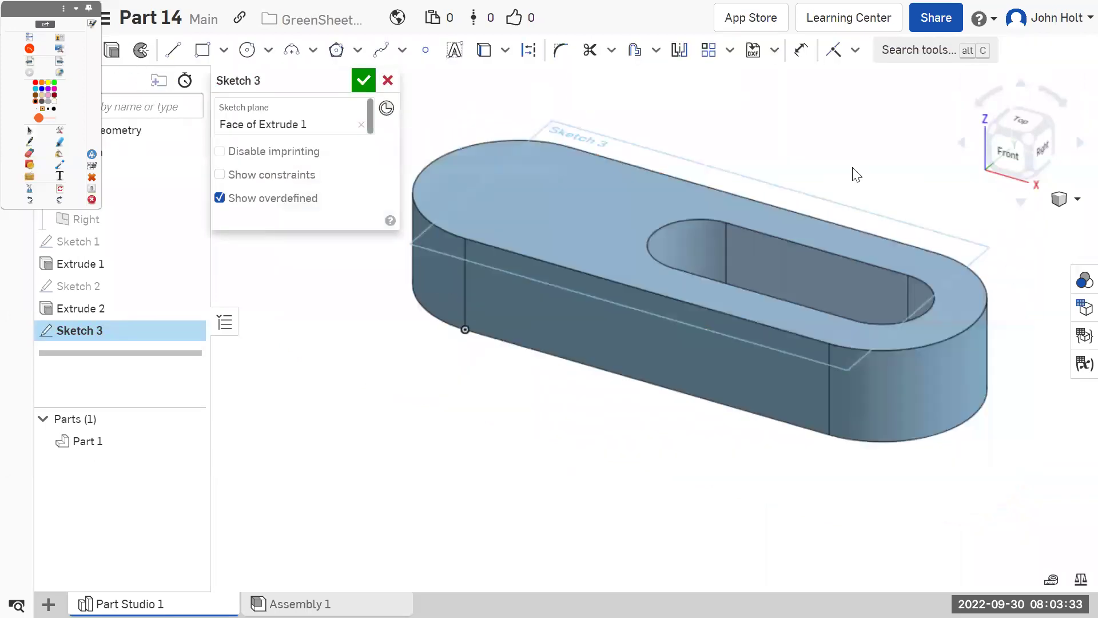
{"action": "left_click", "coordinate": [1019, 119]}
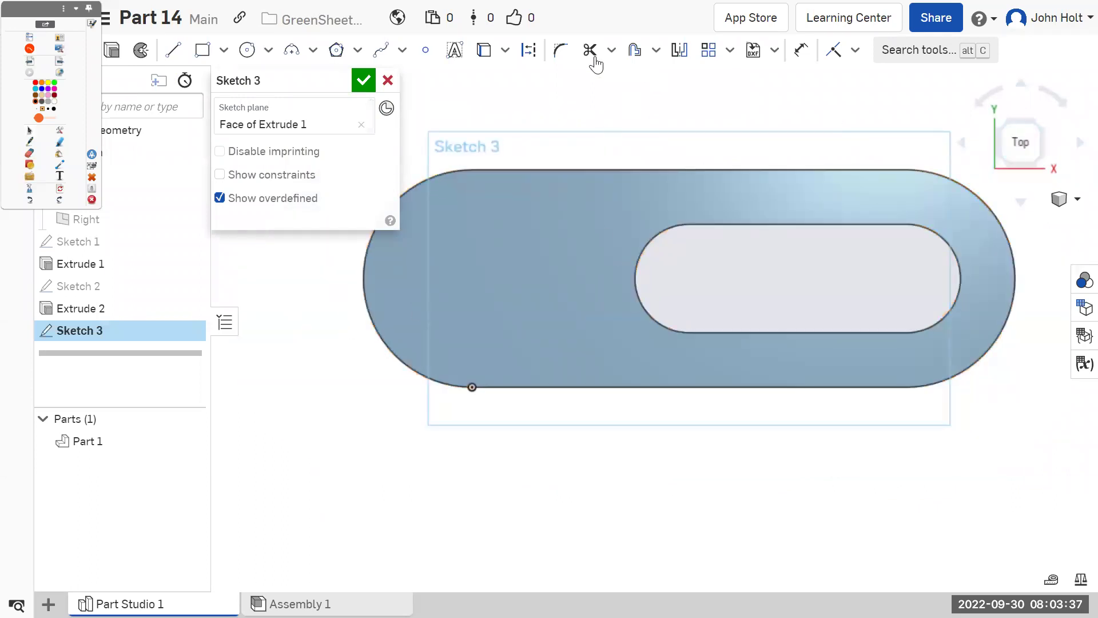
{"action": "left_click", "coordinate": [484, 51]}
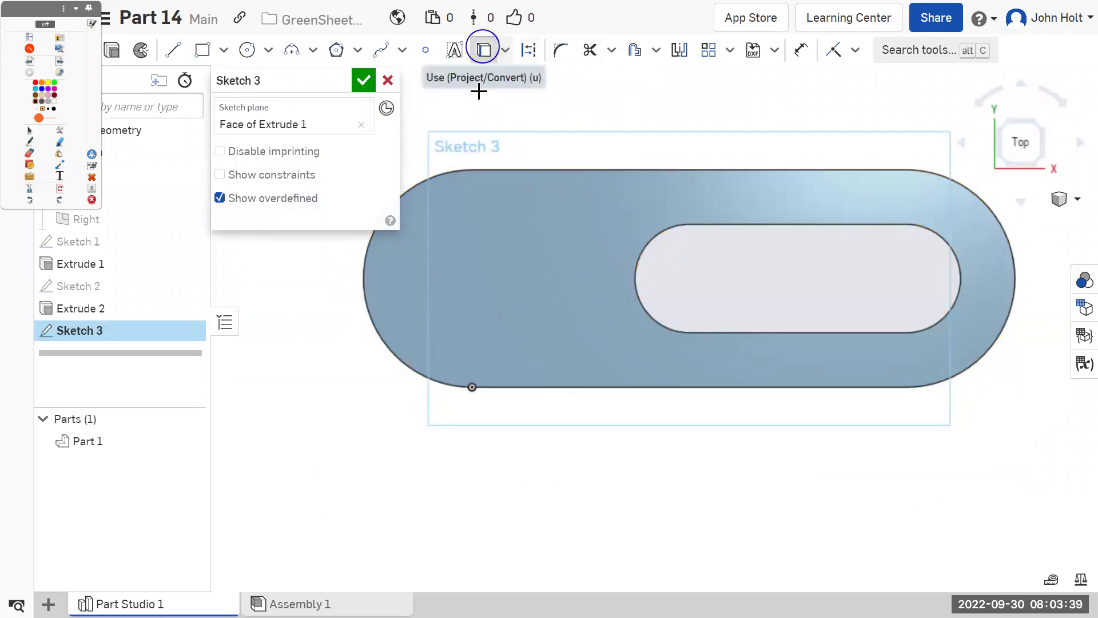
{"action": "left_click", "coordinate": [417, 187]}
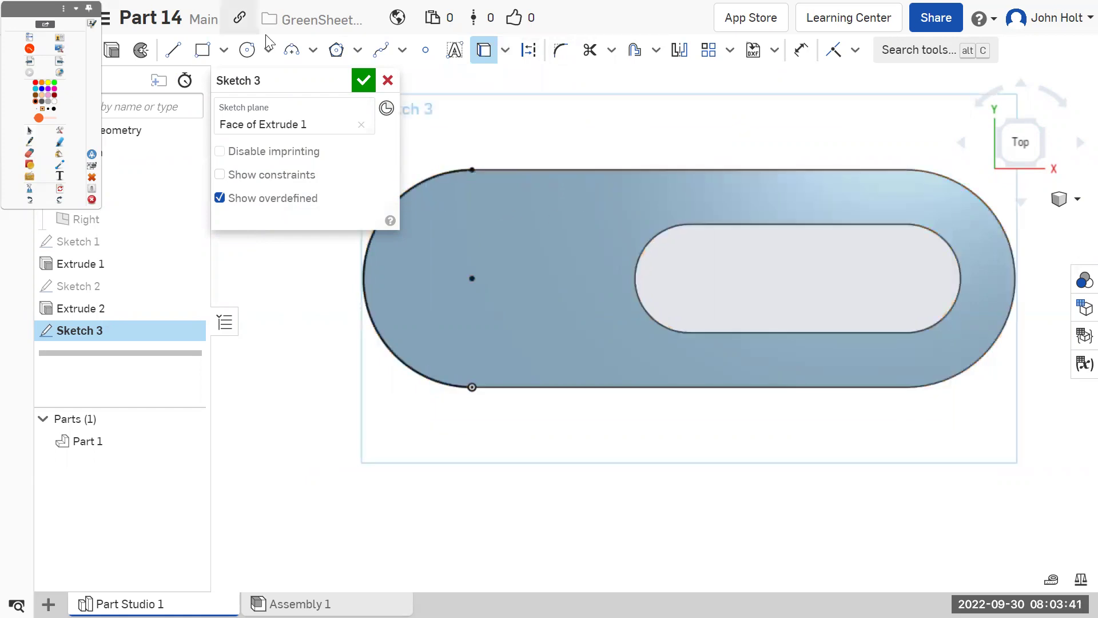
{"action": "middle_click_drag", "start_coordinate": [548, 104], "coordinate": [627, 109]}
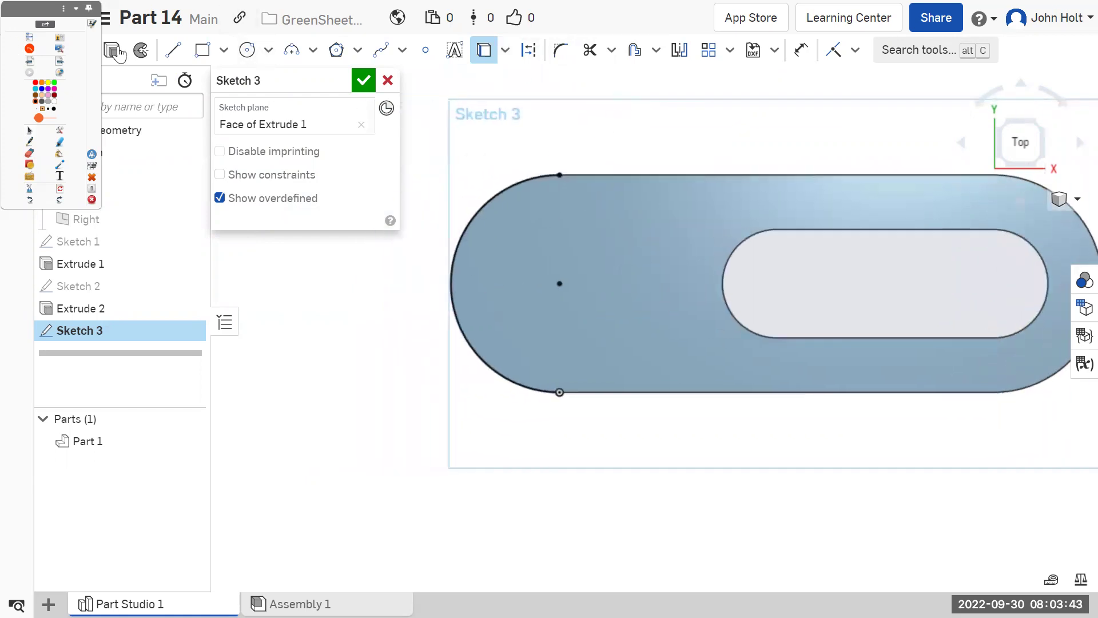
Step: Draw a 4 in diameter circle from the projected arc's centre to its endpoint and finish the sketch
{"action": "left_click", "coordinate": [247, 49]}
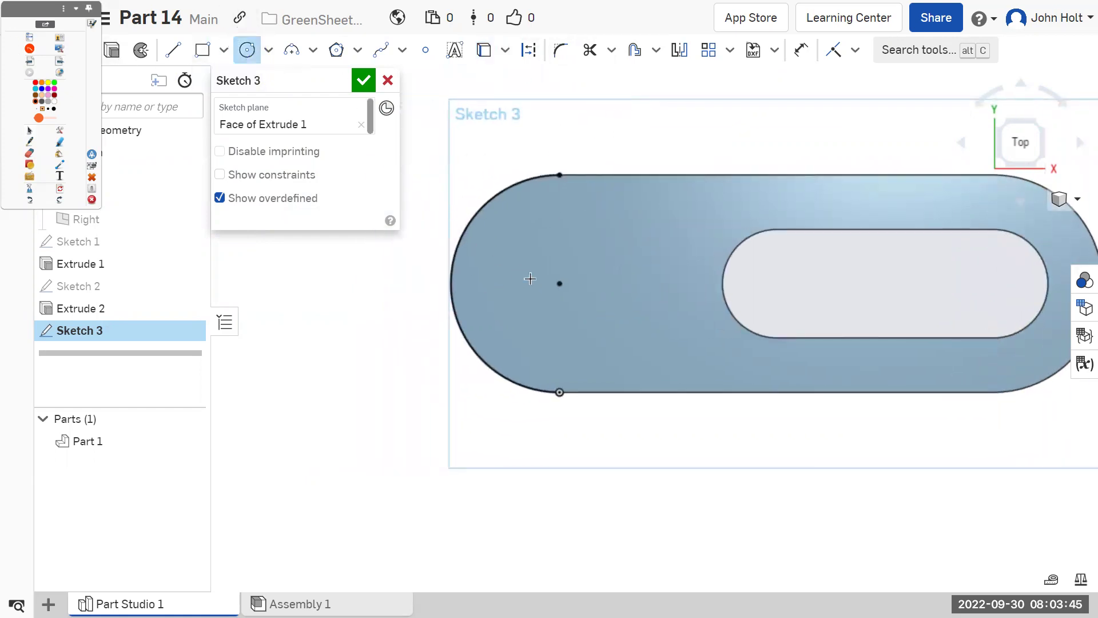
{"action": "left_click", "coordinate": [559, 284]}
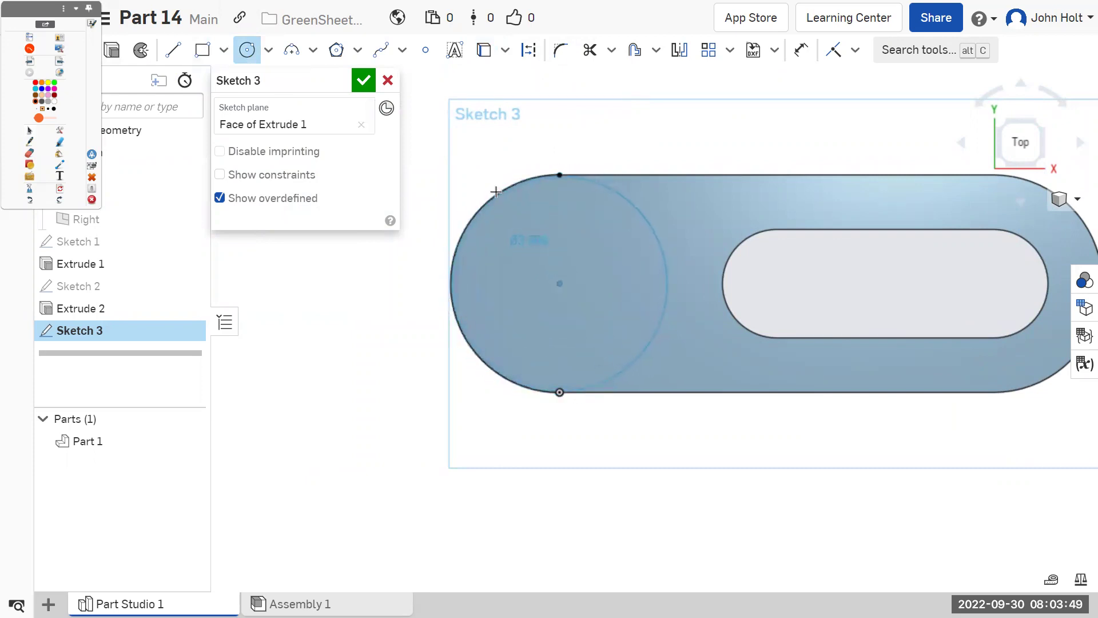
{"action": "left_click", "coordinate": [560, 174]}
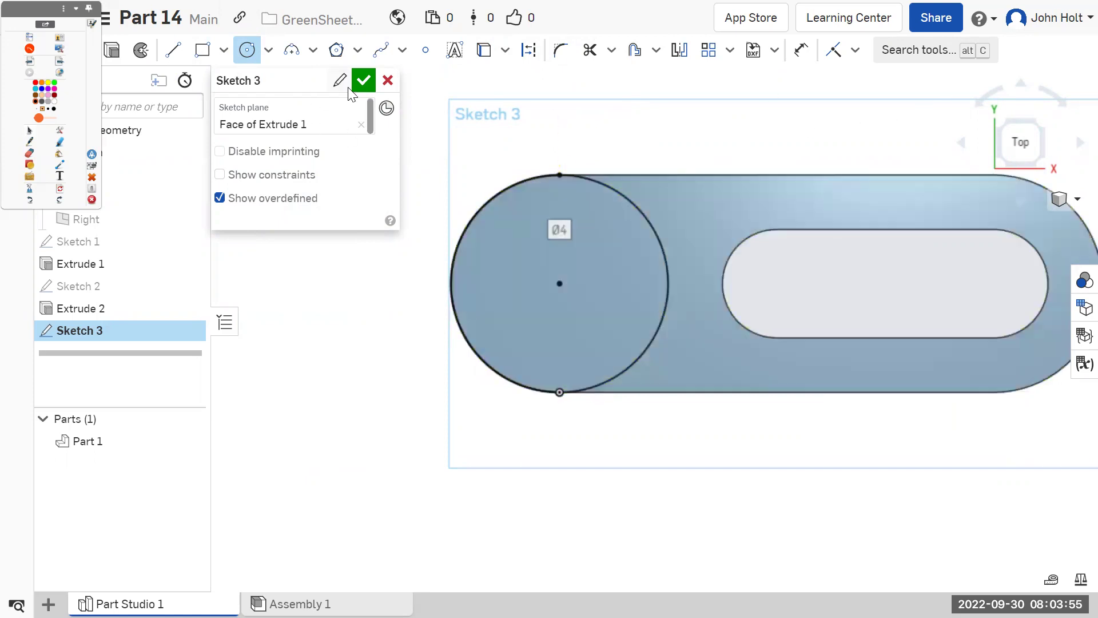
{"action": "left_click", "coordinate": [364, 82]}
Step: Extrude the full circle region upward as a Blind Add with a depth of 4 in
{"action": "left_click", "coordinate": [1040, 160]}
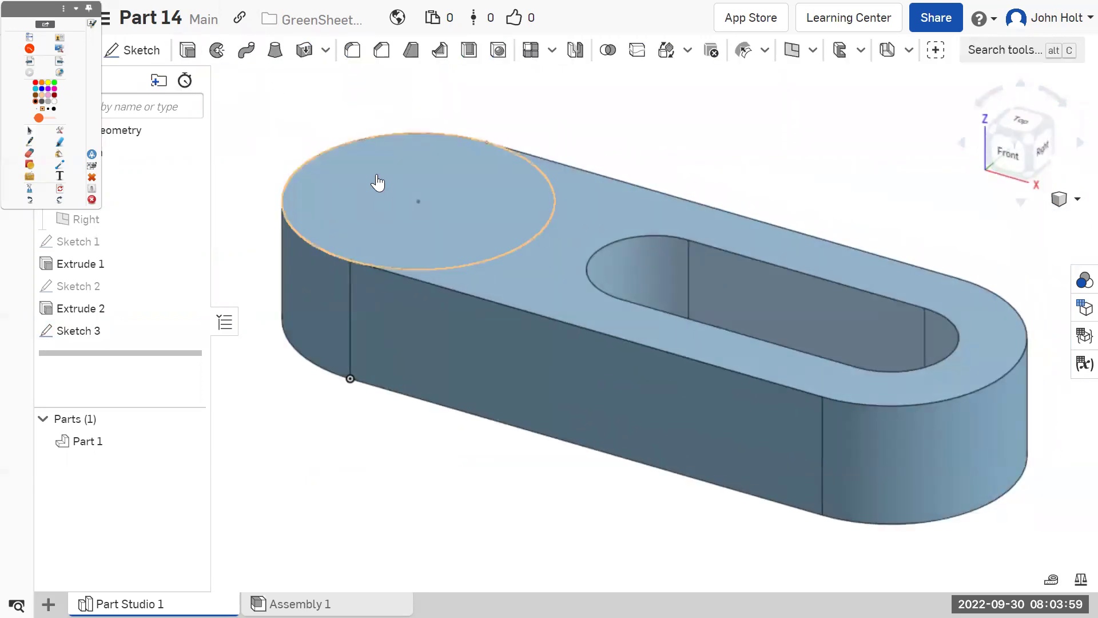
{"action": "key", "text": "shift+e"}
{"action": "left_click", "coordinate": [522, 187]}
{"action": "scroll", "coordinate": [881, 156], "scroll_direction": "down", "scroll_amount": 3}
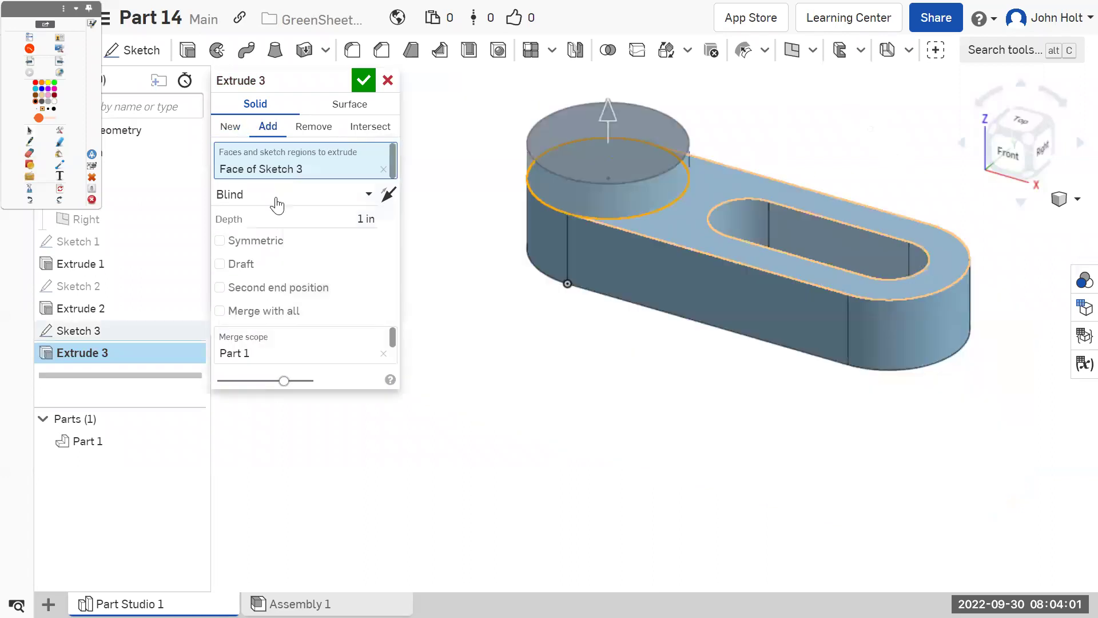
{"action": "left_click", "coordinate": [316, 219]}
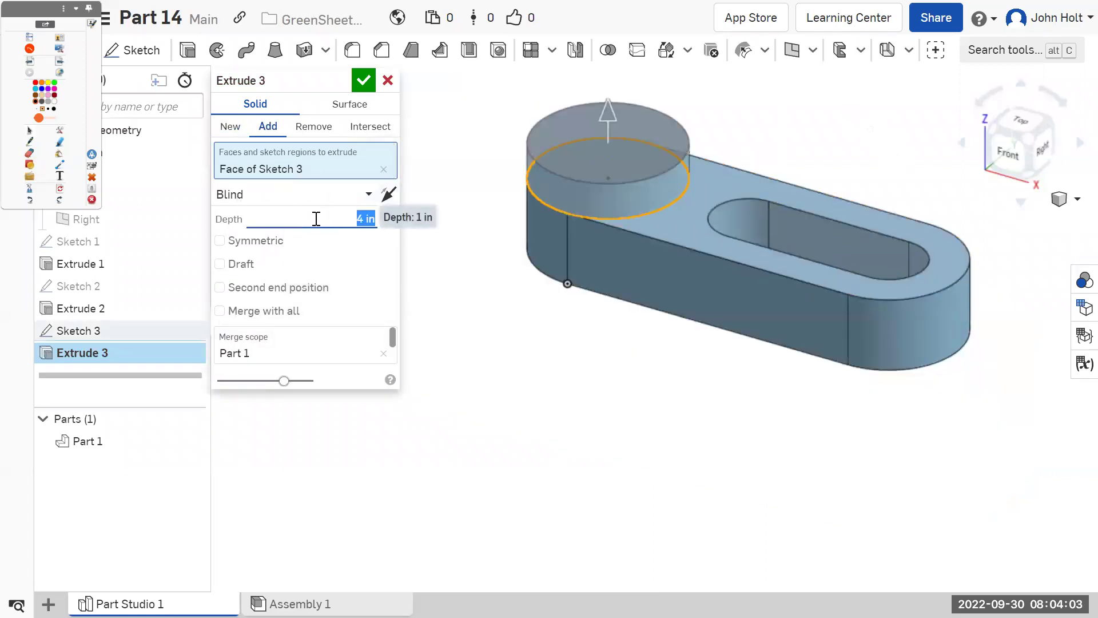
{"action": "left_click", "coordinate": [364, 80]}
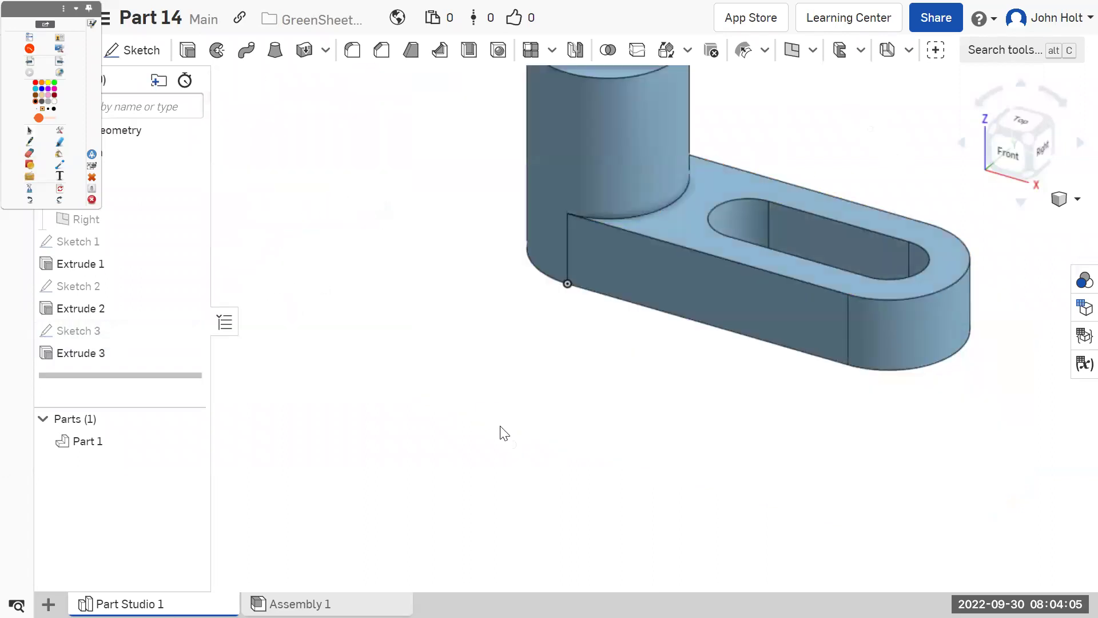
Step: Start a sketch on the cylinder's top face and project its circular edge into it
{"action": "scroll", "coordinate": [504, 433], "scroll_direction": "down", "scroll_amount": 3}
{"action": "left_click", "coordinate": [133, 50]}
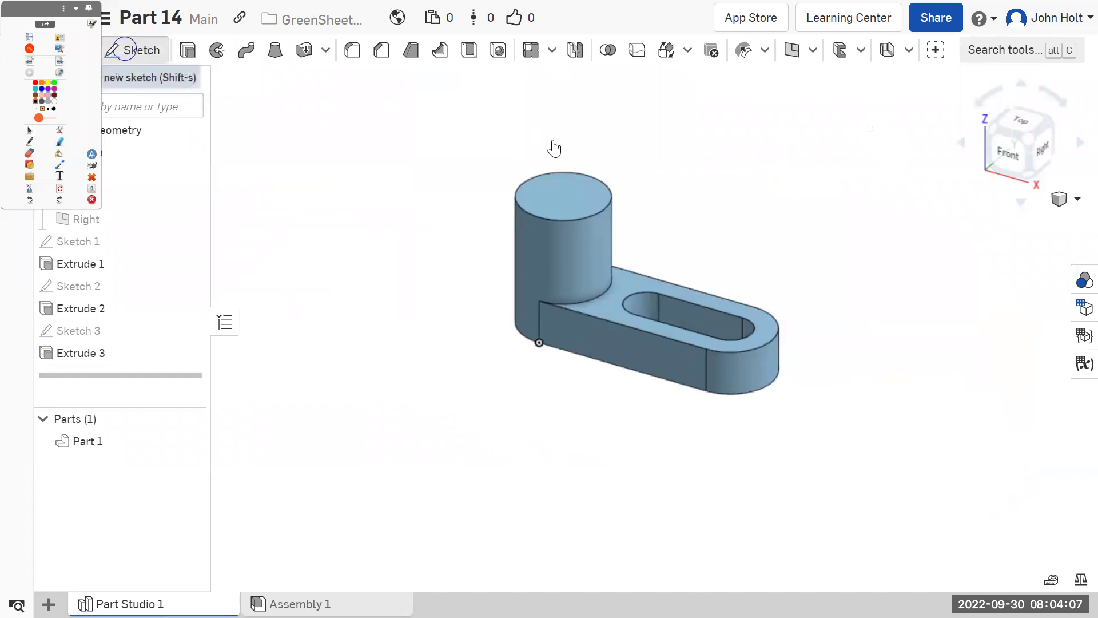
{"action": "left_click", "coordinate": [566, 190]}
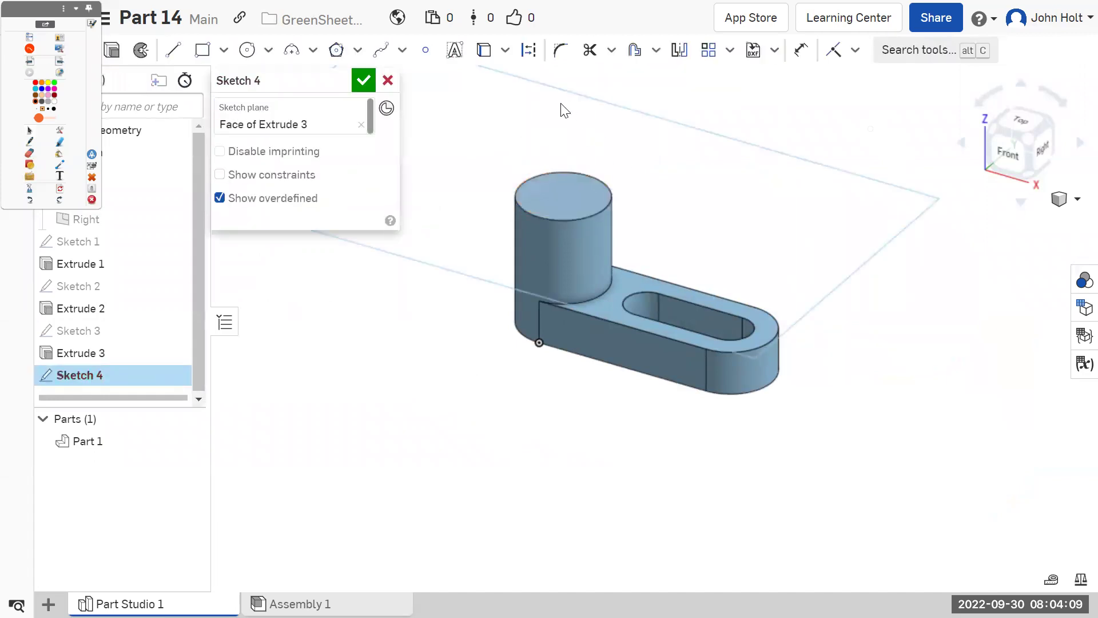
{"action": "left_click", "coordinate": [484, 50]}
{"action": "left_click", "coordinate": [608, 189]}
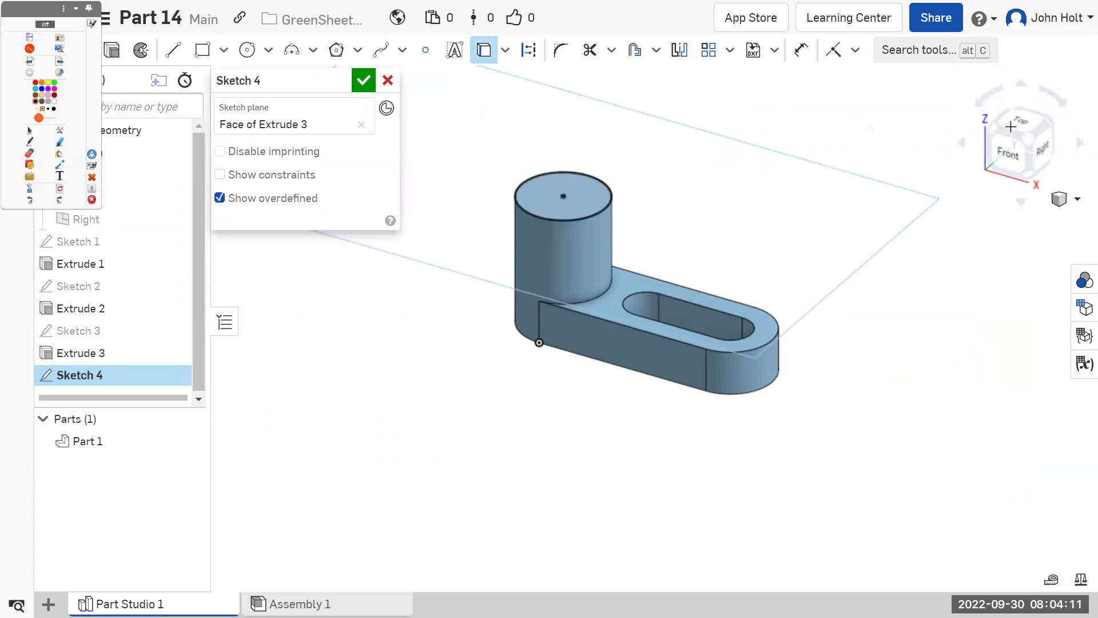
Step: Draw a circle at the centre of the cylinder's top face, dimension its diameter to 2 in, and finish the sketch
{"action": "key", "text": "c"}
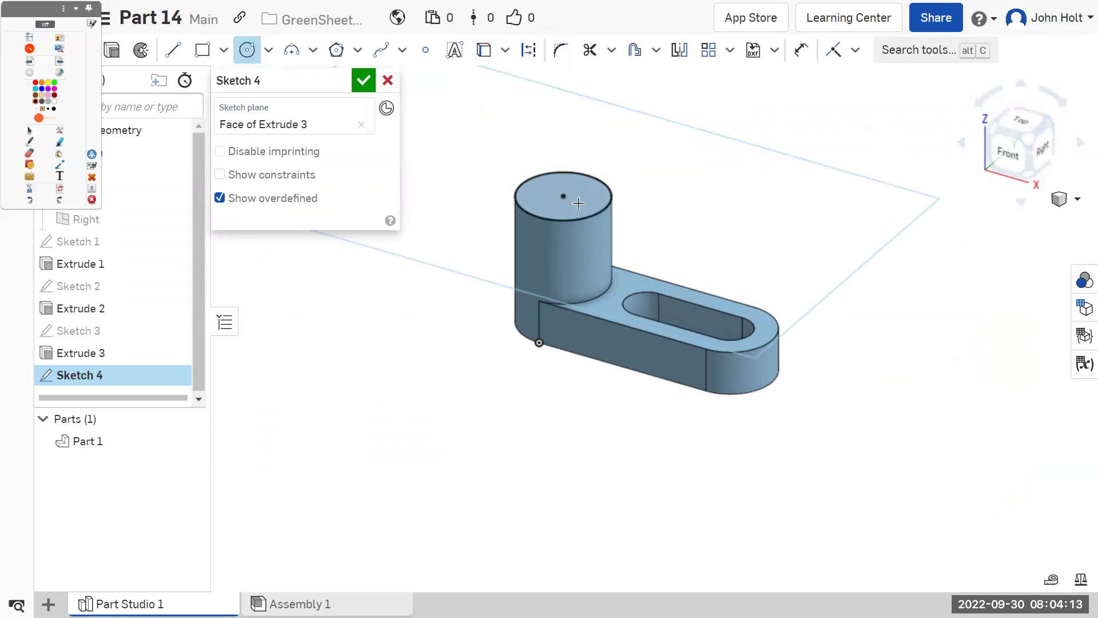
{"action": "scroll", "coordinate": [575, 201], "scroll_direction": "down", "scroll_amount": 2}
{"action": "scroll", "coordinate": [566, 200], "scroll_direction": "up", "scroll_amount": 5}
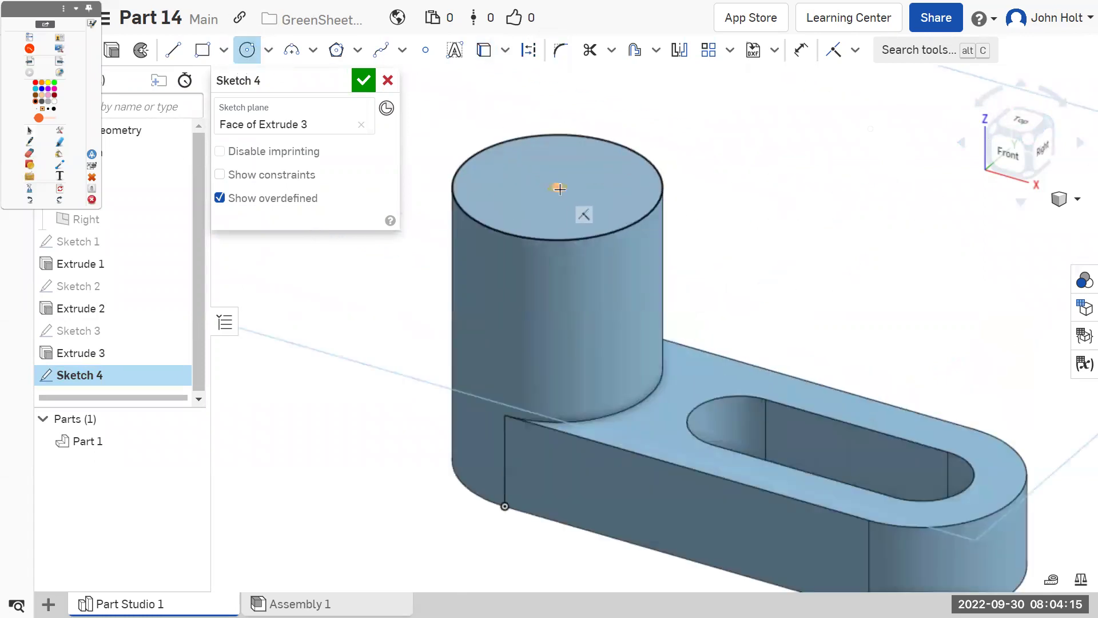
{"action": "left_click", "coordinate": [558, 188]}
{"action": "left_click", "coordinate": [596, 187]}
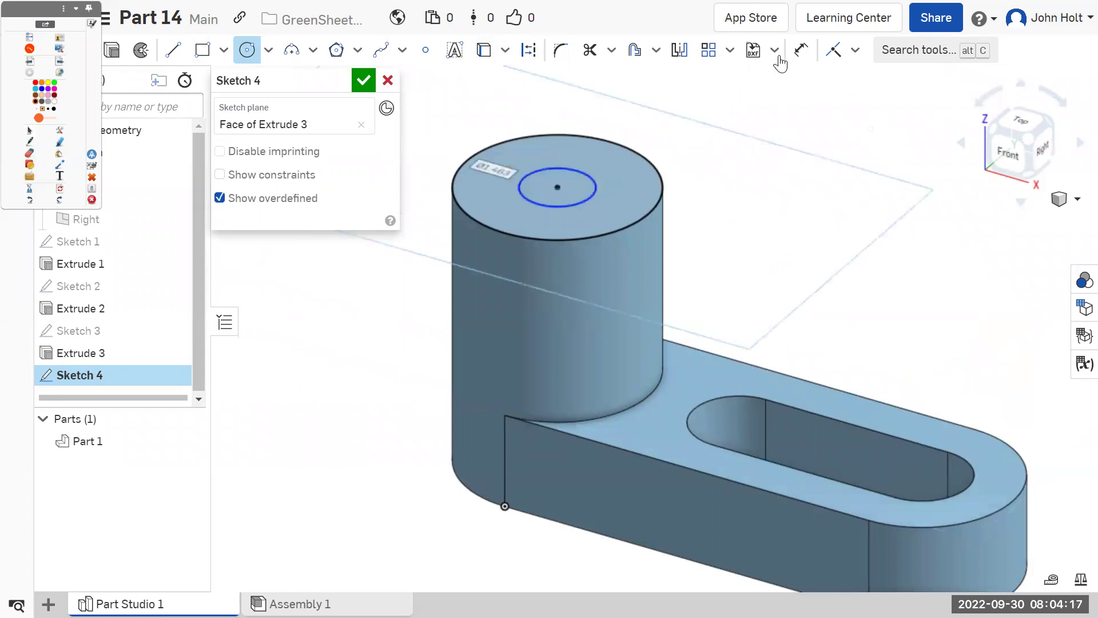
{"action": "left_click", "coordinate": [799, 50]}
{"action": "left_click", "coordinate": [579, 170]}
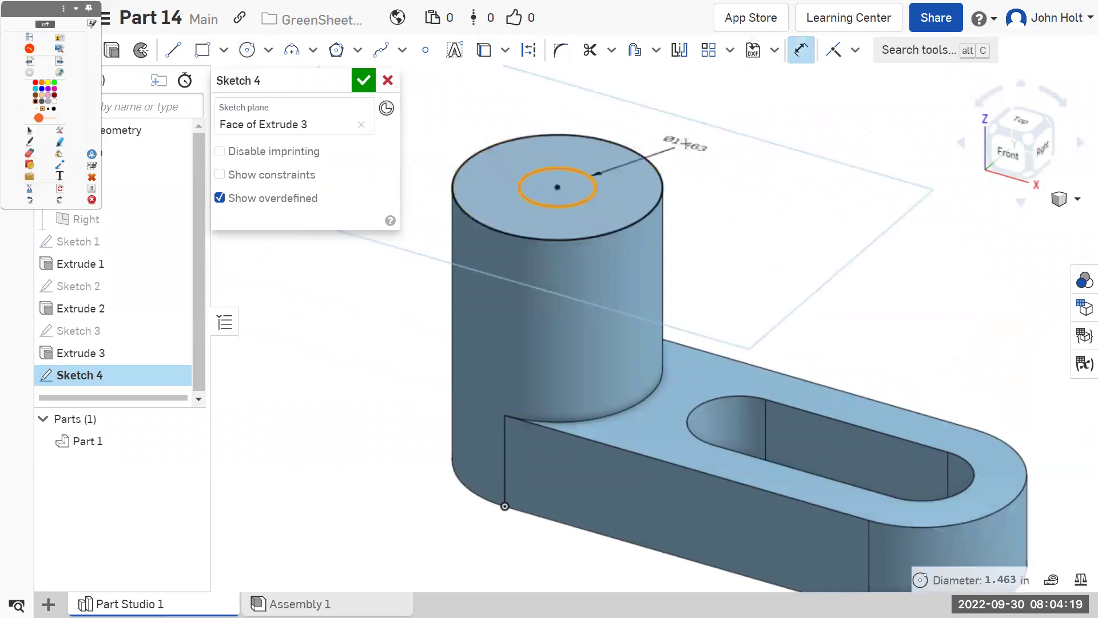
{"action": "left_click", "coordinate": [689, 144]}
{"action": "type", "text": "2"}
{"action": "key", "text": "Return"}
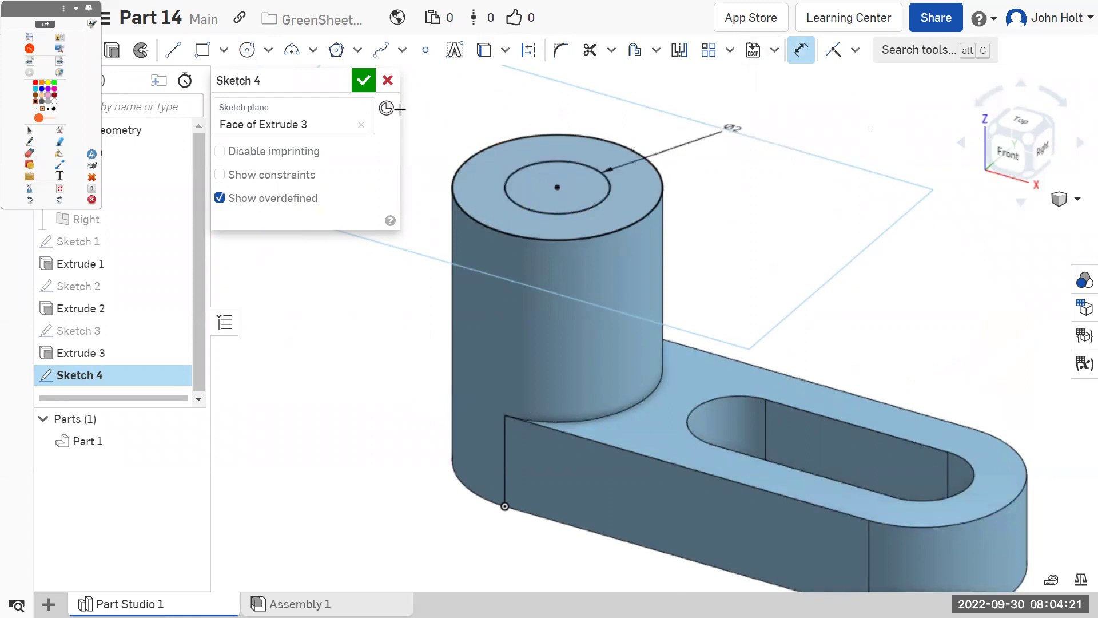
{"action": "left_click", "coordinate": [369, 83]}
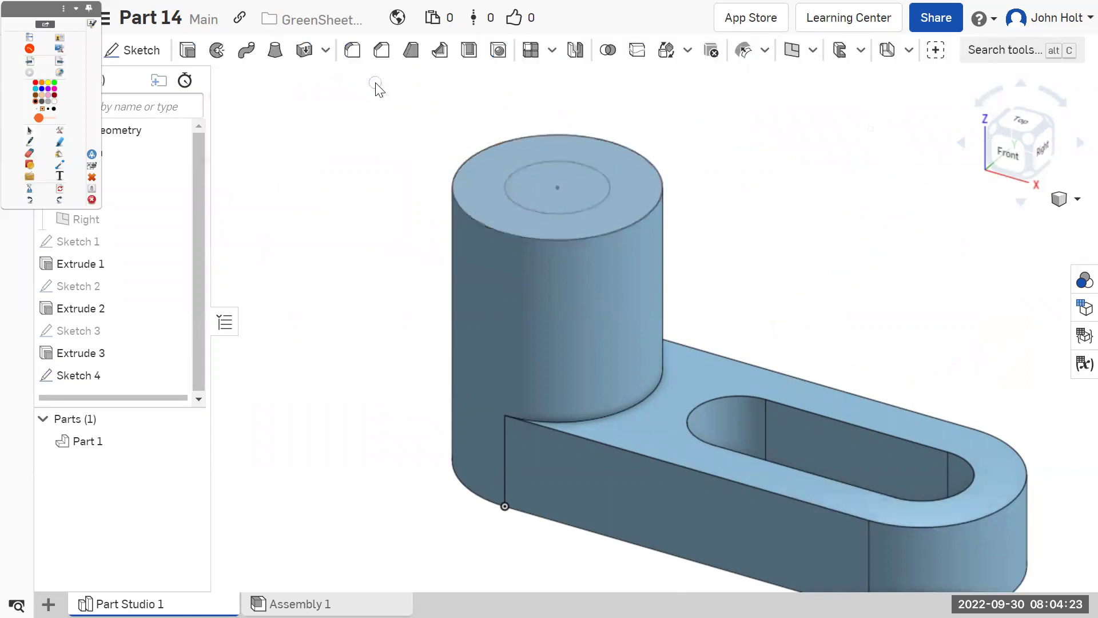
Step: Extrude the 2 in circle region as a Remove cut with the Through all end type
{"action": "left_click", "coordinate": [193, 53]}
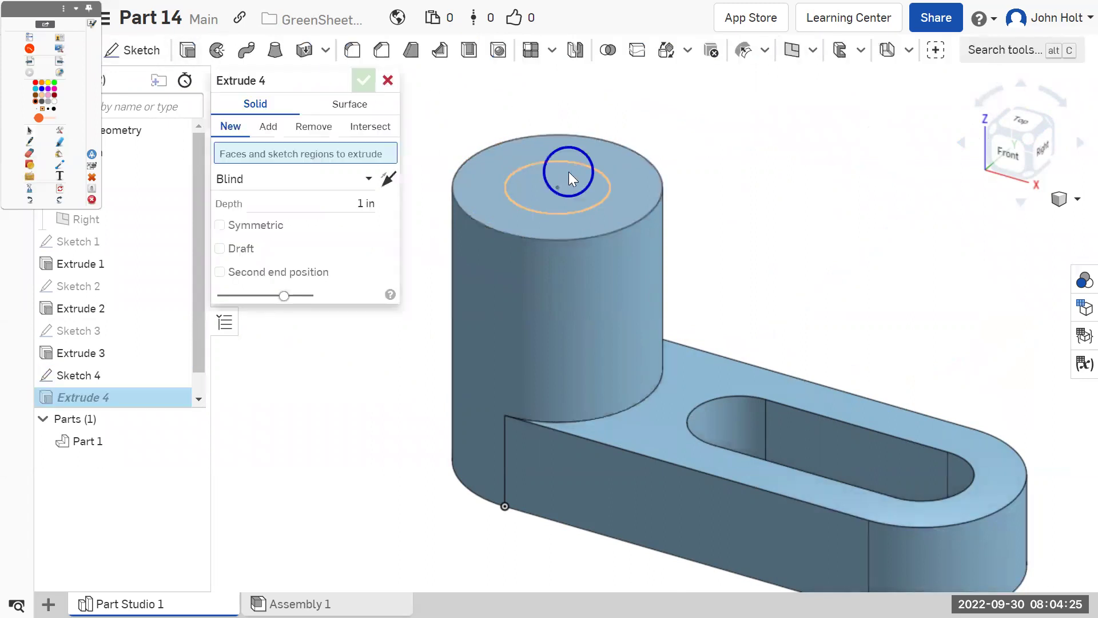
{"action": "left_click", "coordinate": [568, 171]}
{"action": "left_click", "coordinate": [313, 126]}
{"action": "left_click", "coordinate": [319, 197]}
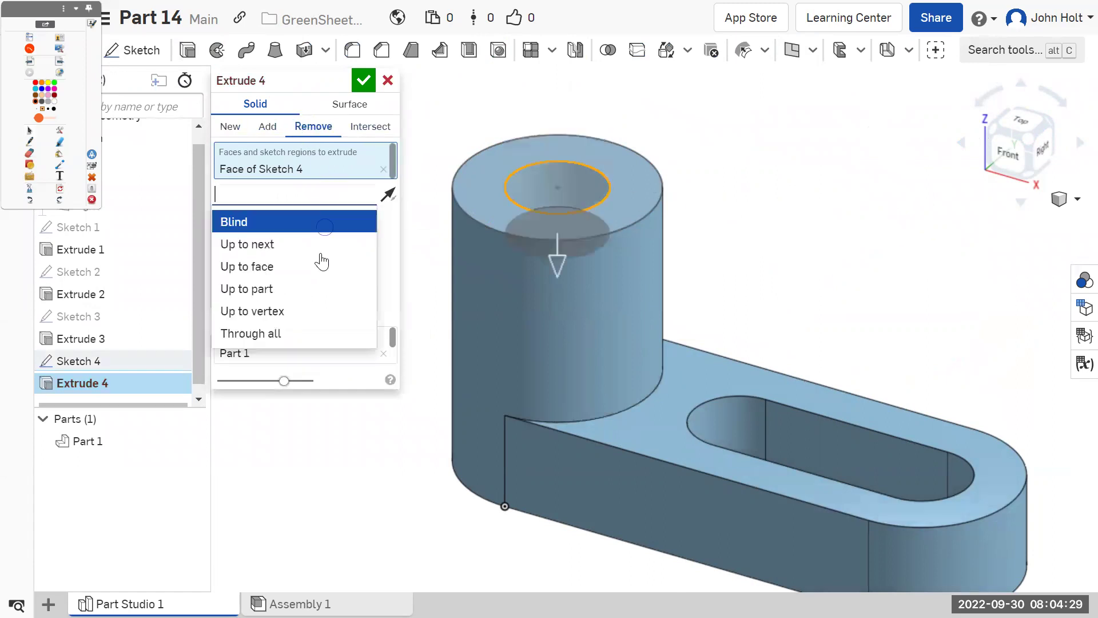
{"action": "left_click", "coordinate": [290, 333]}
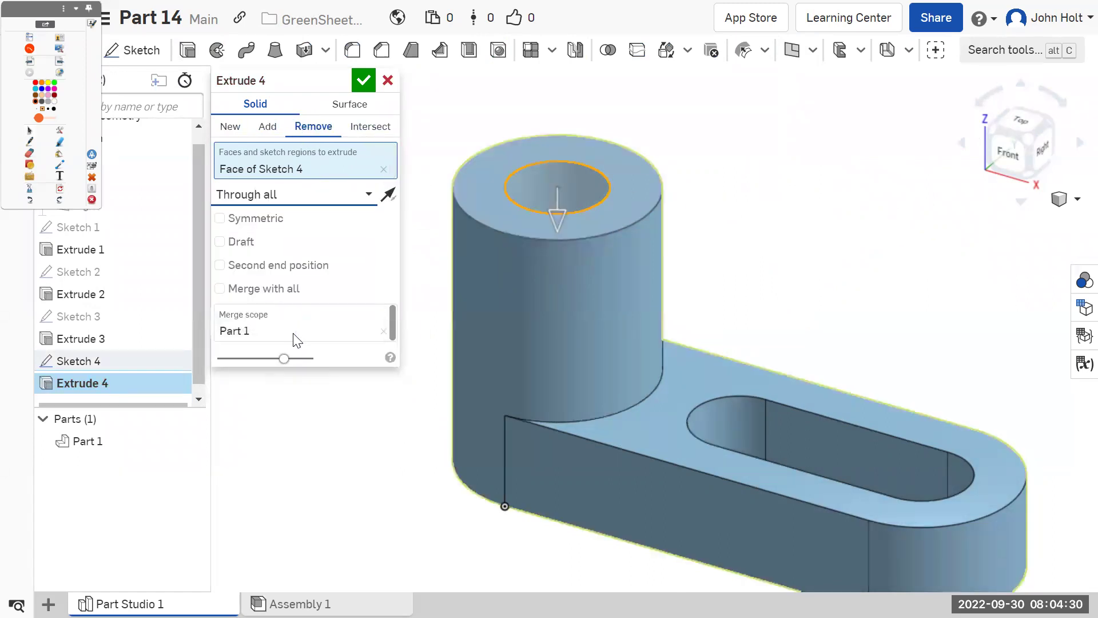
{"action": "left_click", "coordinate": [359, 79]}
{"action": "scroll", "coordinate": [809, 263], "scroll_direction": "down", "scroll_amount": 2}
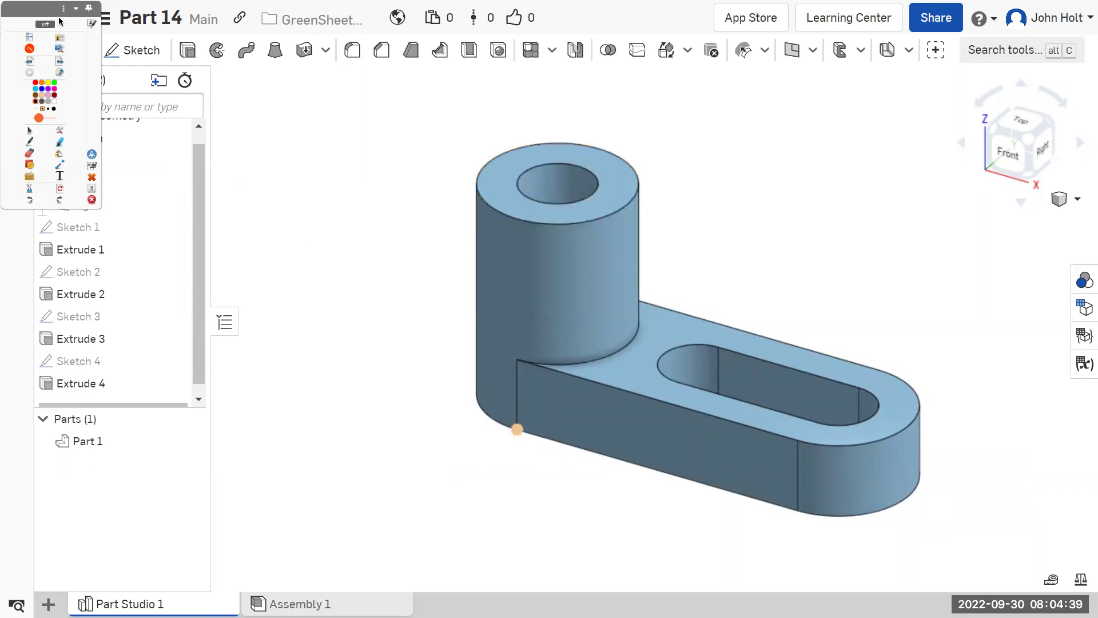
{"action": "key", "text": "Escape"}
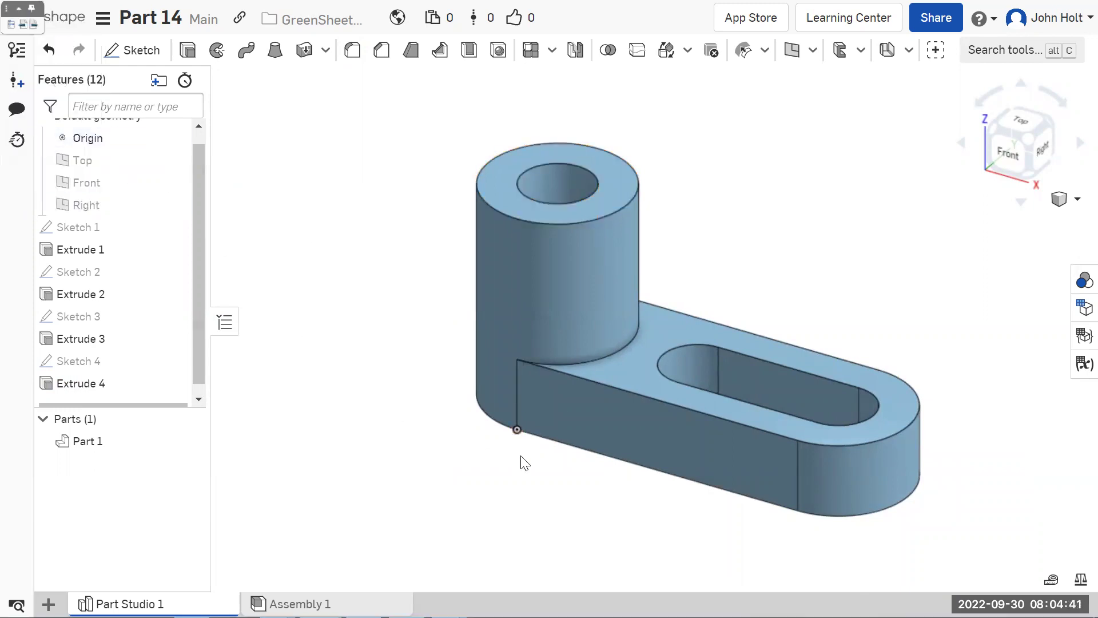